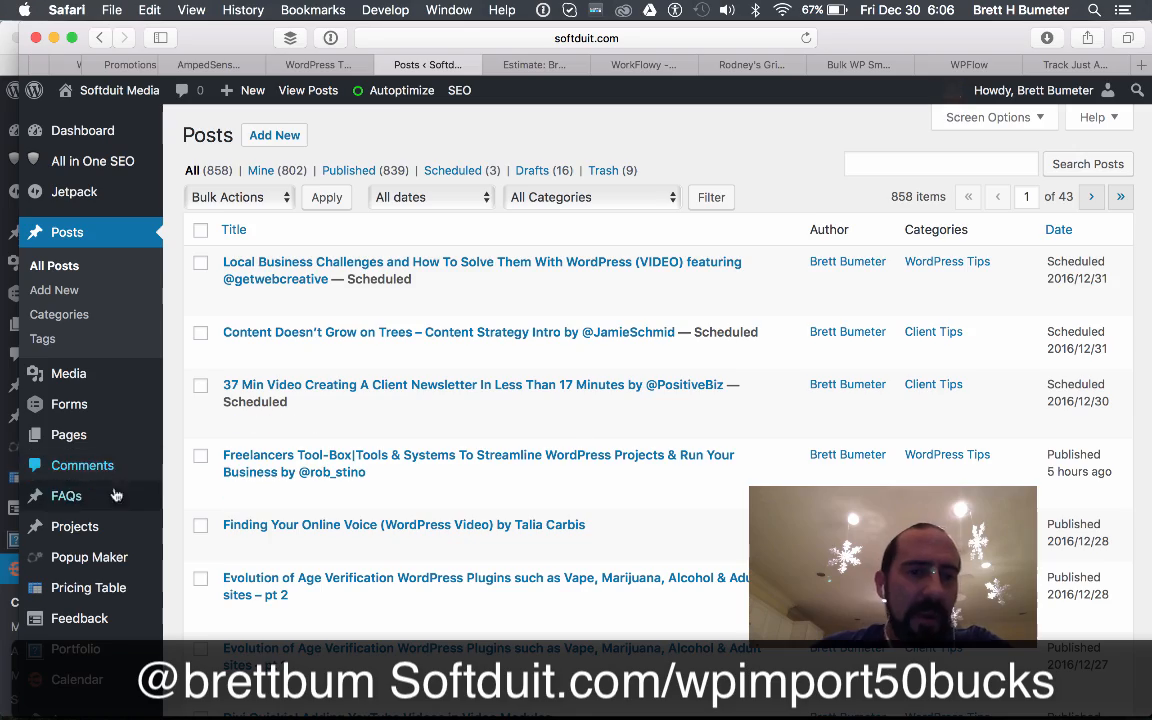
Look over the existing WordPress posts list, and switch to the WordPress TV Blog Posts spreadsheet in Google Sheets.
{"action": "scroll", "coordinate": [123, 507], "scroll_direction": "down", "scroll_amount": 10}
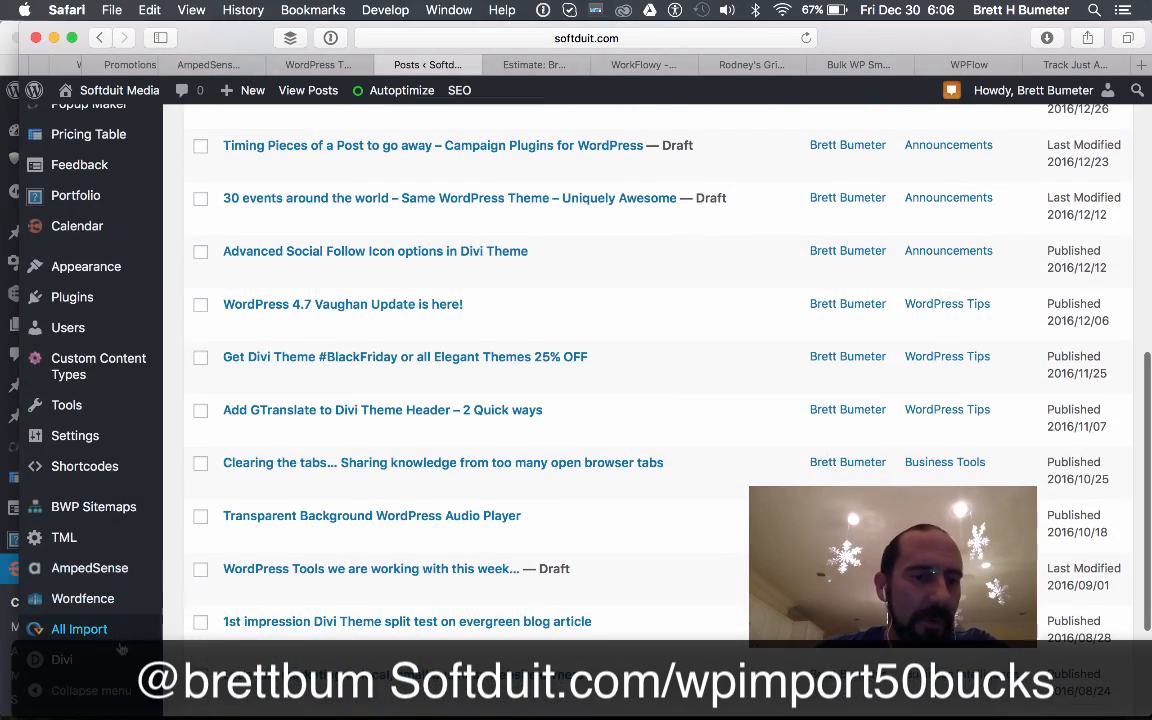
{"action": "scroll", "coordinate": [616, 360], "scroll_direction": "up", "scroll_amount": 15}
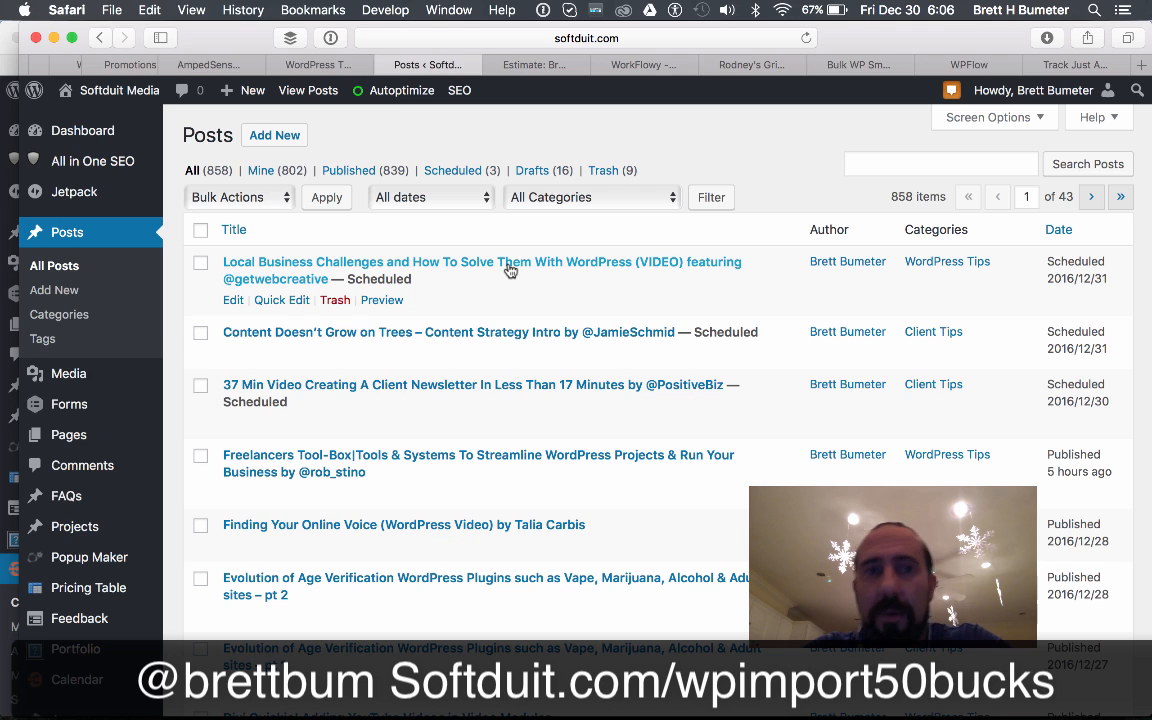
{"action": "left_click", "coordinate": [318, 64]}
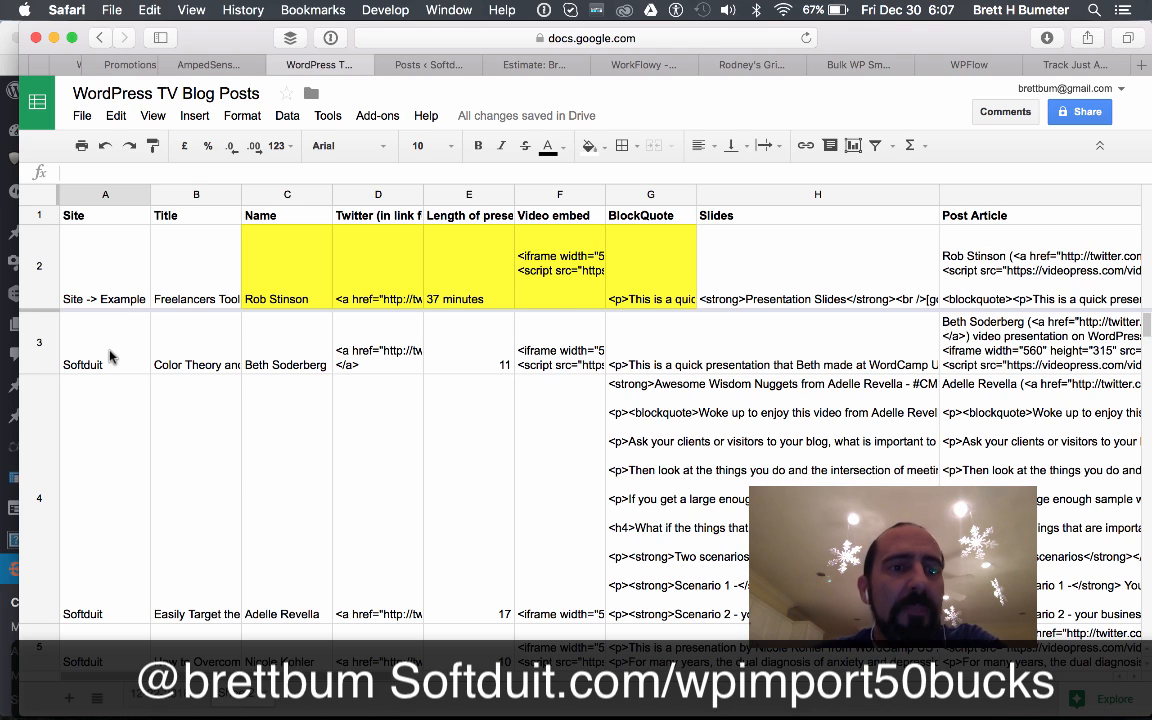
Examine the Site and Title headers and row 3's cells from the title through the Post Article formula.
{"action": "left_click", "coordinate": [98, 317]}
{"action": "left_click", "coordinate": [87, 212]}
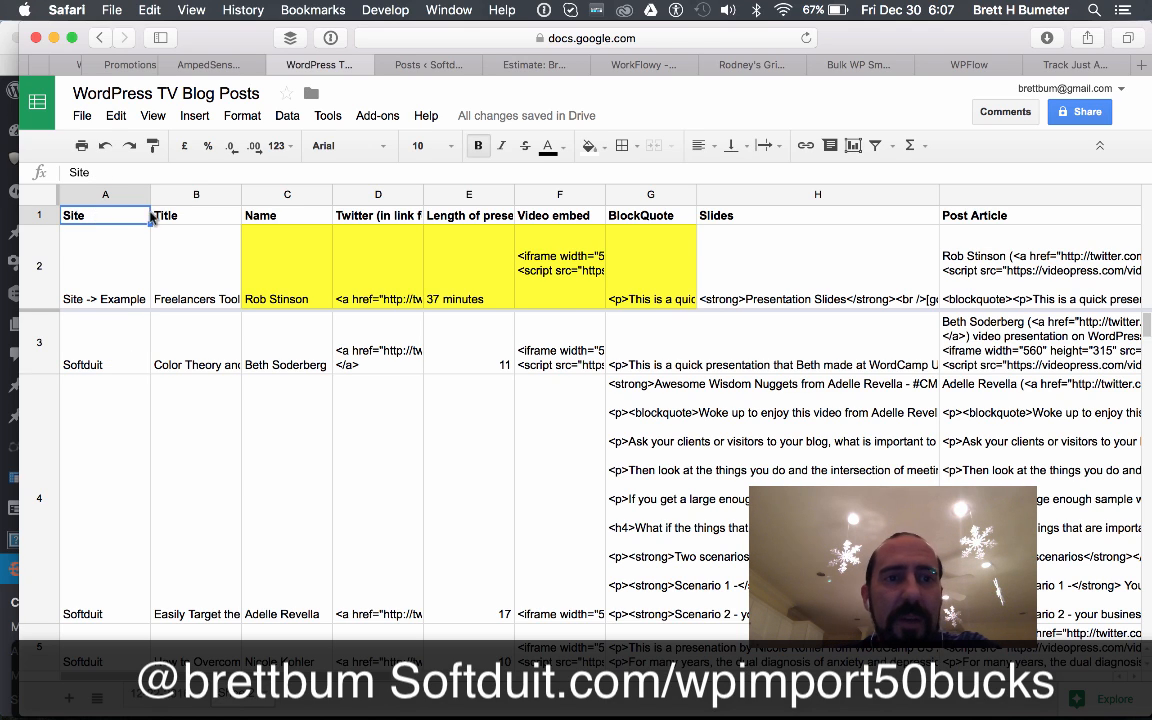
{"action": "left_click", "coordinate": [185, 217]}
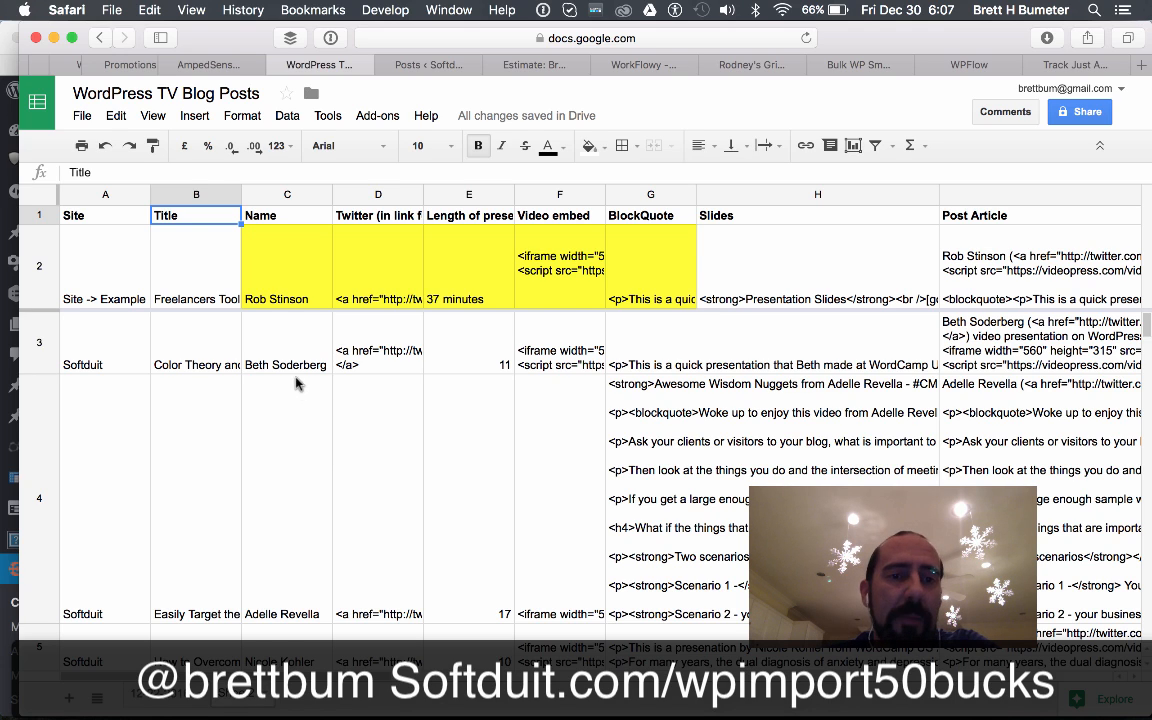
{"action": "left_click", "coordinate": [267, 340]}
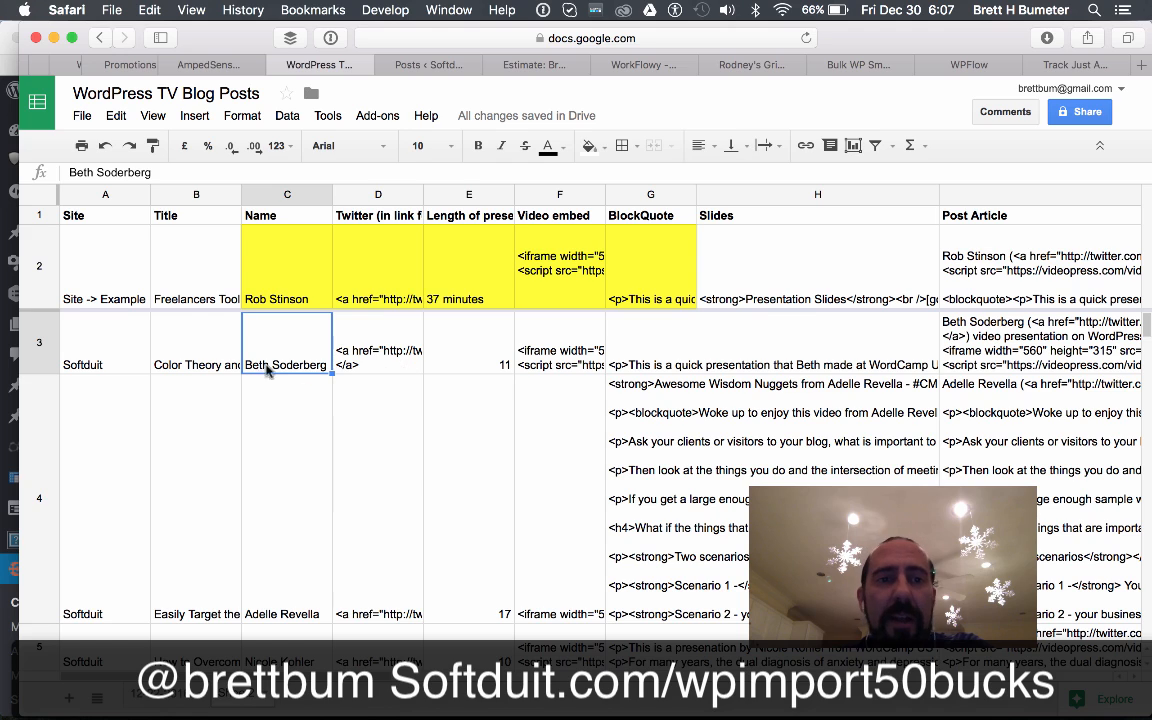
{"action": "left_click", "coordinate": [205, 362]}
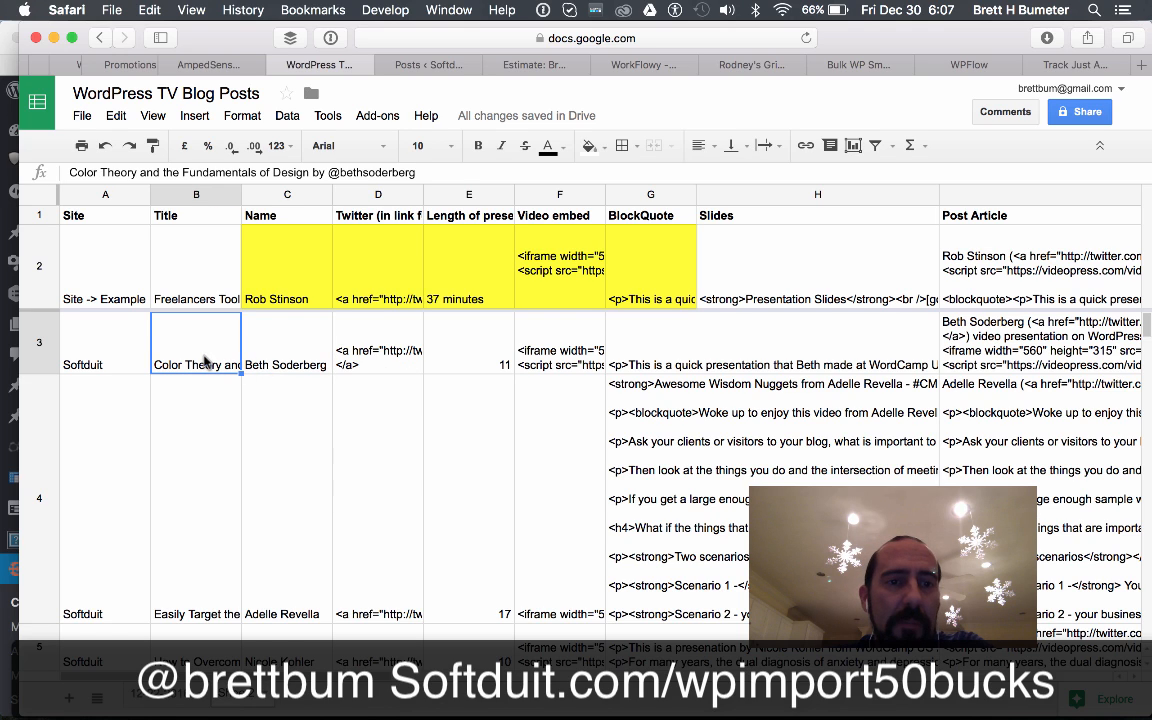
{"action": "left_click", "coordinate": [302, 364]}
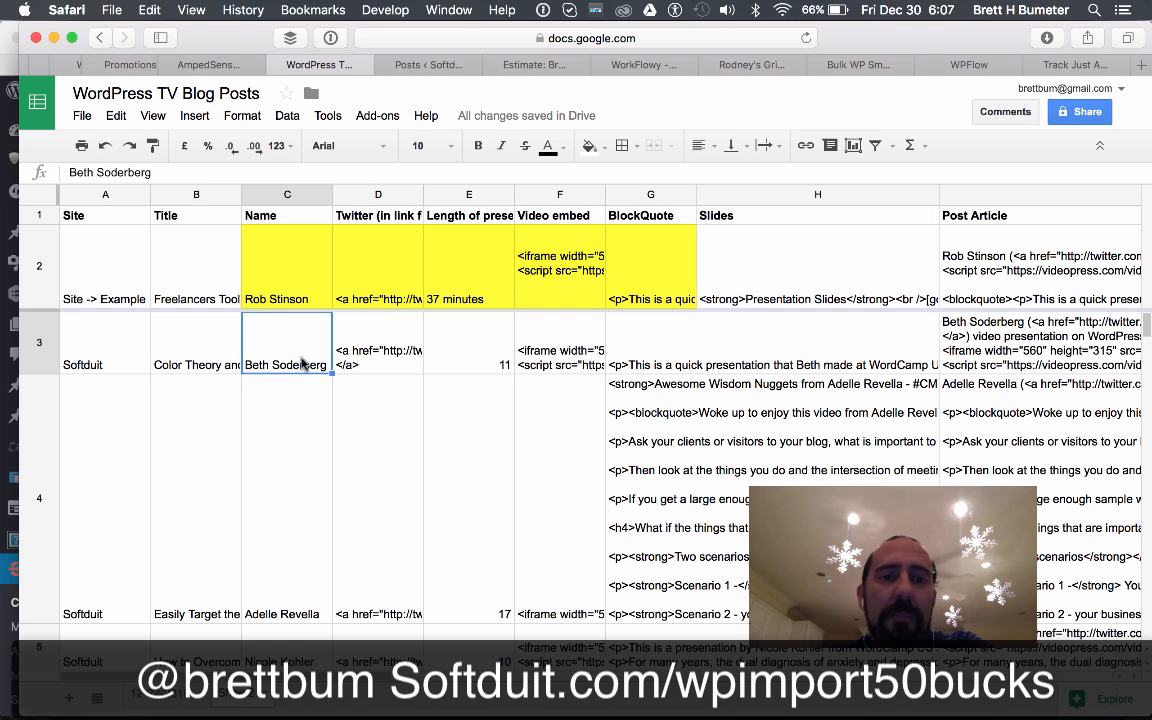
{"action": "left_click", "coordinate": [390, 365]}
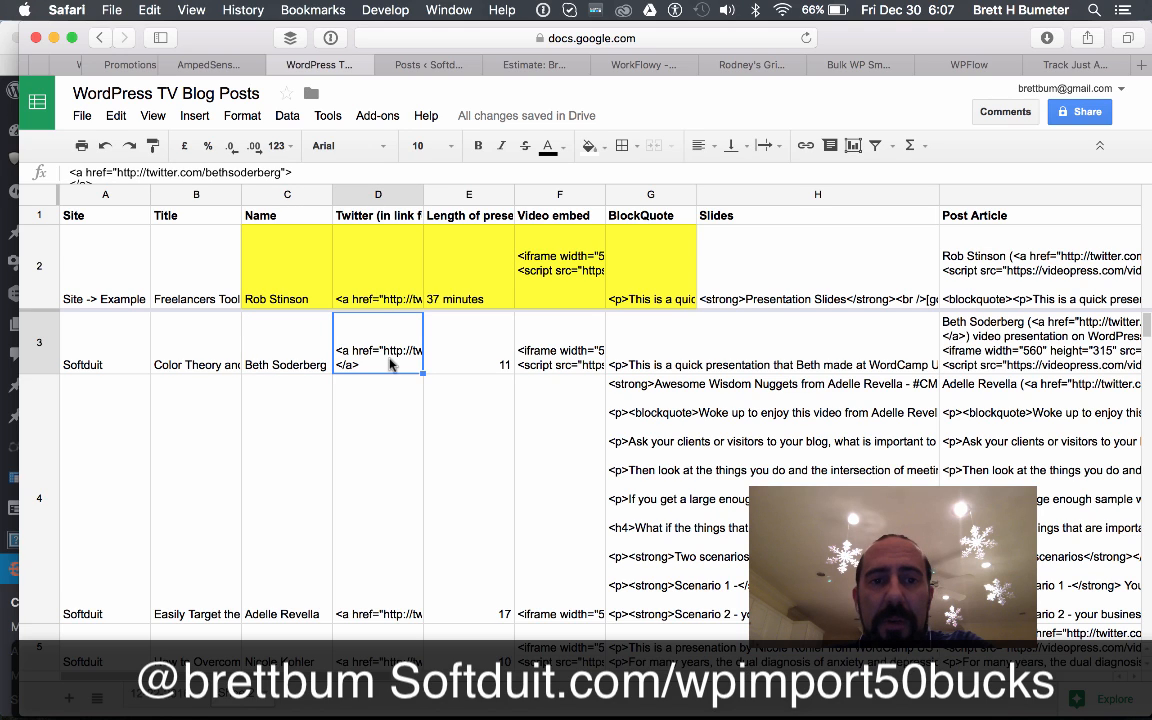
{"action": "left_click", "coordinate": [496, 368]}
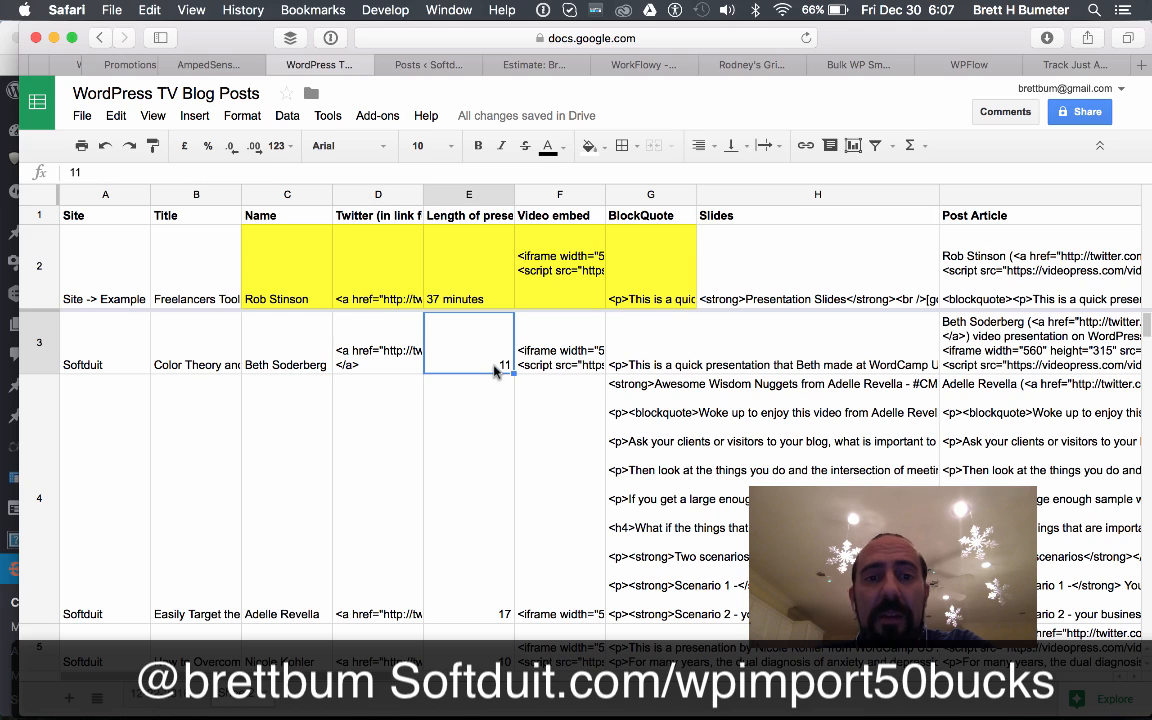
{"action": "left_click", "coordinate": [589, 364]}
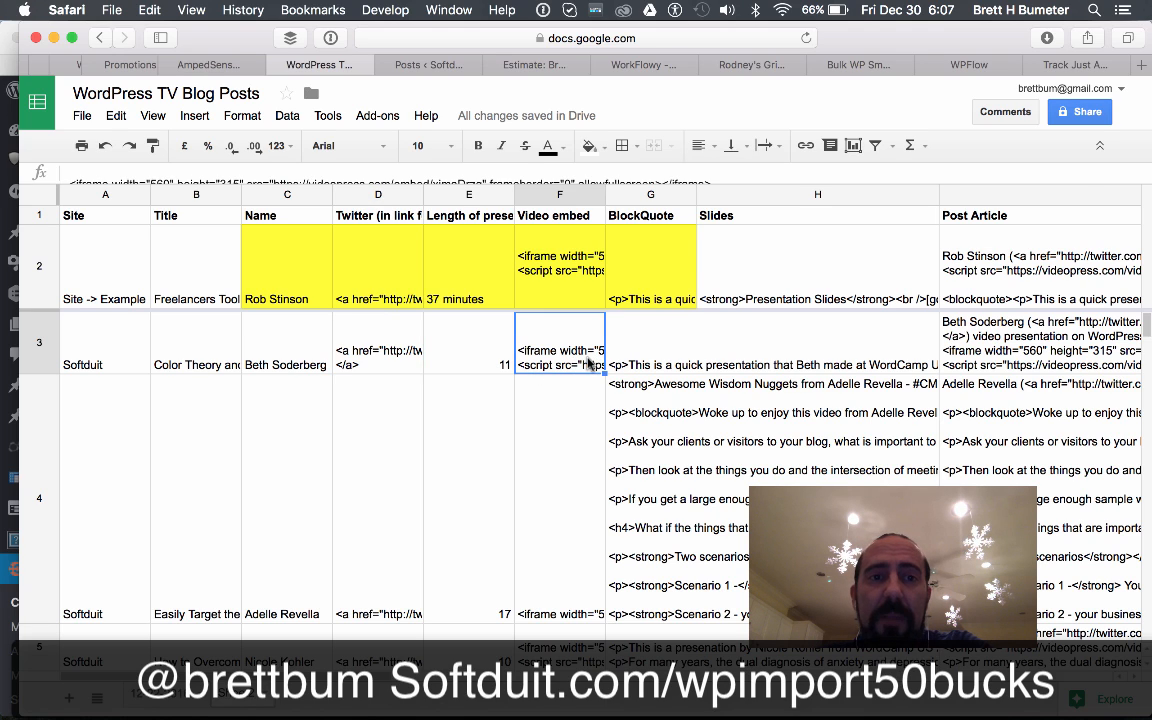
{"action": "left_click", "coordinate": [670, 355]}
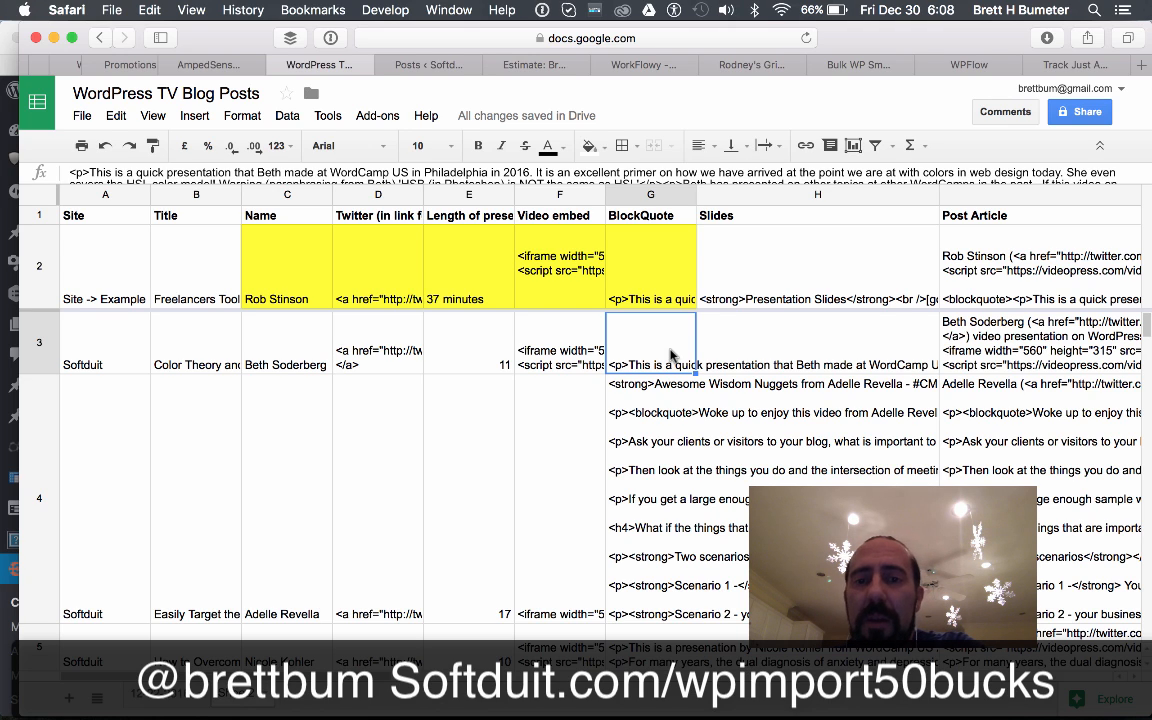
{"action": "left_click", "coordinate": [776, 352]}
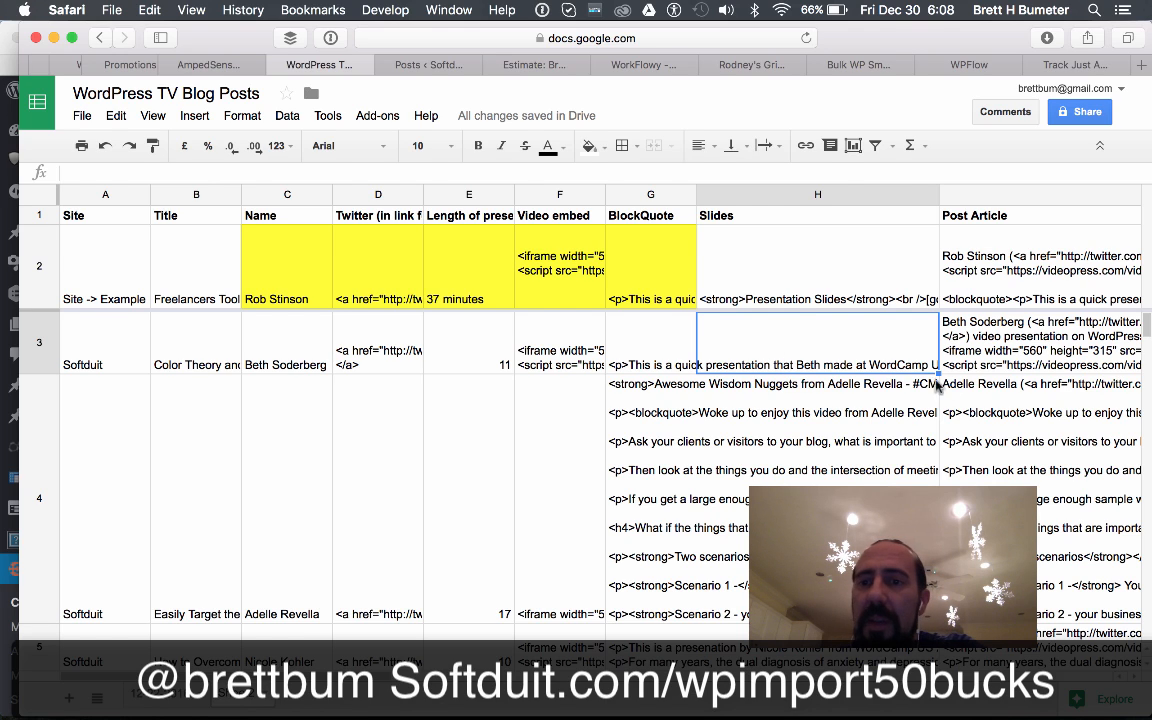
{"action": "left_click", "coordinate": [1022, 362]}
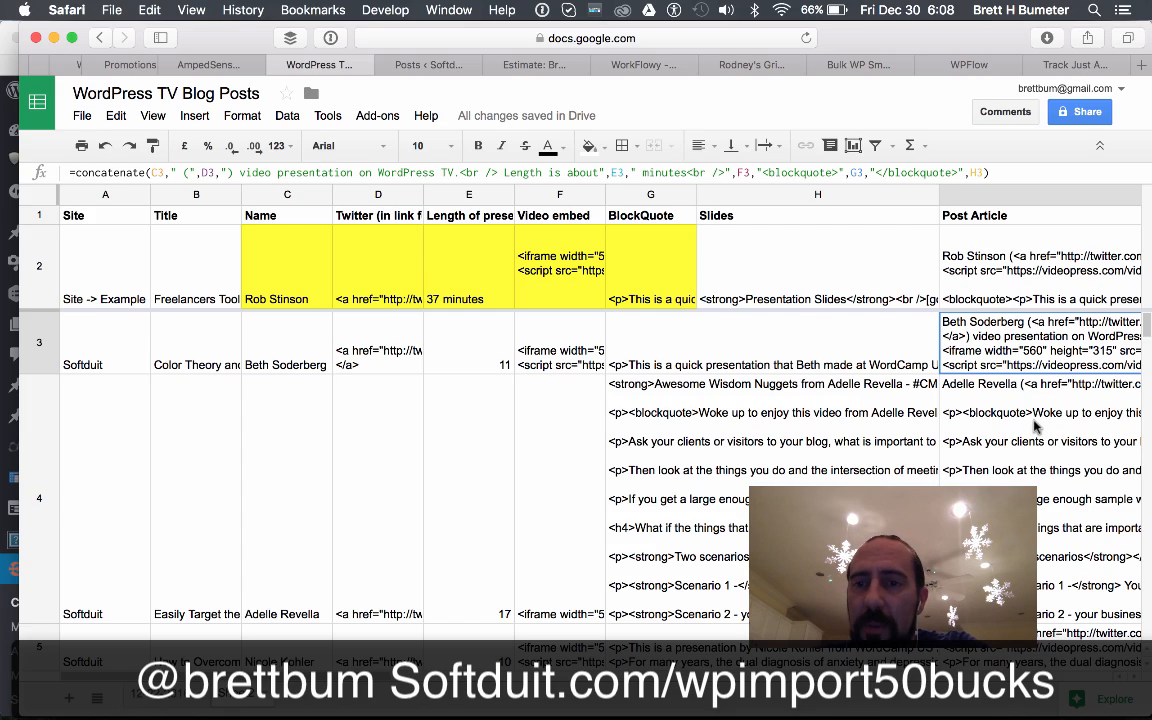
Examine the example row's Post Description, Category, Tags and Schedule Date cells.
{"action": "scroll", "coordinate": [1035, 427], "scroll_direction": "right", "scroll_amount": 3}
{"action": "scroll", "coordinate": [1035, 427], "scroll_direction": "right", "scroll_amount": 10}
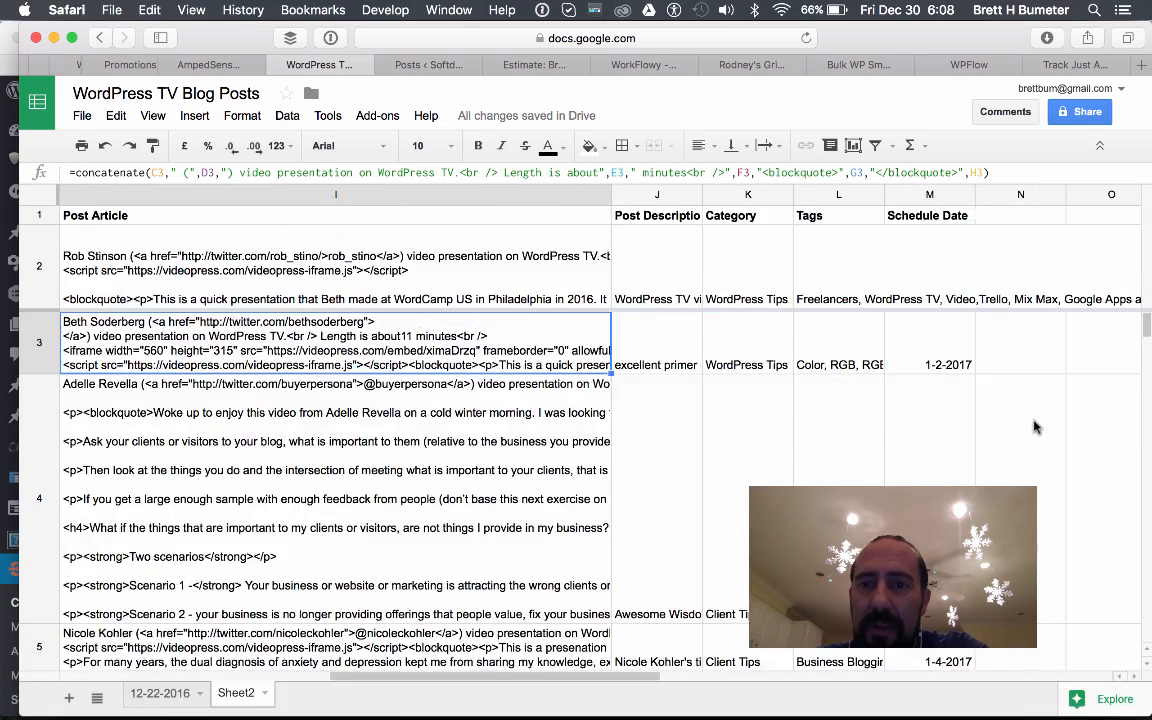
{"action": "left_click", "coordinate": [102, 265]}
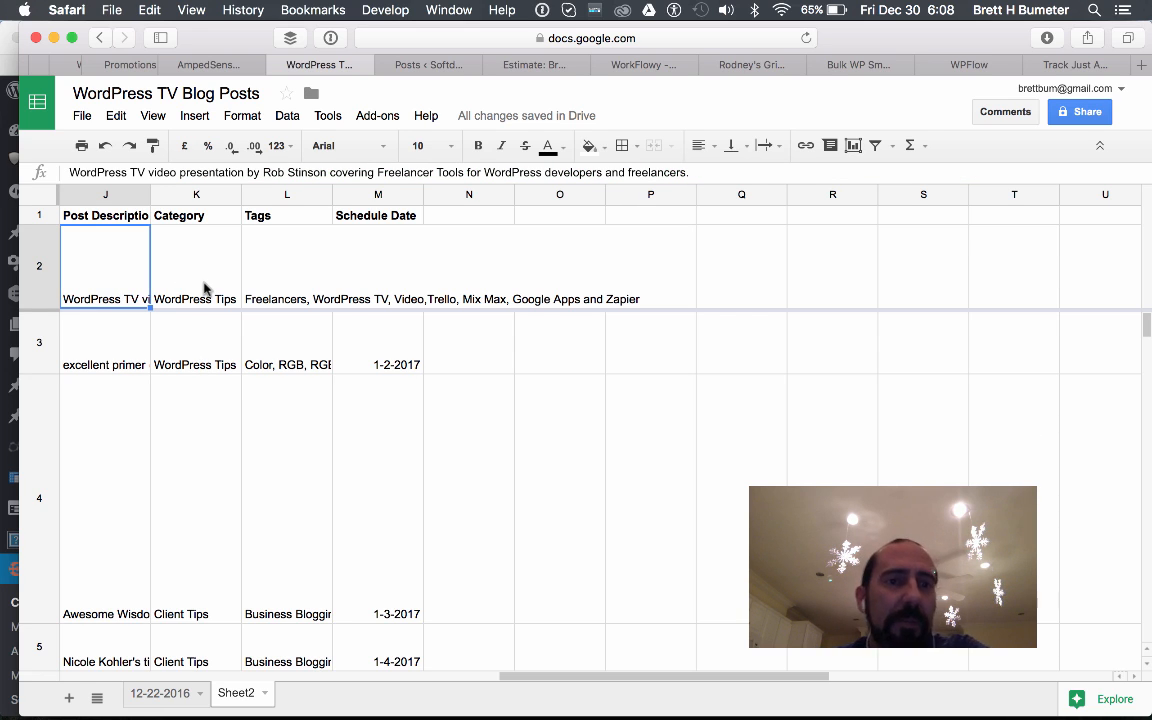
{"action": "left_click", "coordinate": [204, 288]}
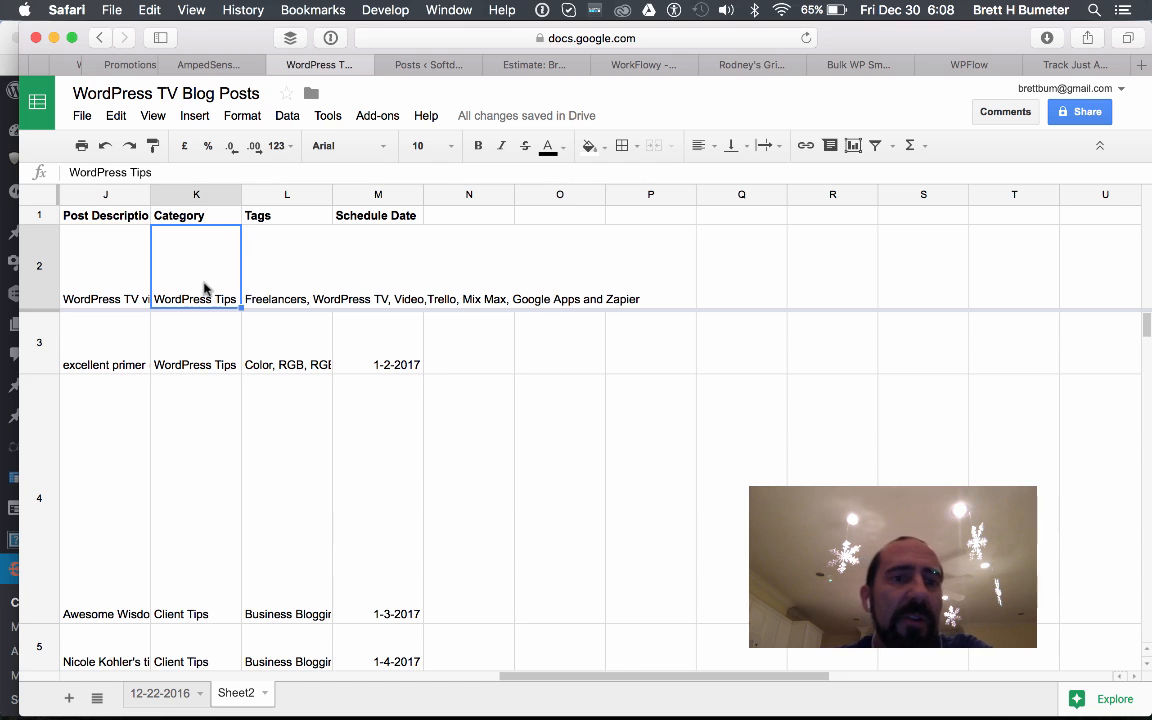
{"action": "left_click", "coordinate": [318, 288]}
{"action": "left_click", "coordinate": [387, 288]}
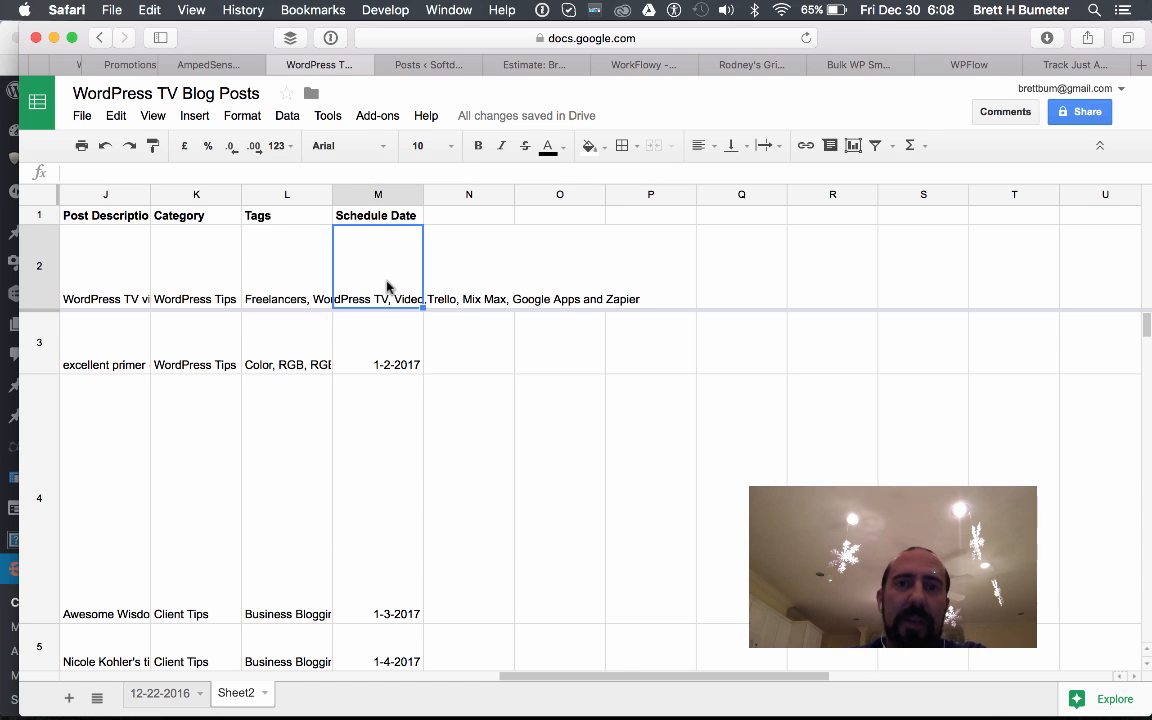
Switch to the WordPress posts list and reschedule the "Content Doesn't Grow on Trees" post to January 1, 2017 with Quick Edit.
{"action": "left_click", "coordinate": [391, 62]}
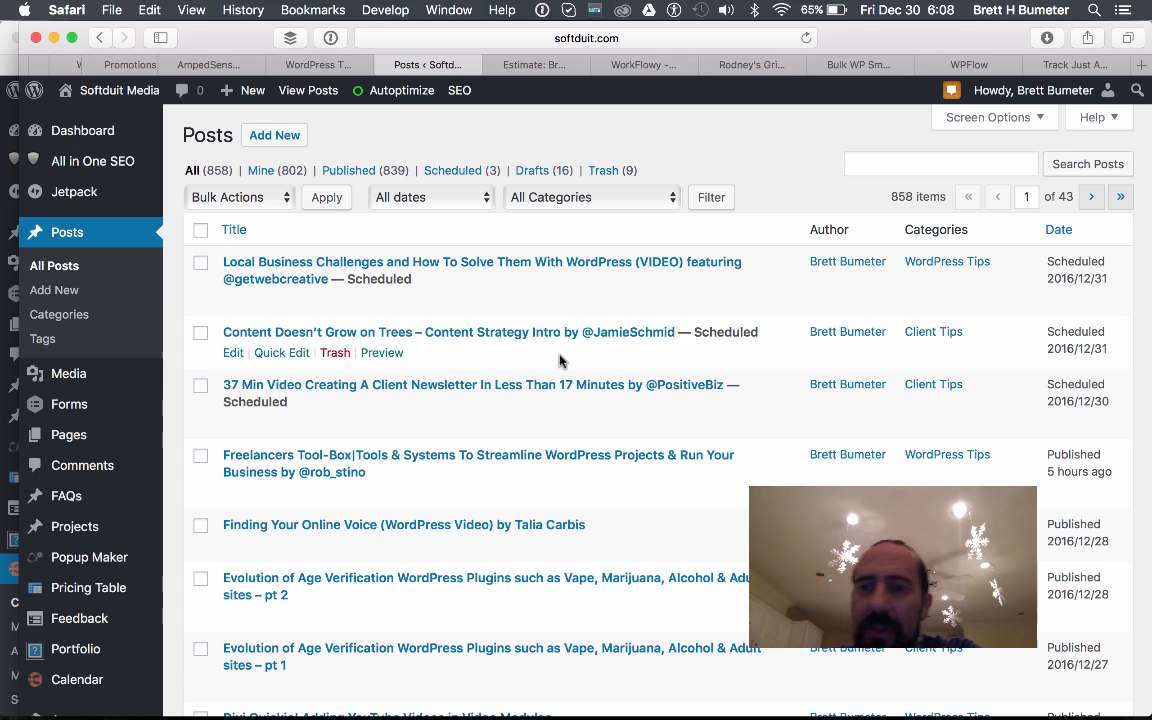
{"action": "left_click", "coordinate": [294, 356]}
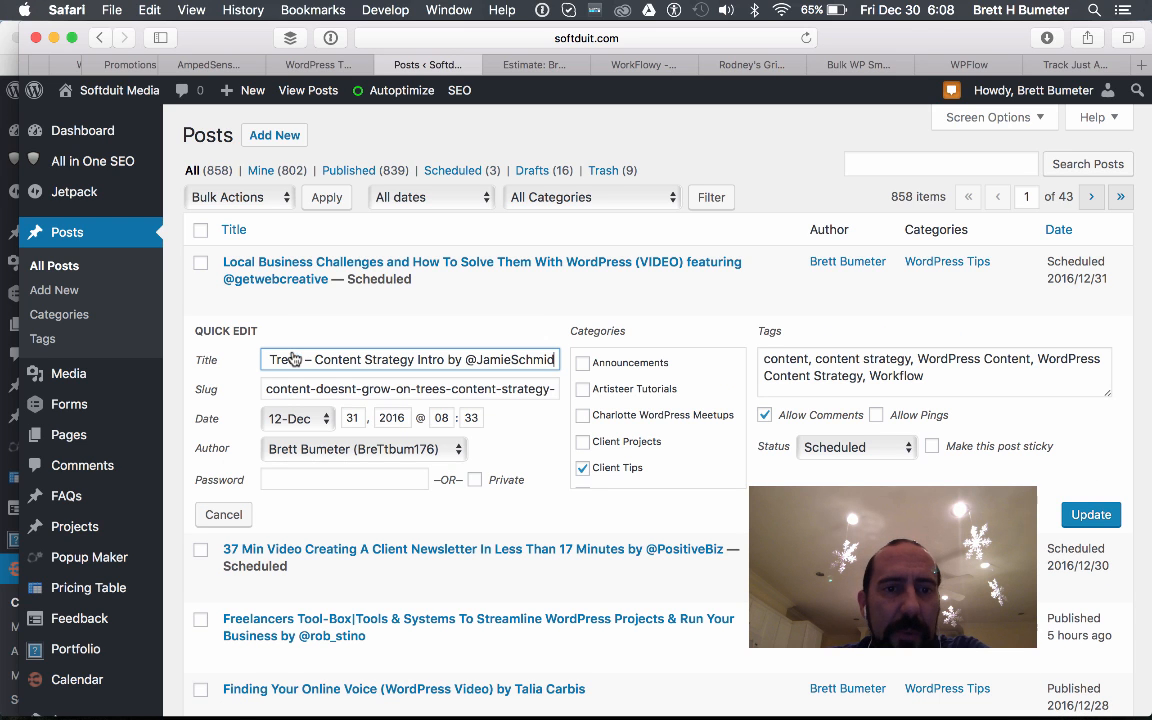
{"action": "left_click", "coordinate": [351, 419]}
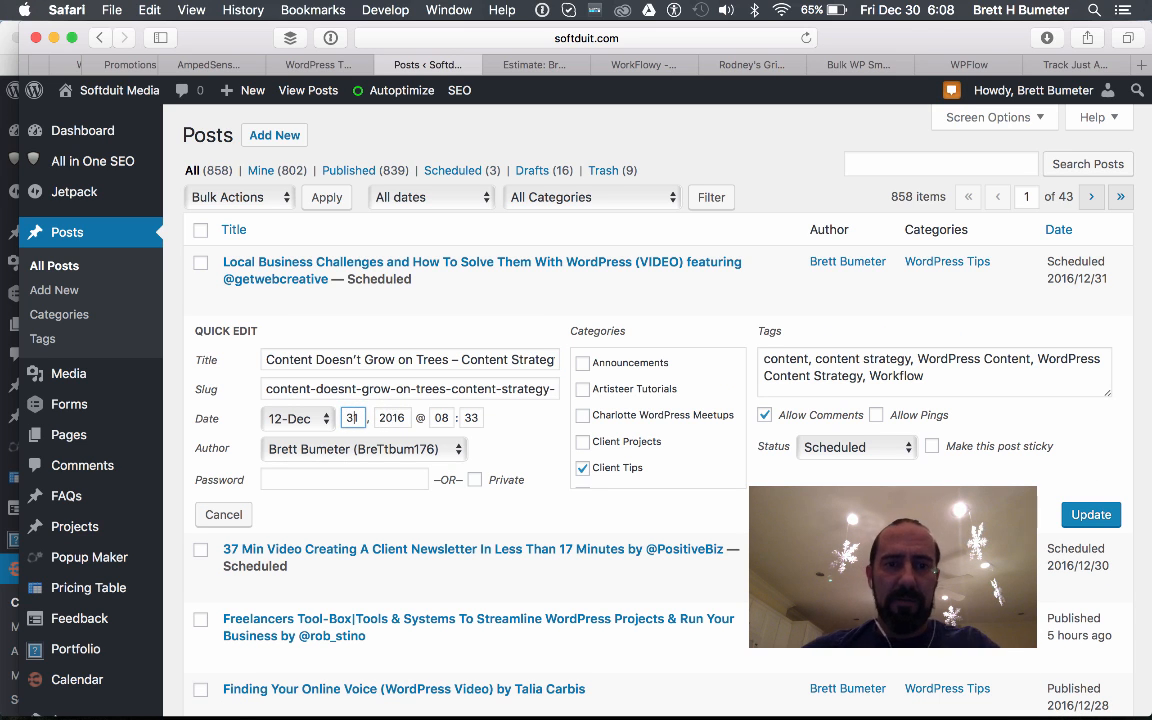
{"action": "key", "text": "BackSpace"}
{"action": "left_click", "coordinate": [406, 418]}
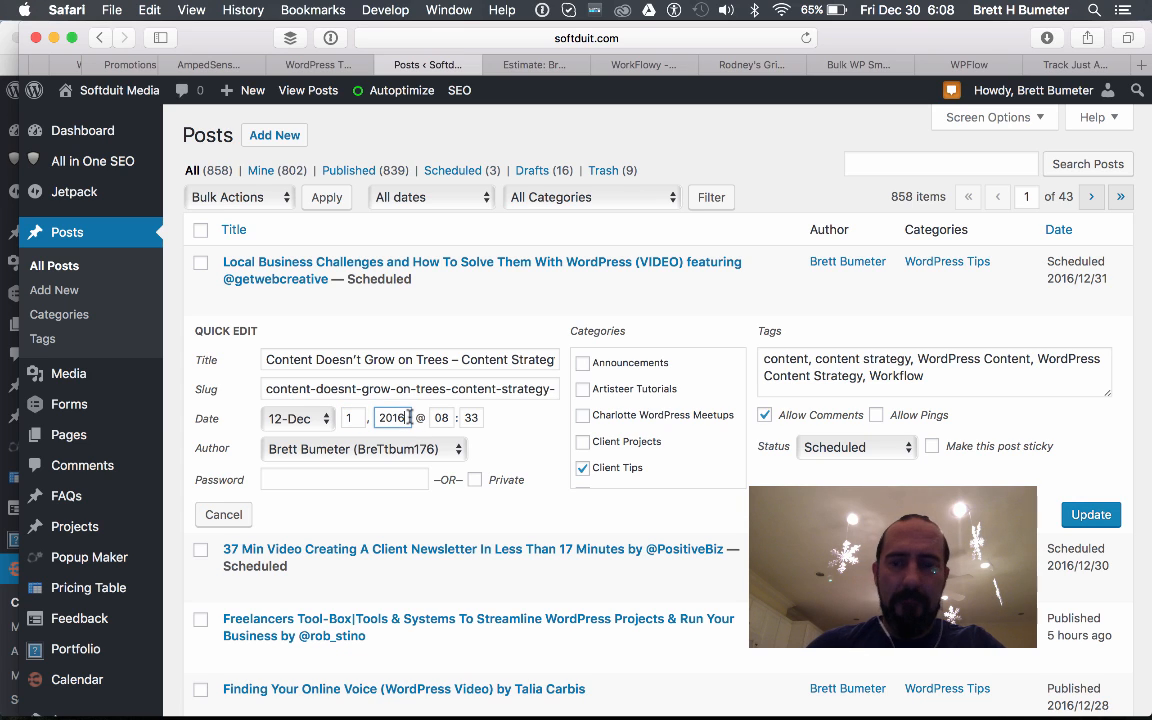
{"action": "key", "text": "BackSpace"}
{"action": "type", "text": "7"}
{"action": "left_click", "coordinate": [318, 424]}
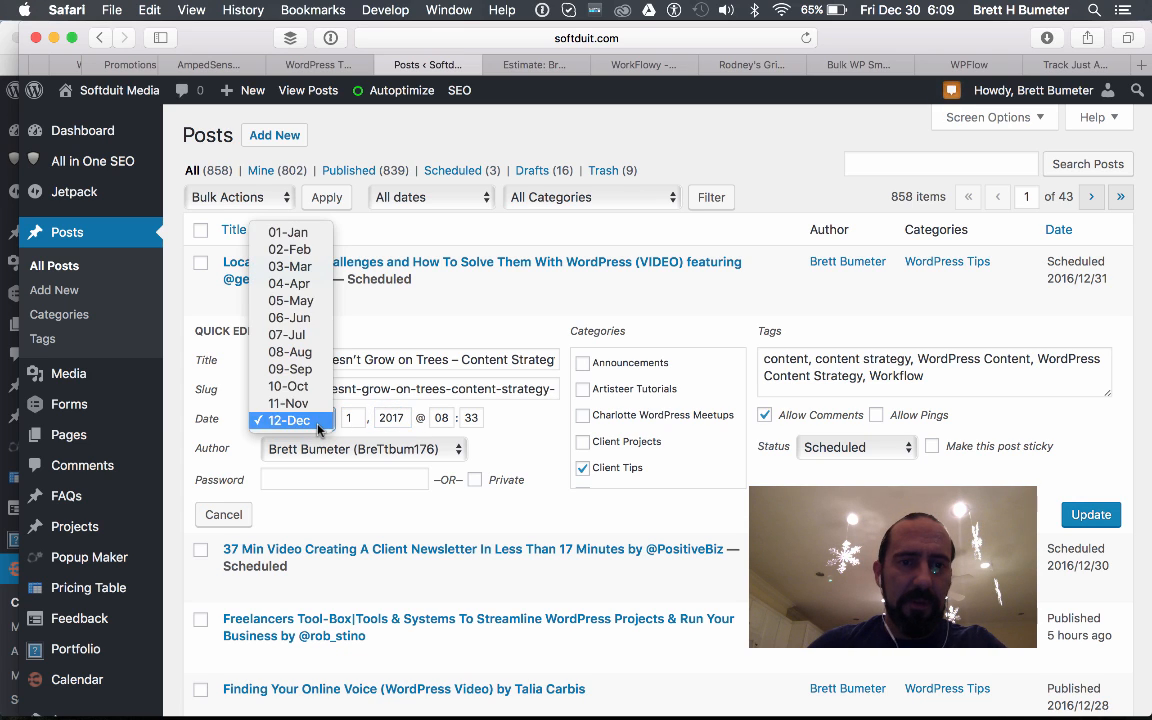
{"action": "left_click", "coordinate": [287, 232]}
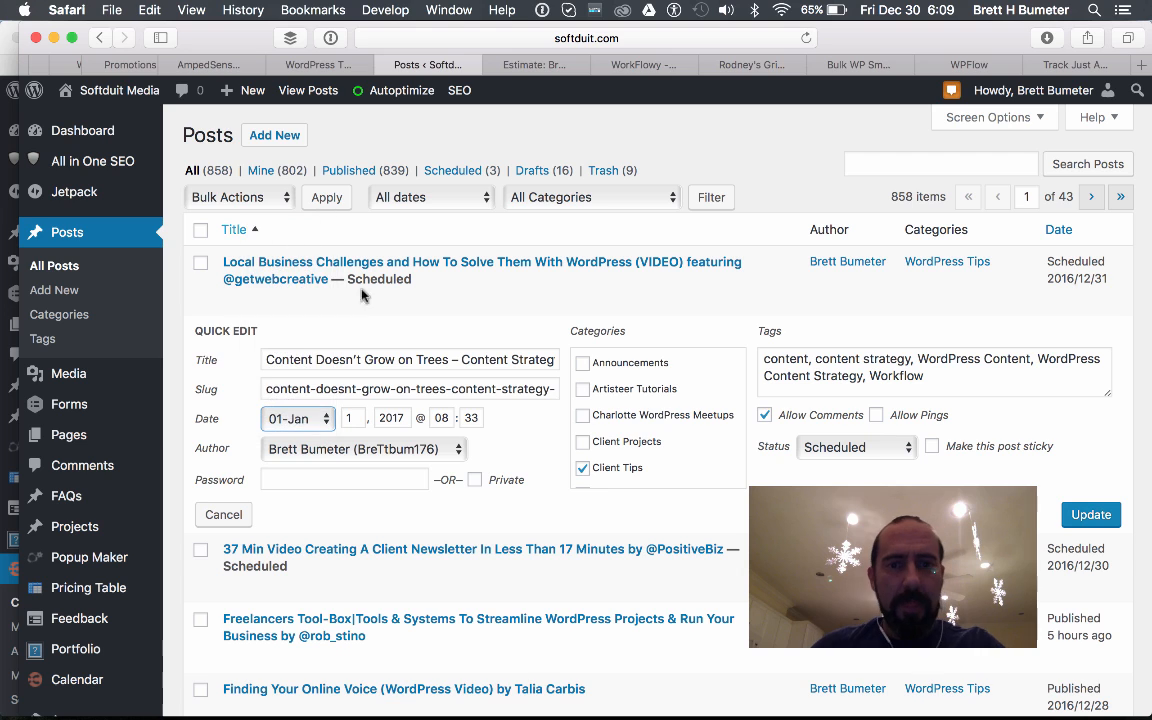
{"action": "left_click", "coordinate": [1075, 516]}
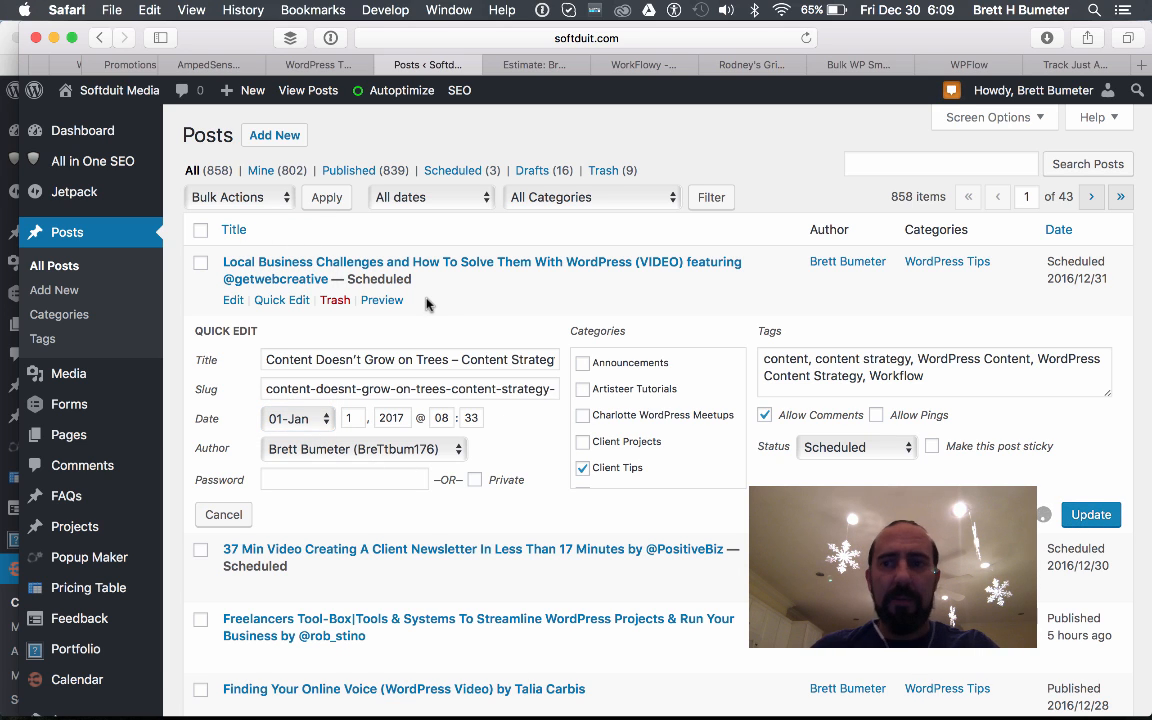
Reschedule the "Local Business Challenges" post to January 2, 2017 with Quick Edit.
{"action": "left_click", "coordinate": [288, 301]}
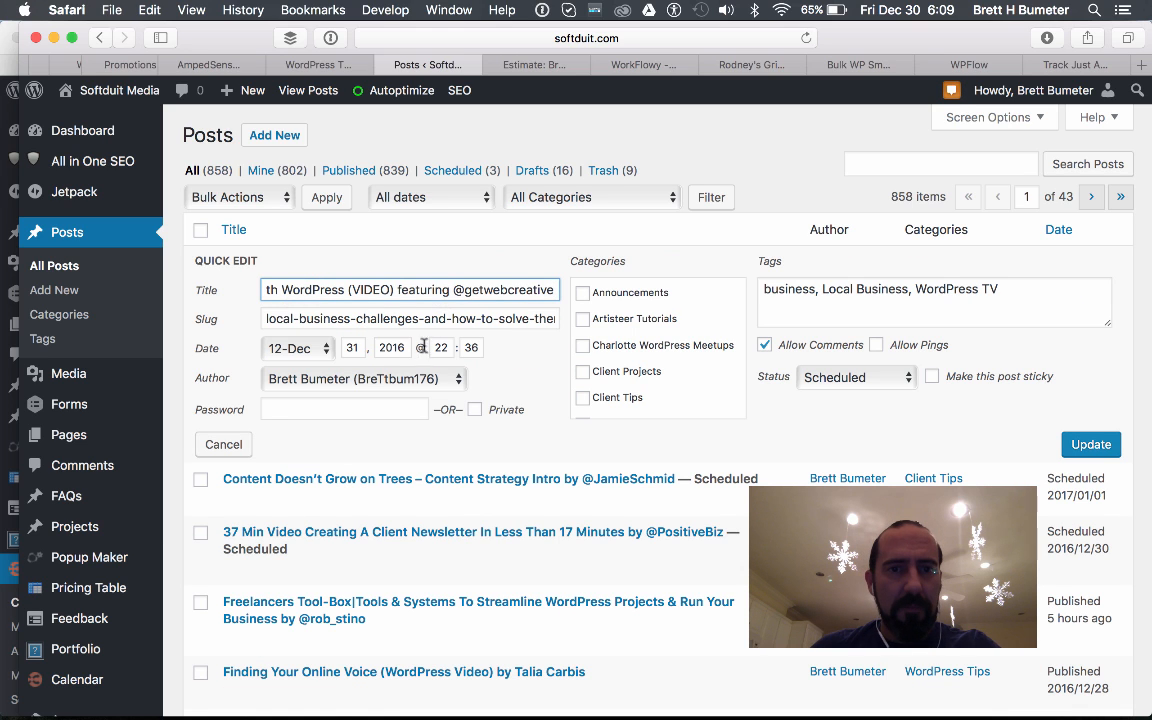
{"action": "double_click", "coordinate": [381, 347]}
{"action": "type", "text": "2017"}
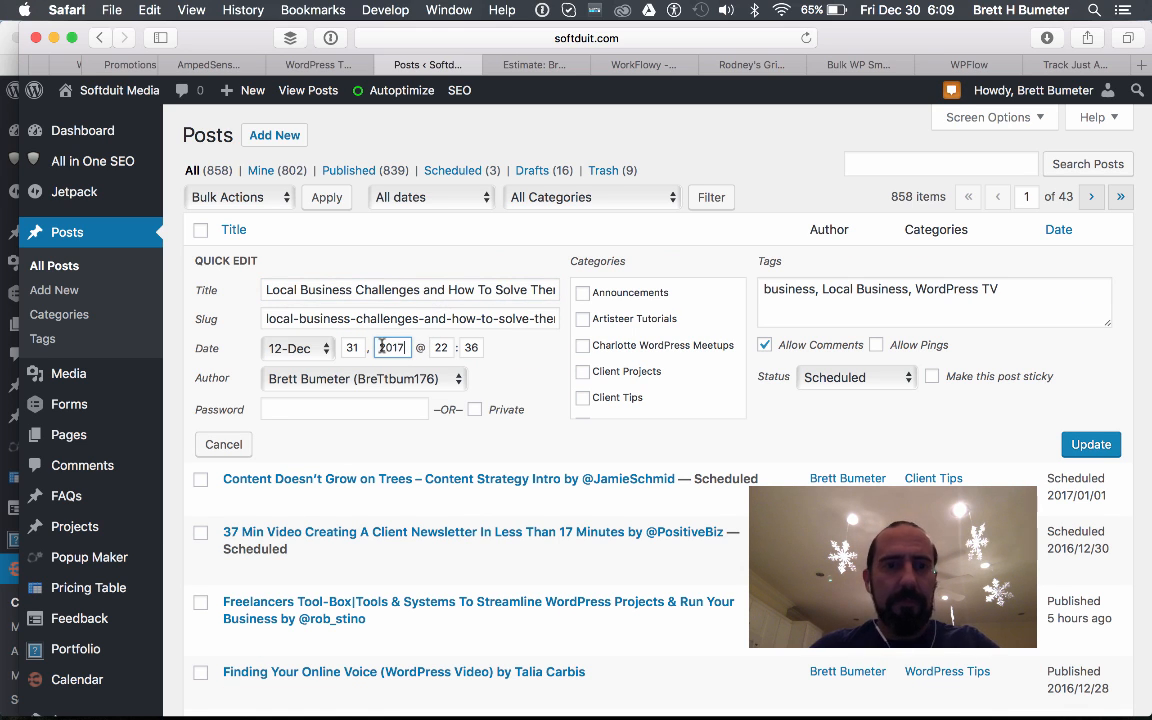
{"action": "left_click", "coordinate": [367, 348]}
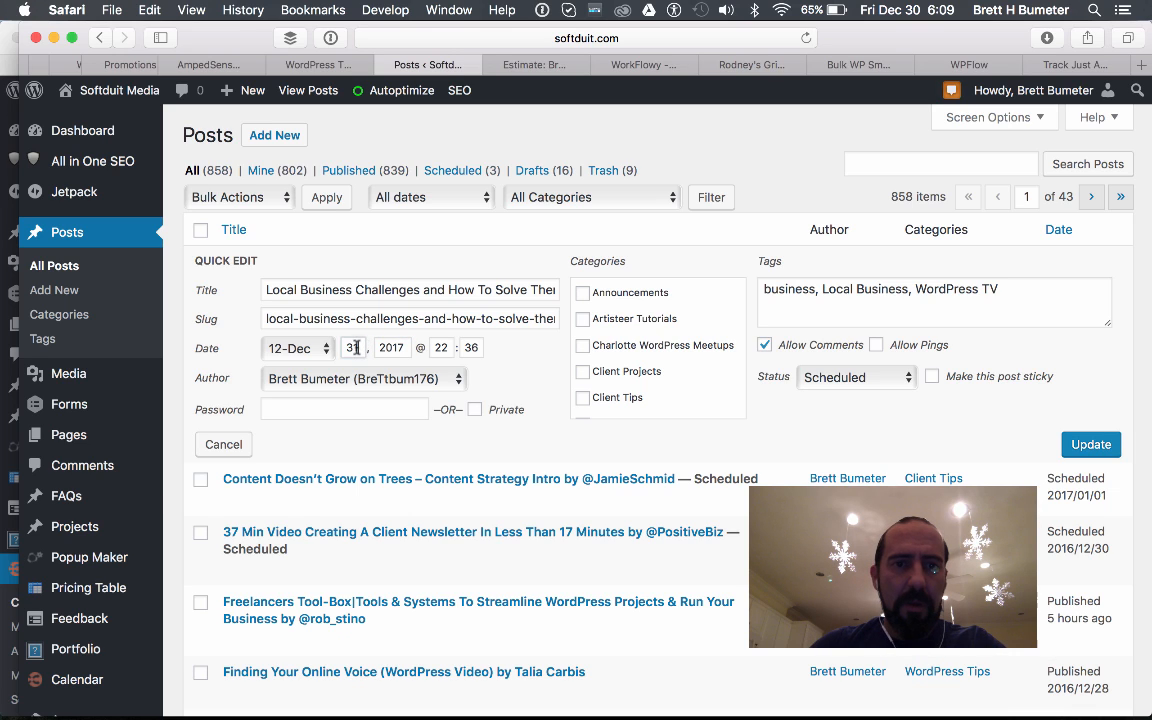
{"action": "double_click", "coordinate": [356, 348]}
{"action": "type", "text": "1"}
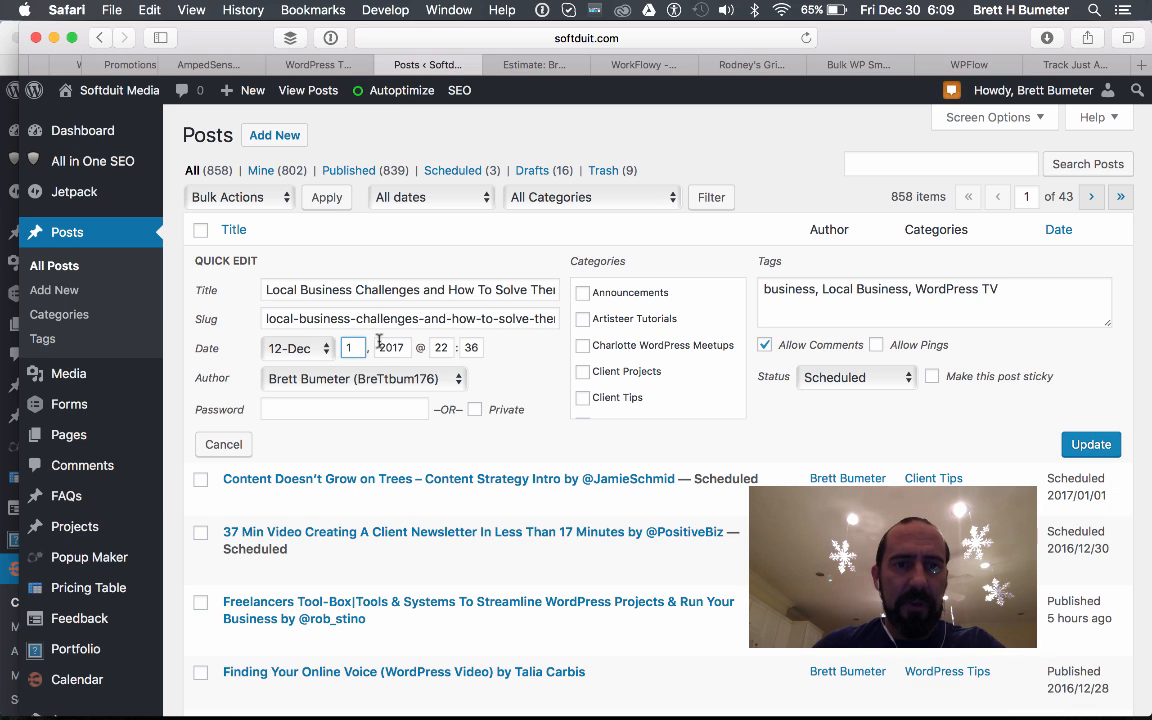
{"action": "key", "text": "BackSpace"}
{"action": "type", "text": "2"}
{"action": "left_click", "coordinate": [322, 355]}
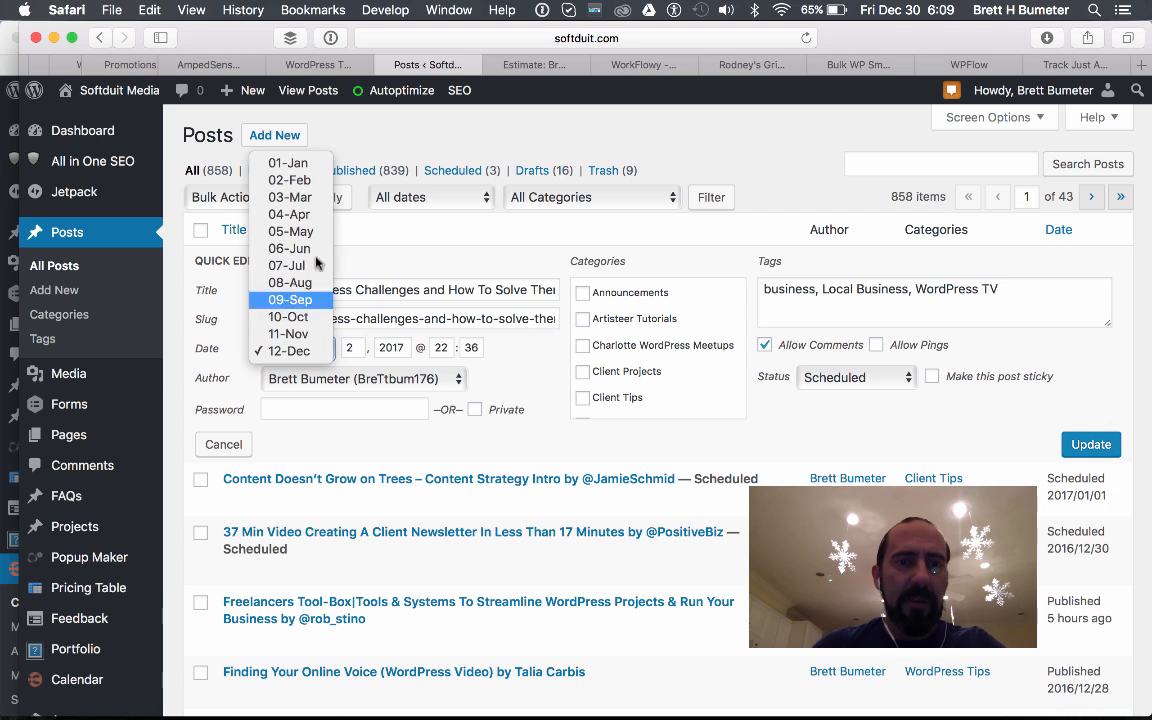
{"action": "left_click", "coordinate": [270, 160]}
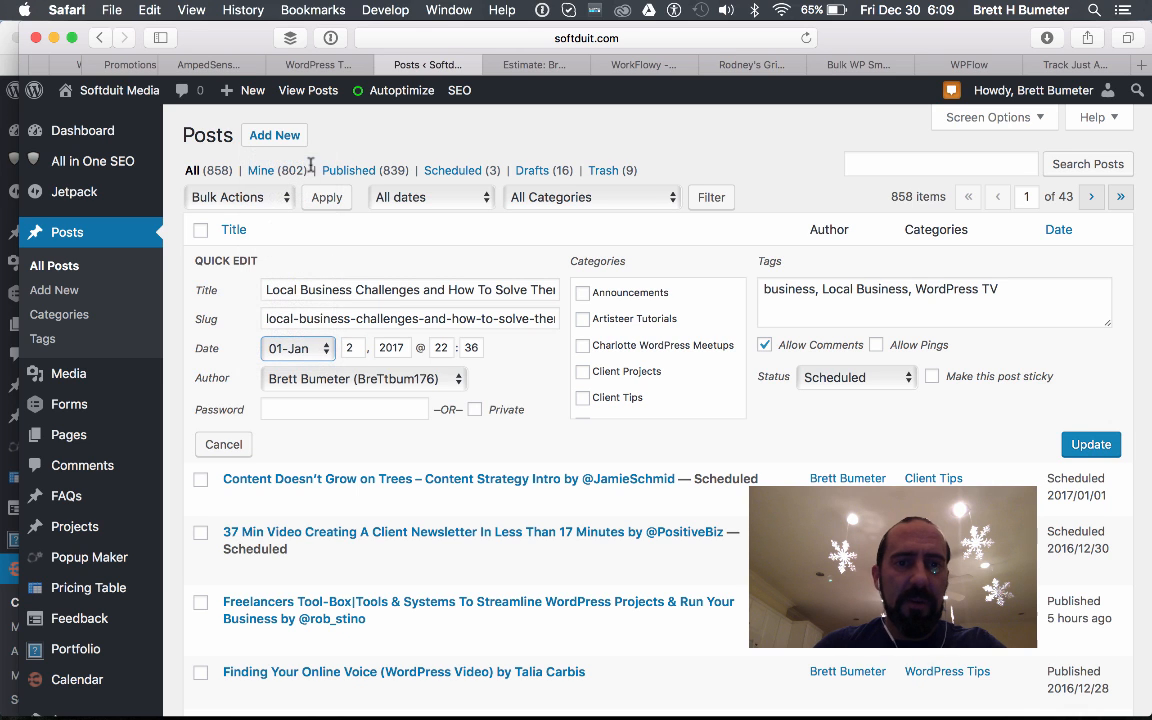
{"action": "left_click", "coordinate": [1100, 447]}
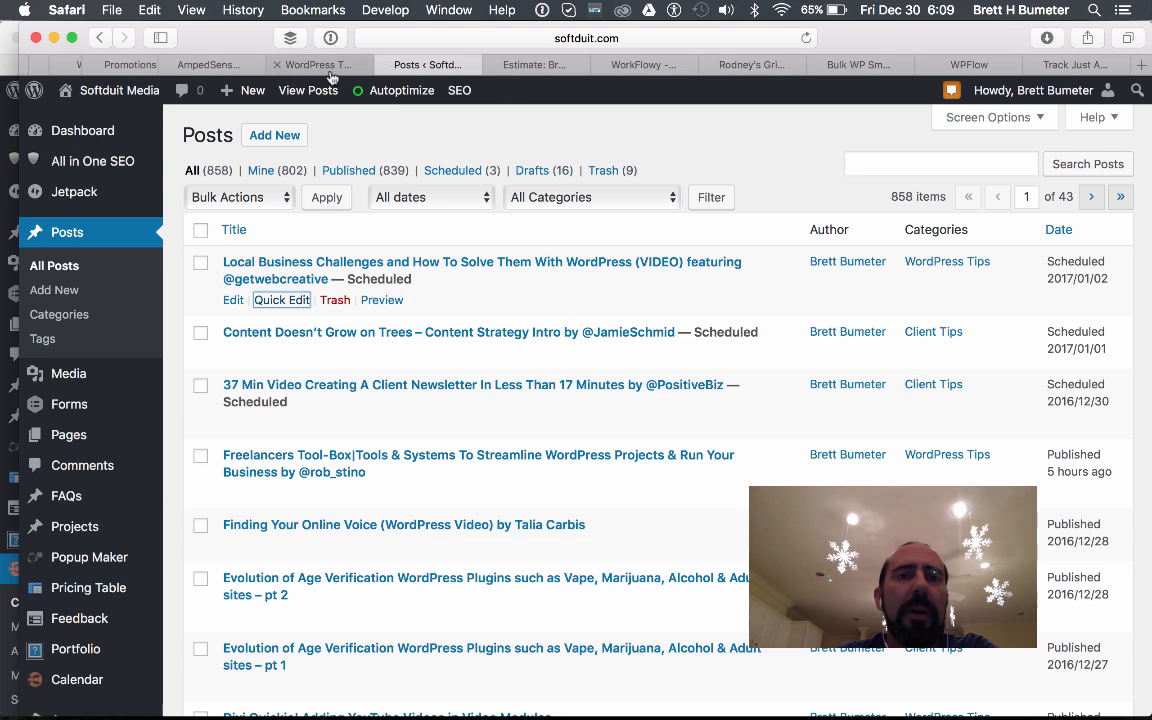
Return to the WordPress TV Blog Posts spreadsheet and set the row 3 Schedule Date to 1-3-2017.
{"action": "left_click", "coordinate": [300, 65]}
{"action": "left_click", "coordinate": [390, 367]}
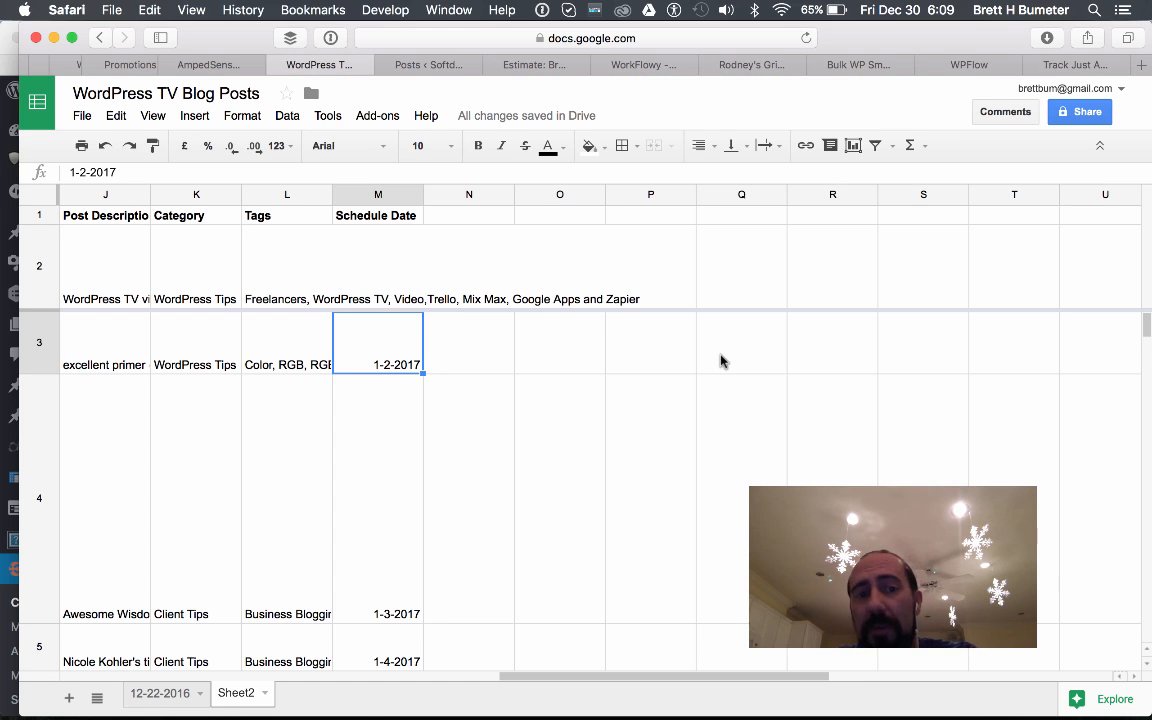
{"action": "left_click", "coordinate": [83, 172]}
{"action": "key", "text": "BackSpace"}
{"action": "type", "text": "3"}
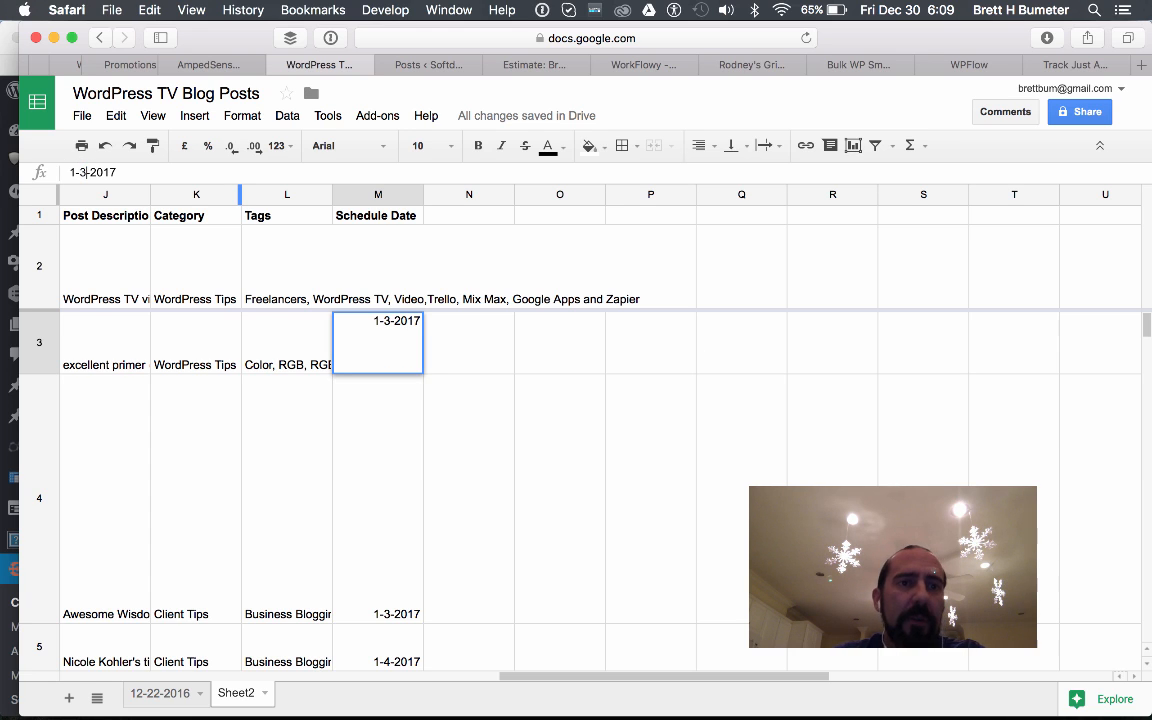
{"action": "key", "text": "Return"}
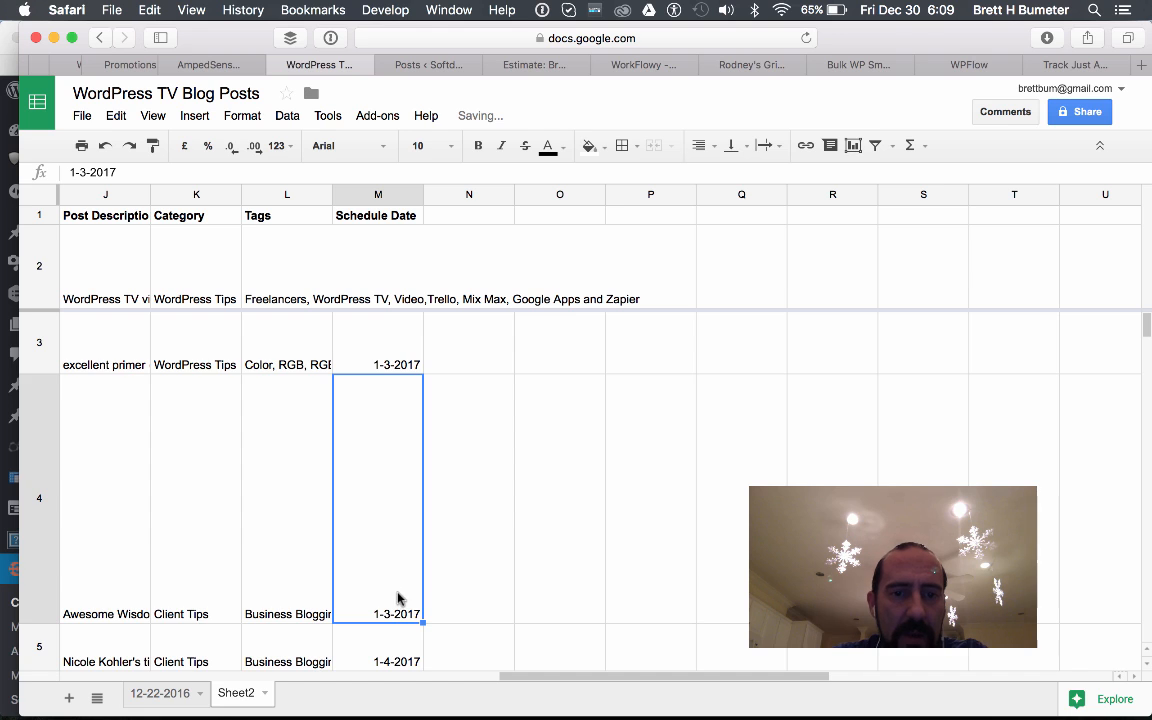
Set the row 4 Schedule Date to 1-6-2017.
{"action": "scroll", "coordinate": [465, 597], "scroll_direction": "down", "scroll_amount": 4}
{"action": "scroll", "coordinate": [465, 597], "scroll_direction": "up", "scroll_amount": 2}
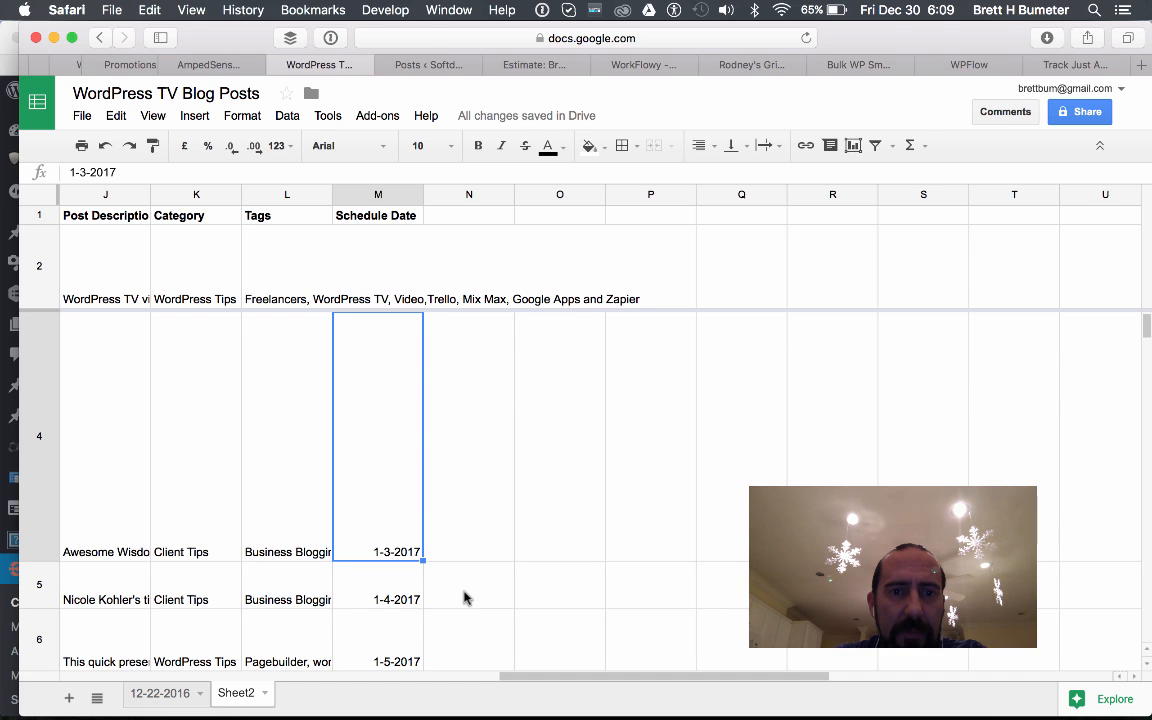
{"action": "scroll", "coordinate": [465, 597], "scroll_direction": "down", "scroll_amount": 1}
{"action": "scroll", "coordinate": [465, 597], "scroll_direction": "up", "scroll_amount": 2}
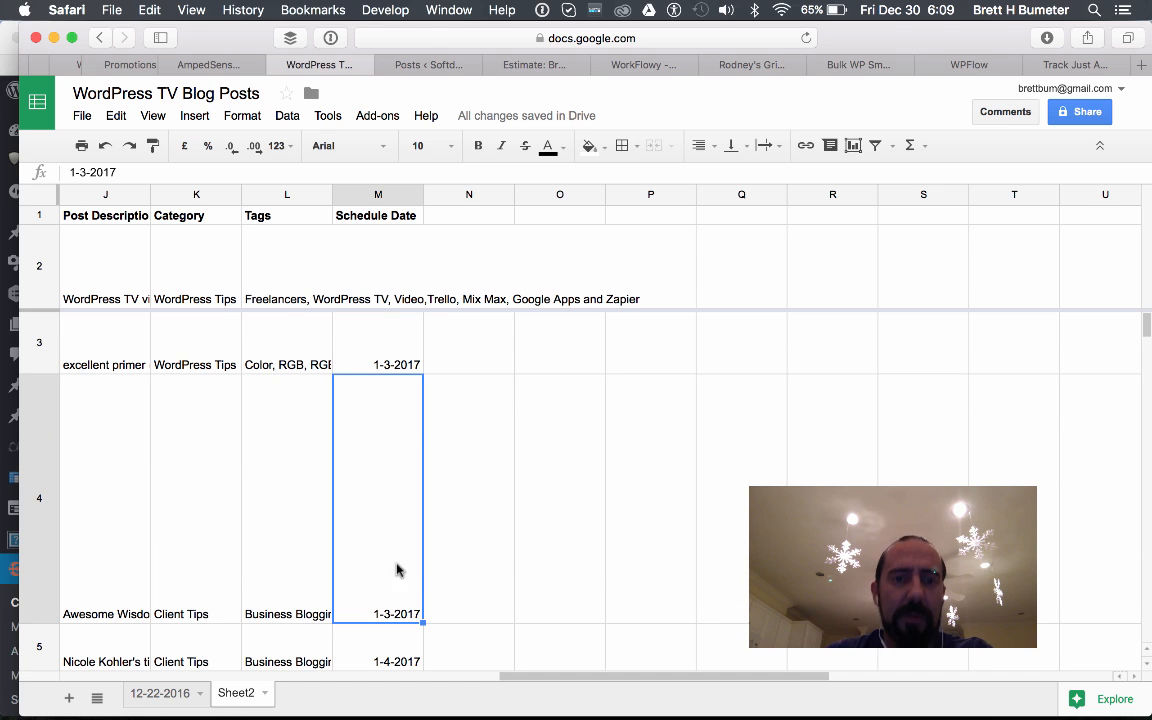
{"action": "left_click", "coordinate": [88, 173]}
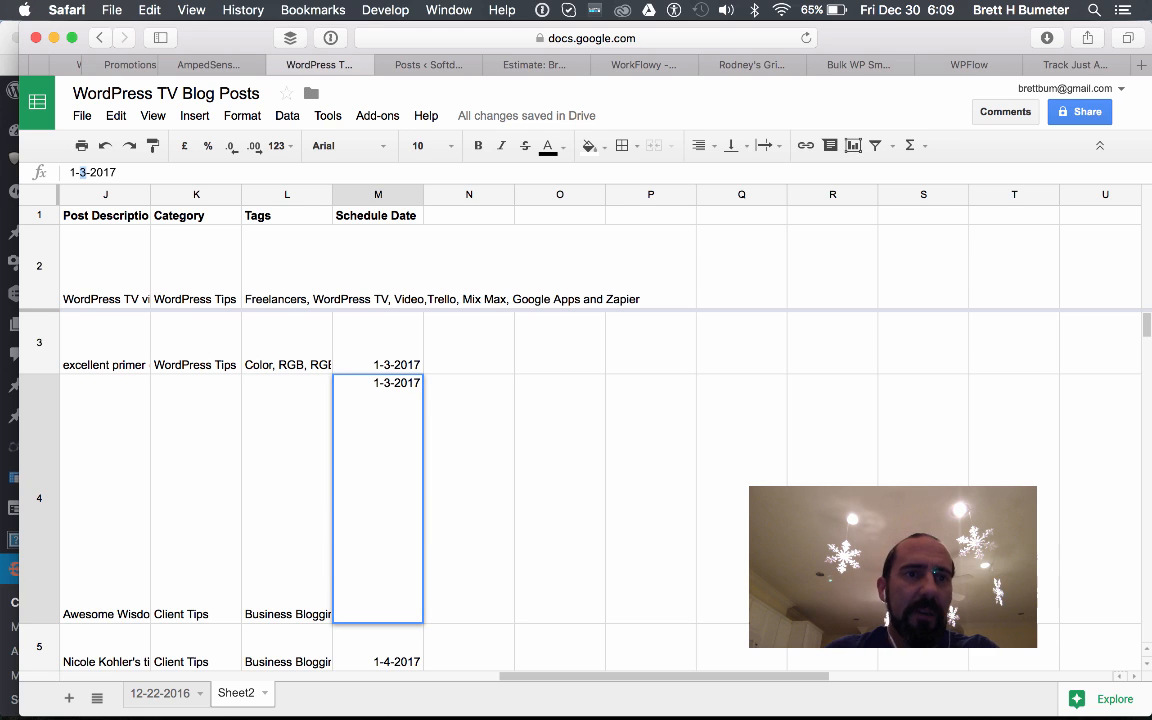
{"action": "key", "text": "BackSpace"}
{"action": "type", "text": "6"}
{"action": "double_click", "coordinate": [450, 408]}
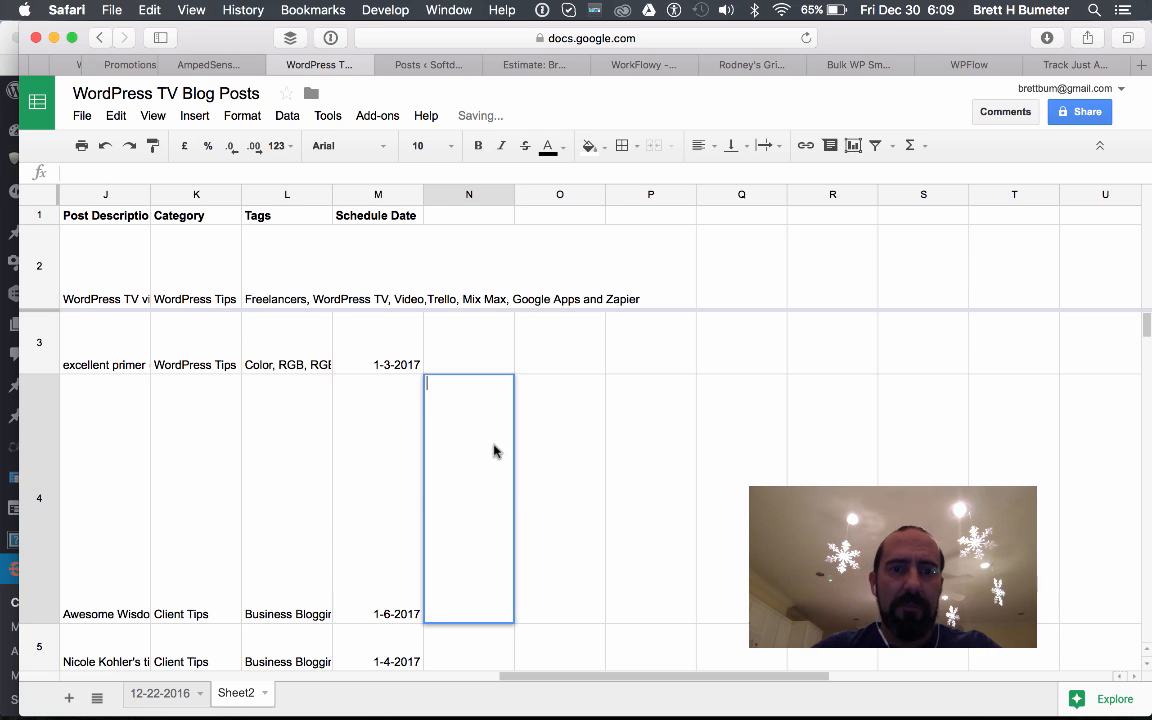
Go through row 3 cell by cell from beyond the Schedule Date back to the Site column.
{"action": "left_click", "coordinate": [476, 339]}
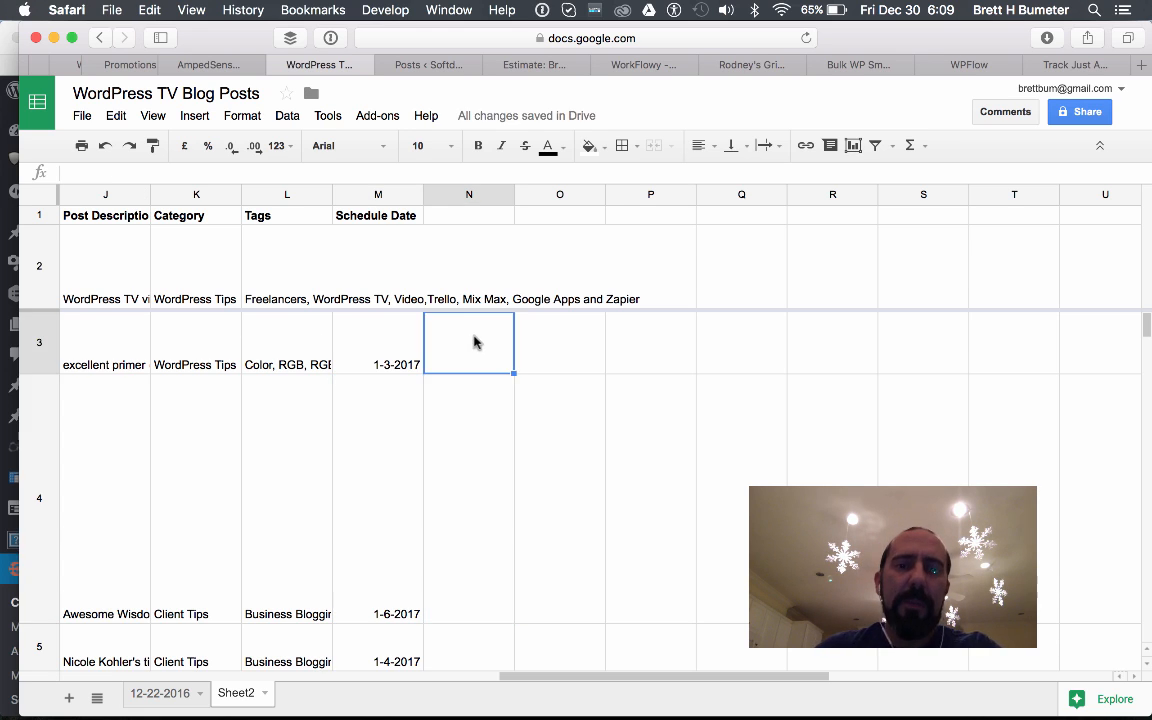
{"action": "key", "text": "Left"}
{"action": "key", "text": "Left"}
{"action": "key", "text": "Left"}
{"action": "key", "text": "Left"}
{"action": "key", "text": "Left"}
{"action": "key", "text": "Left"}
{"action": "key", "text": "Left"}
{"action": "key", "text": "Left"}
{"action": "key", "text": "Left"}
{"action": "key", "text": "Left"}
{"action": "key", "text": "Left"}
{"action": "key", "text": "Left"}
{"action": "key", "text": "Left"}
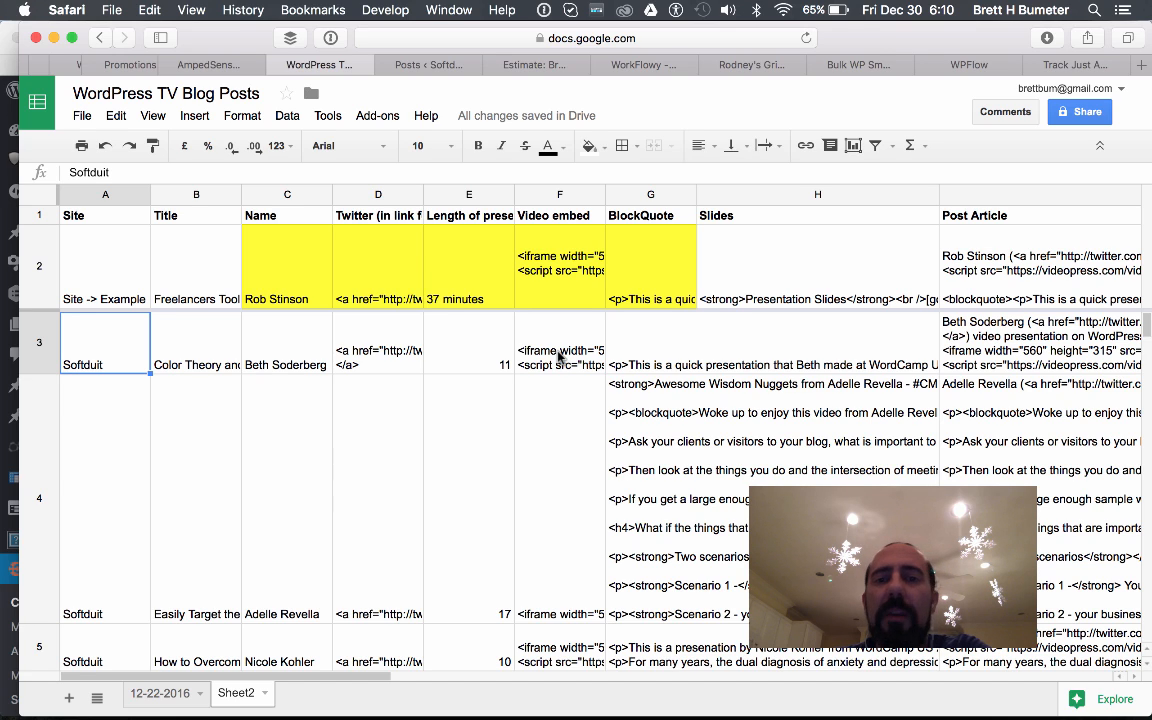
{"action": "right_click", "coordinate": [254, 699]}
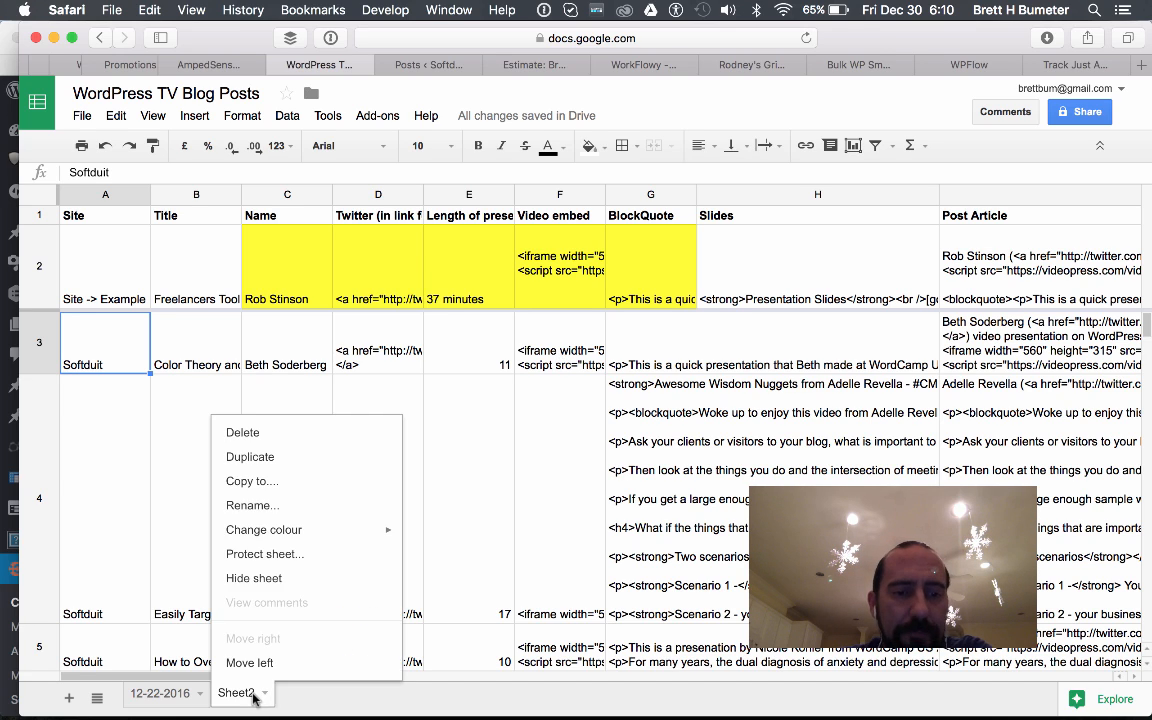
{"action": "left_click", "coordinate": [287, 483]}
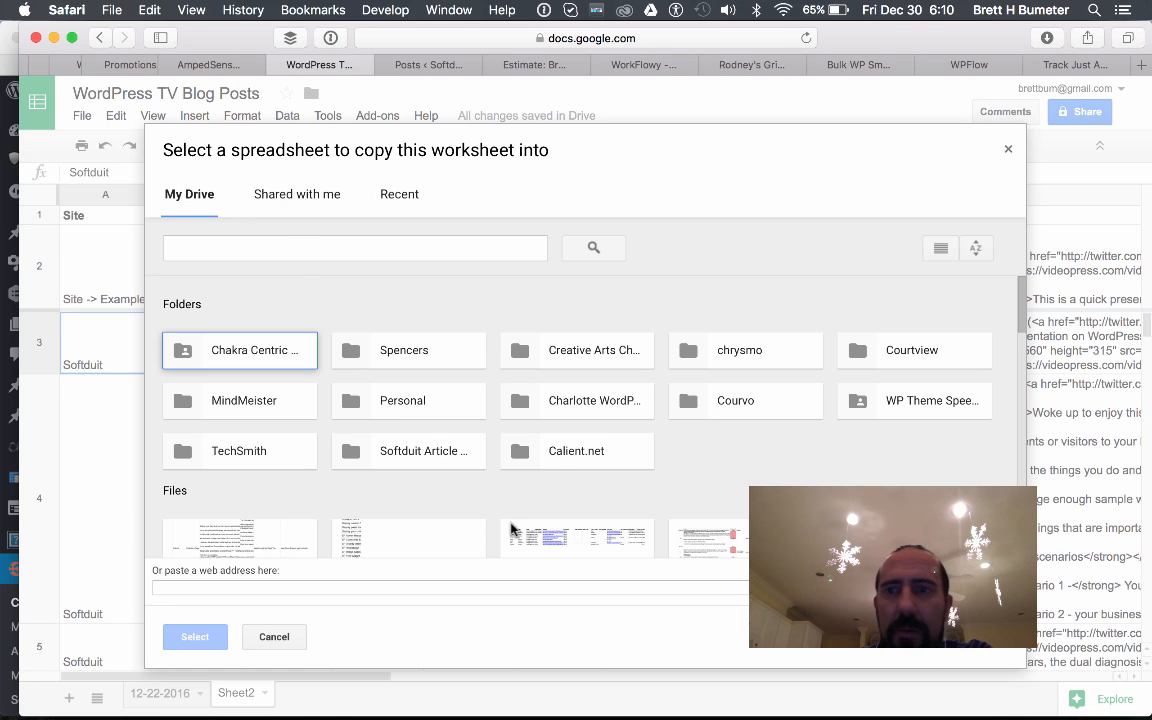
{"action": "left_click", "coordinate": [293, 638]}
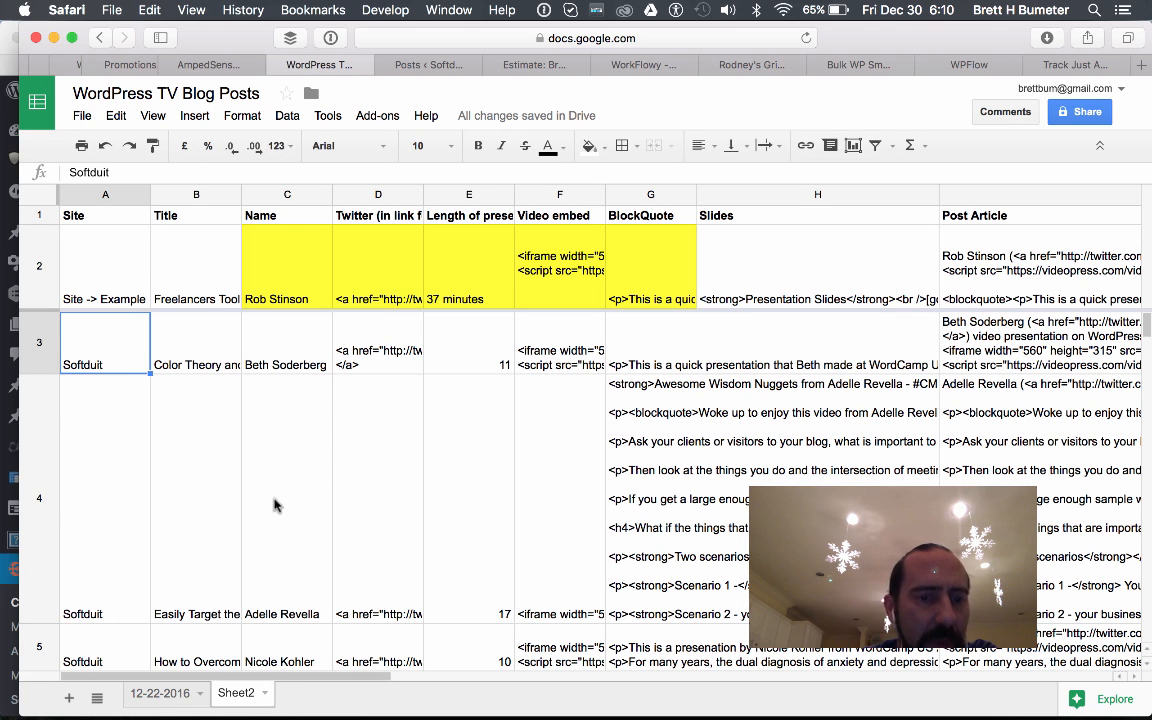
Duplicate Sheet2 within the spreadsheet and delete the example row, row 2, from the copy.
{"action": "left_click", "coordinate": [265, 695]}
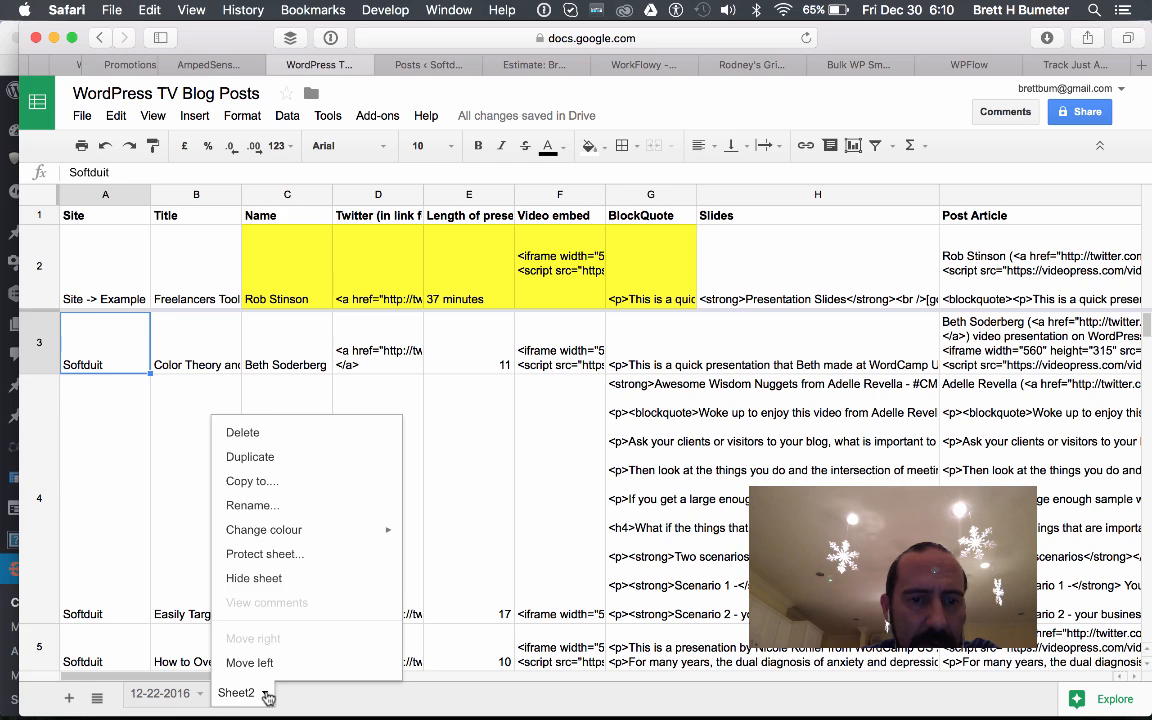
{"action": "left_click", "coordinate": [273, 459]}
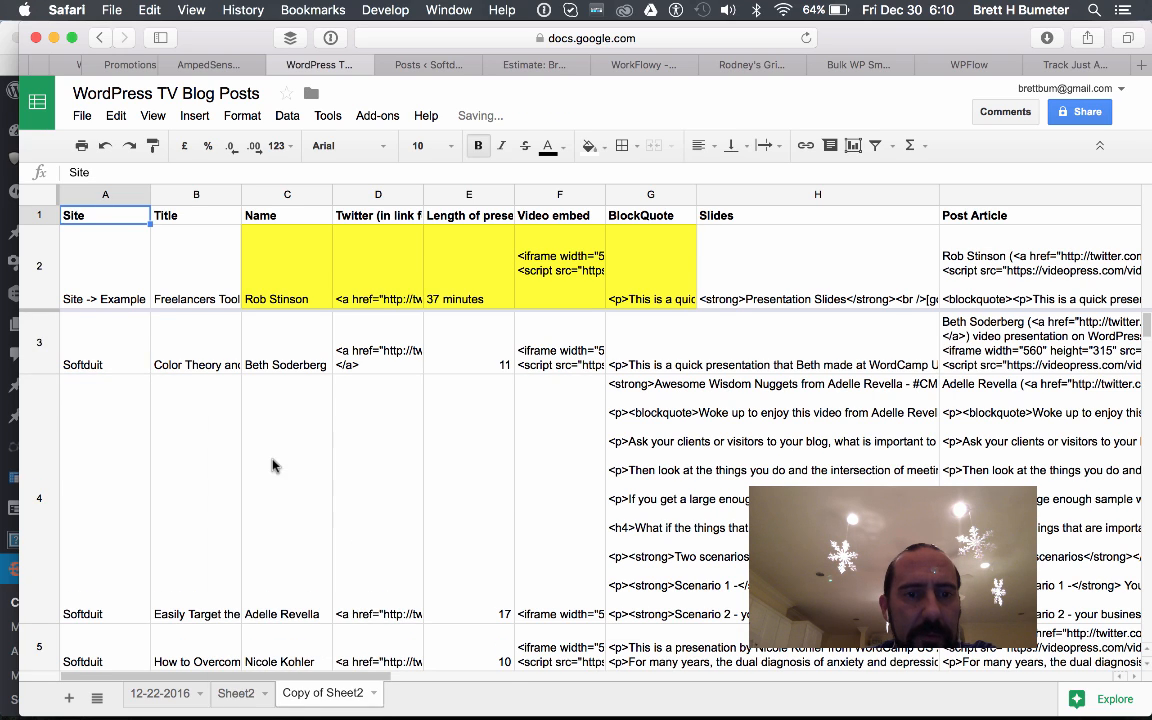
{"action": "left_click", "coordinate": [43, 286]}
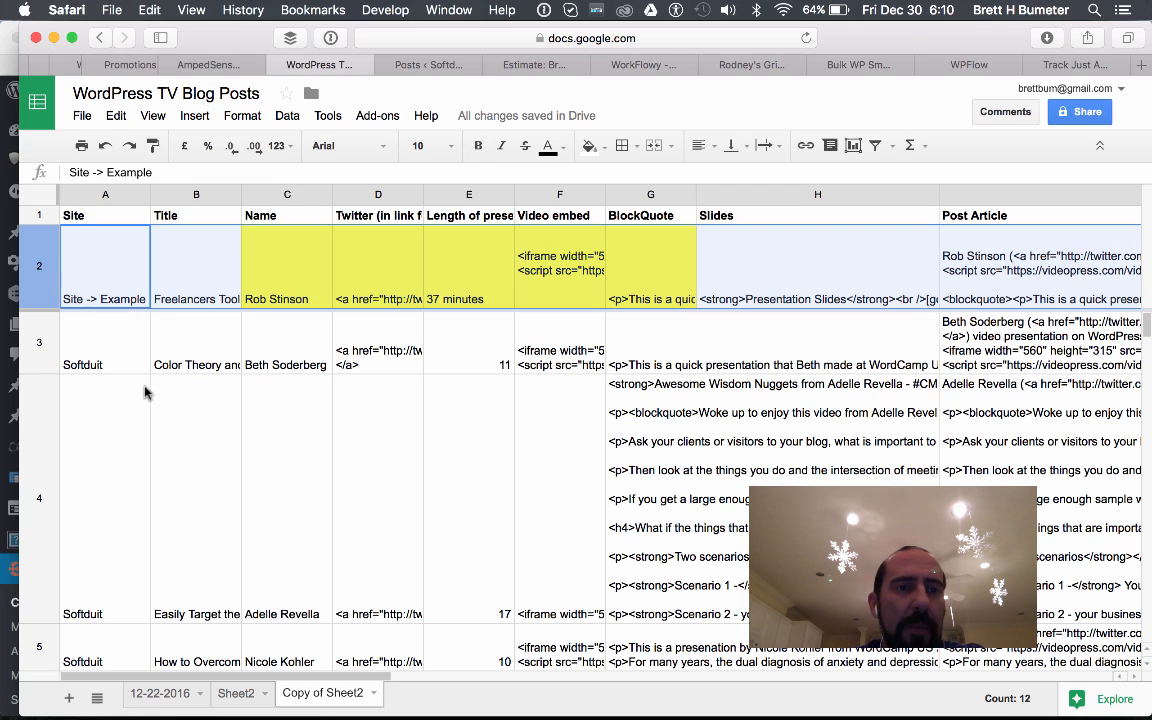
{"action": "right_click", "coordinate": [44, 261]}
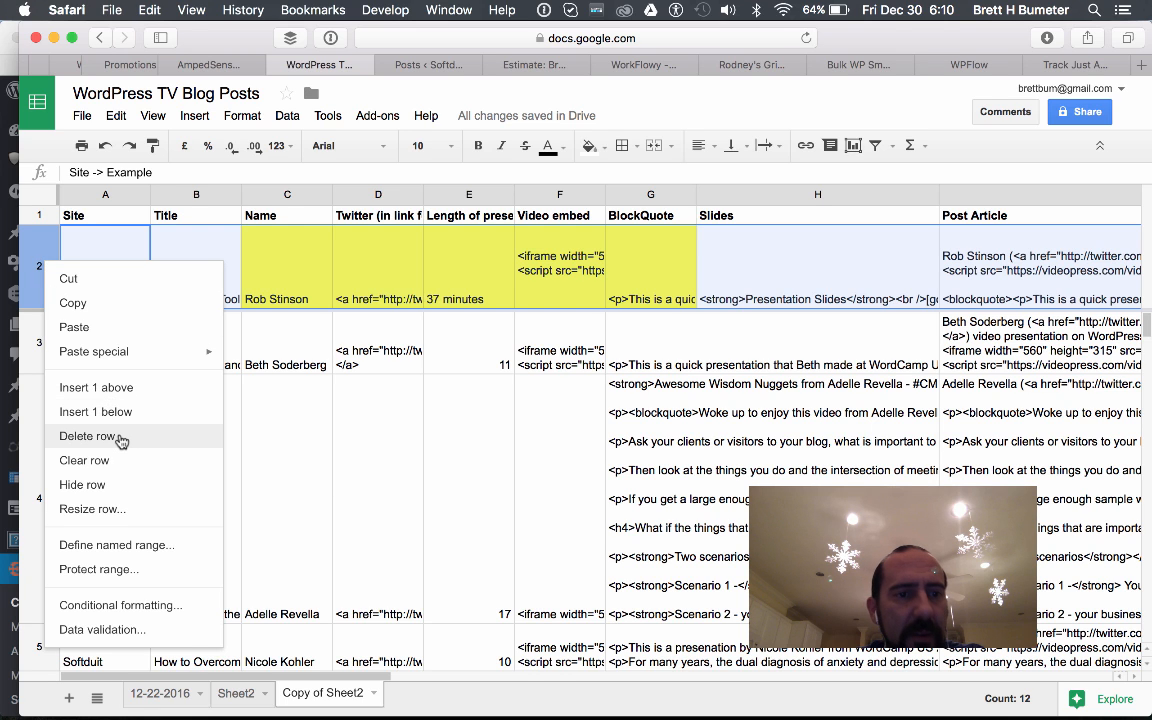
{"action": "left_click", "coordinate": [88, 436]}
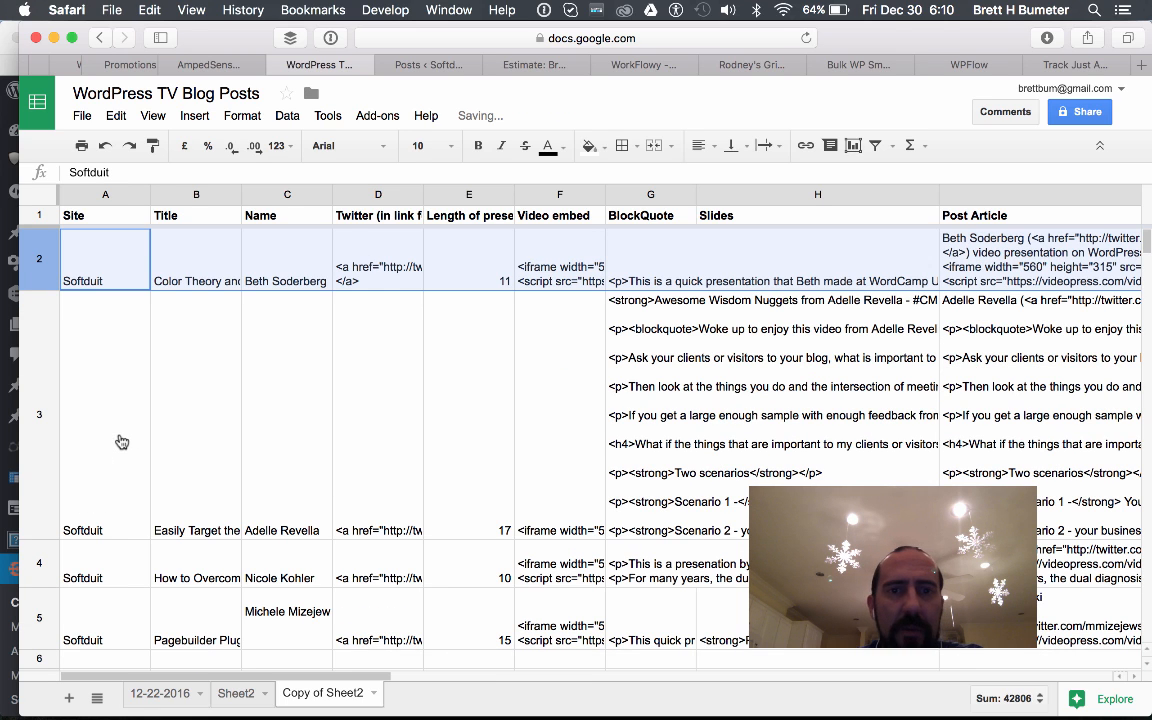
Check the Title column of the duplicated sheet from the first post down to the first empty row and back to the header.
{"action": "left_click", "coordinate": [226, 270]}
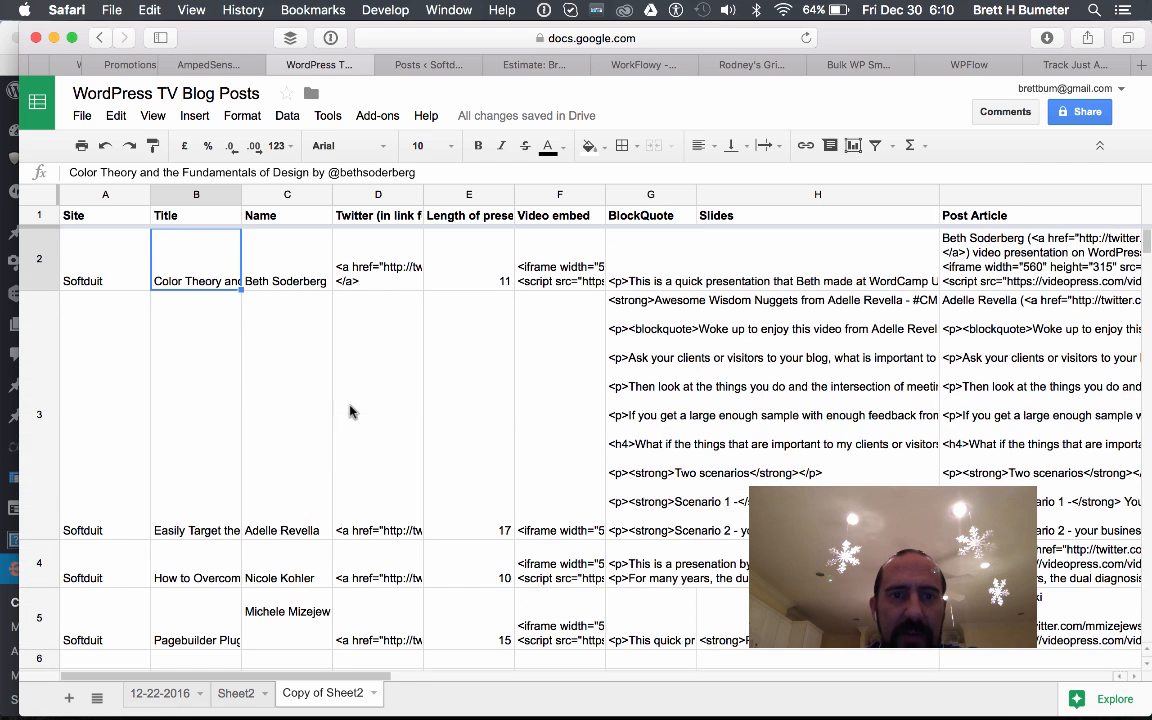
{"action": "key", "text": "Down"}
{"action": "key", "text": "Down"}
{"action": "key", "text": "Down"}
{"action": "key", "text": "Down"}
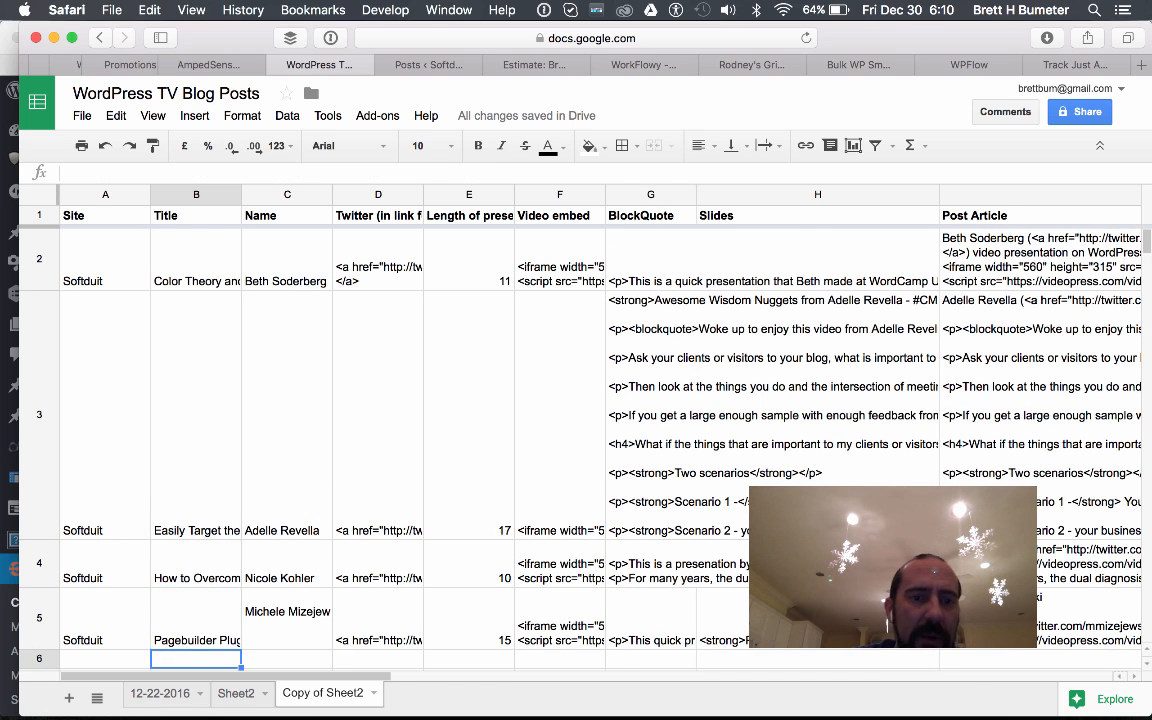
{"action": "key", "text": "Up"}
{"action": "key", "text": "Up"}
{"action": "key", "text": "Up"}
{"action": "key", "text": "Up"}
{"action": "key", "text": "Up"}
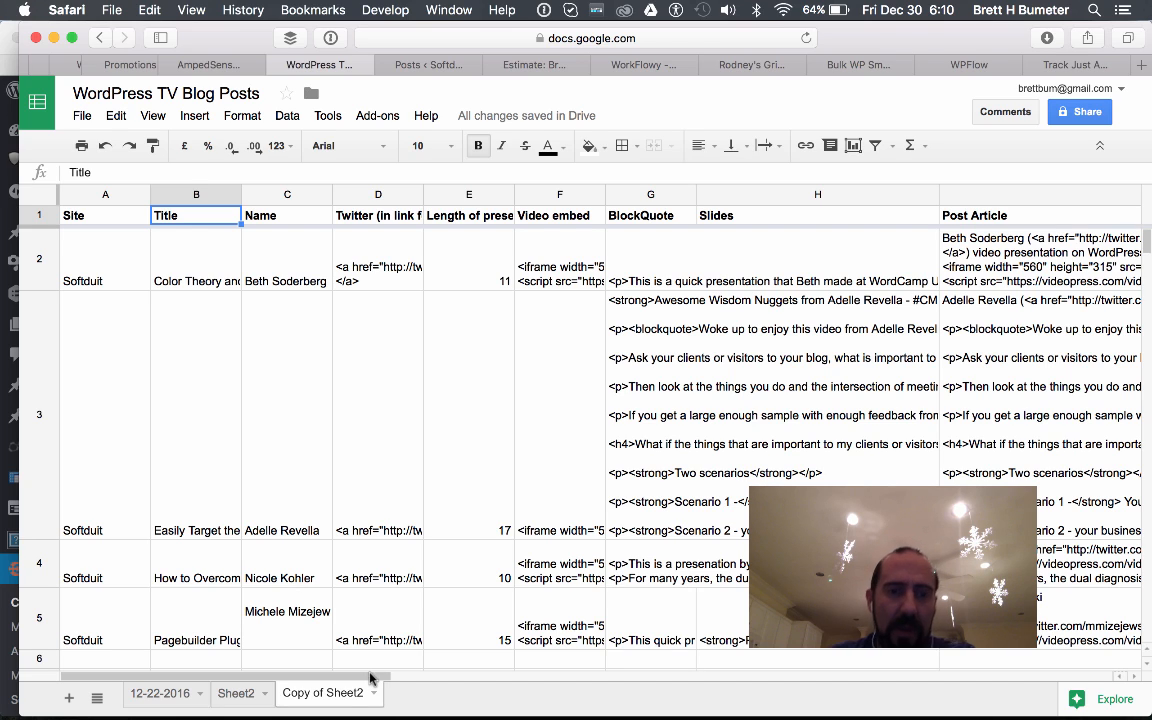
Rename the duplicated sheet as "12-30-2016 upload".
{"action": "right_click", "coordinate": [346, 694]}
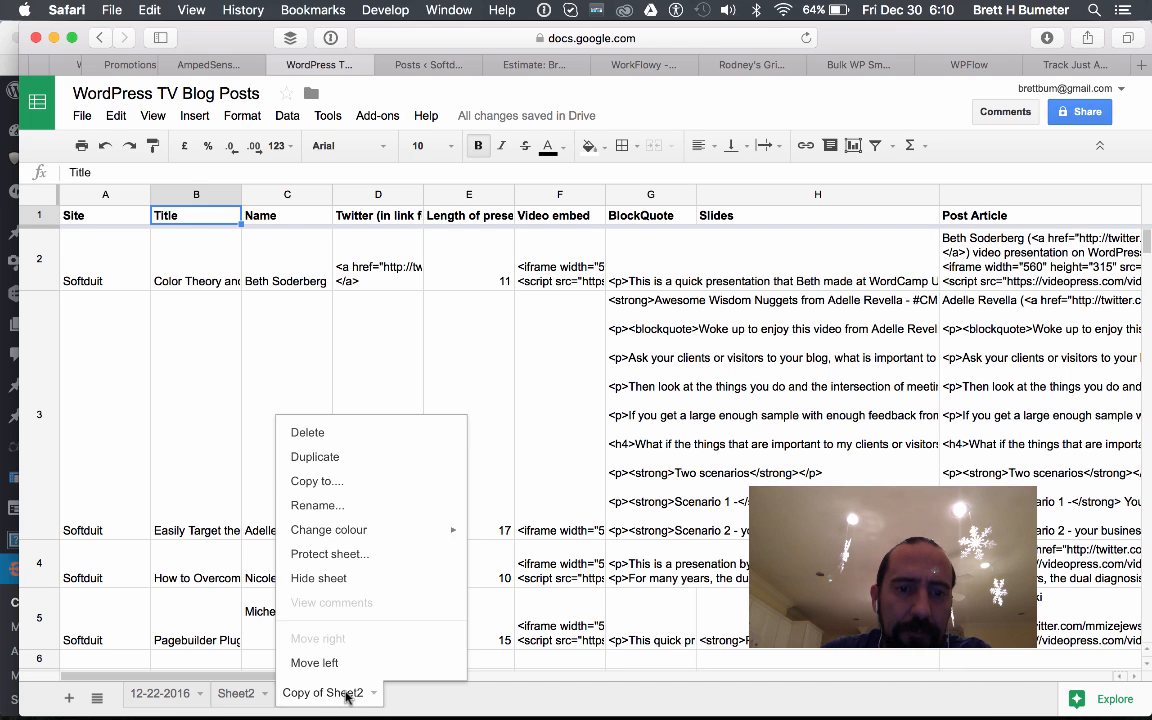
{"action": "left_click", "coordinate": [342, 505]}
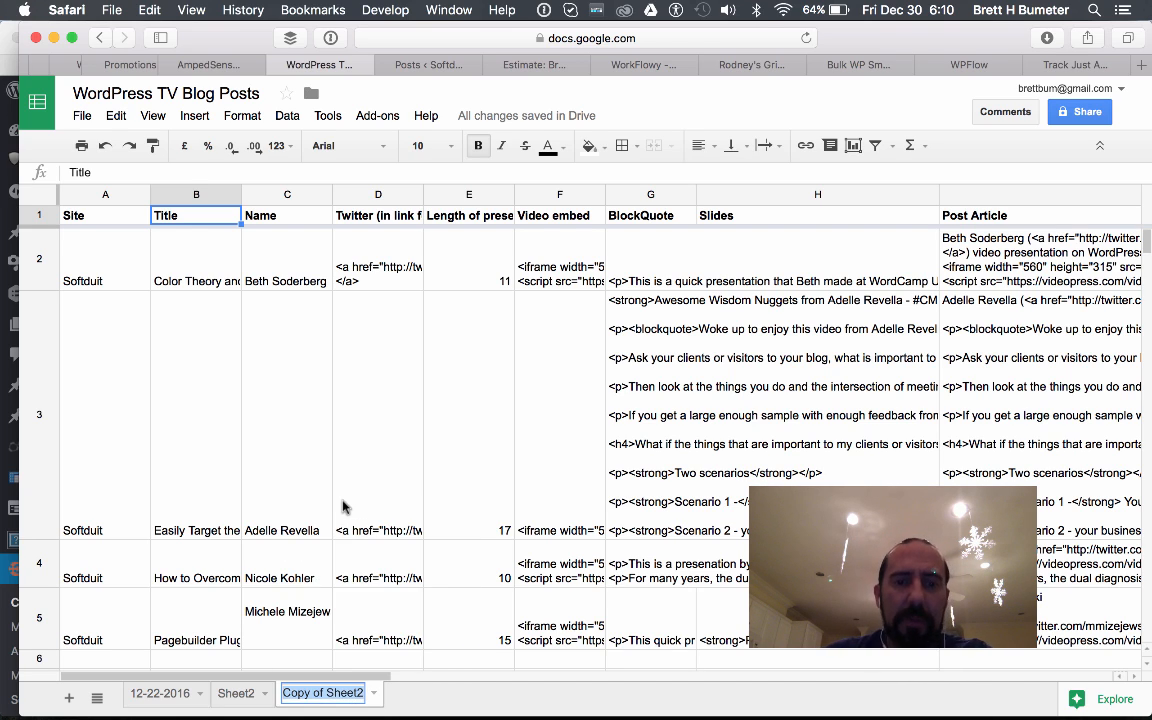
{"action": "type", "text": "12"}
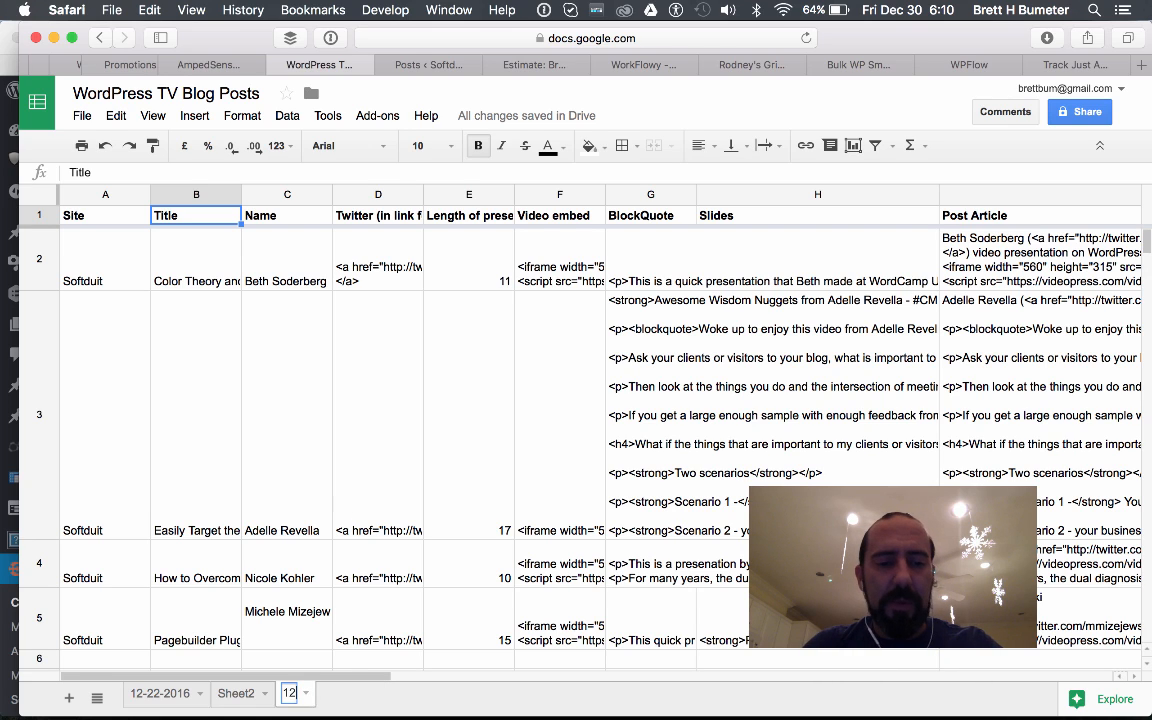
{"action": "type", "text": "-30-"}
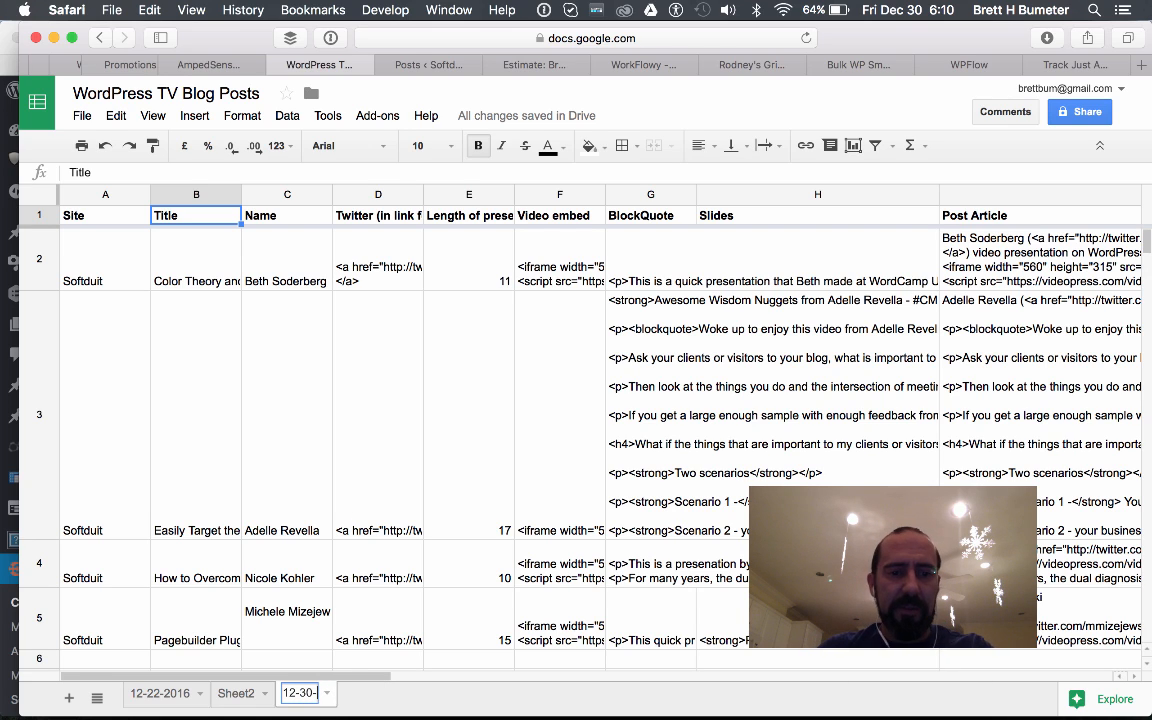
{"action": "type", "text": "2016"}
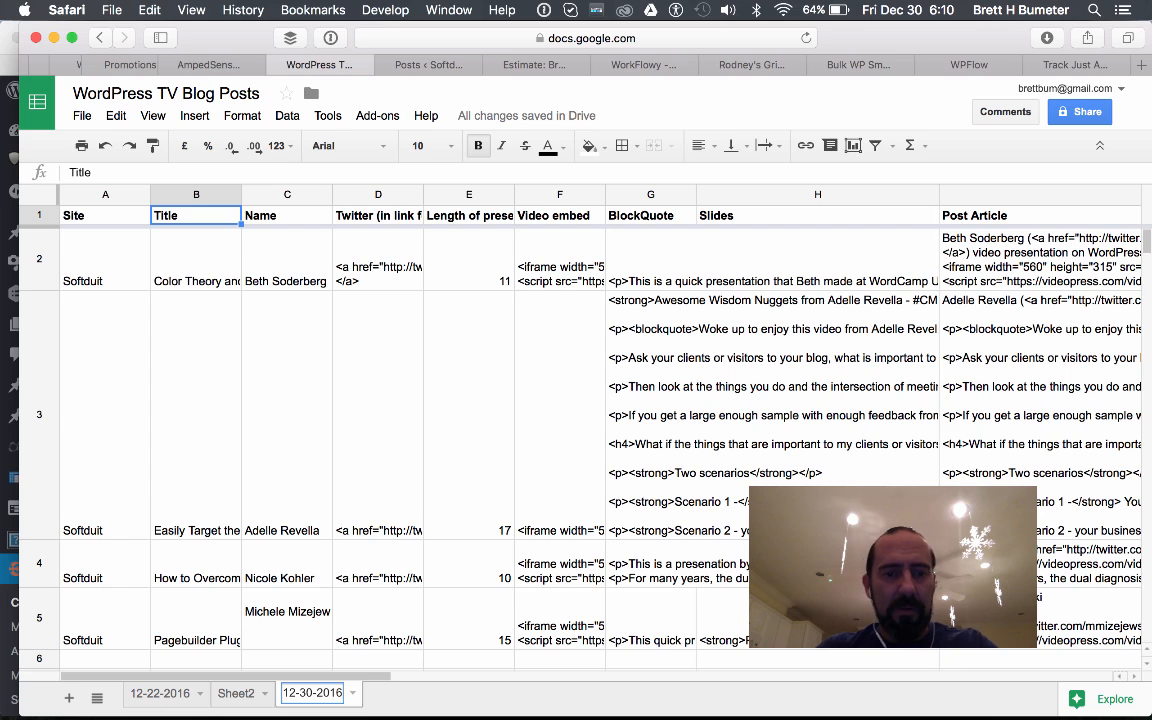
{"action": "type", "text": " up"}
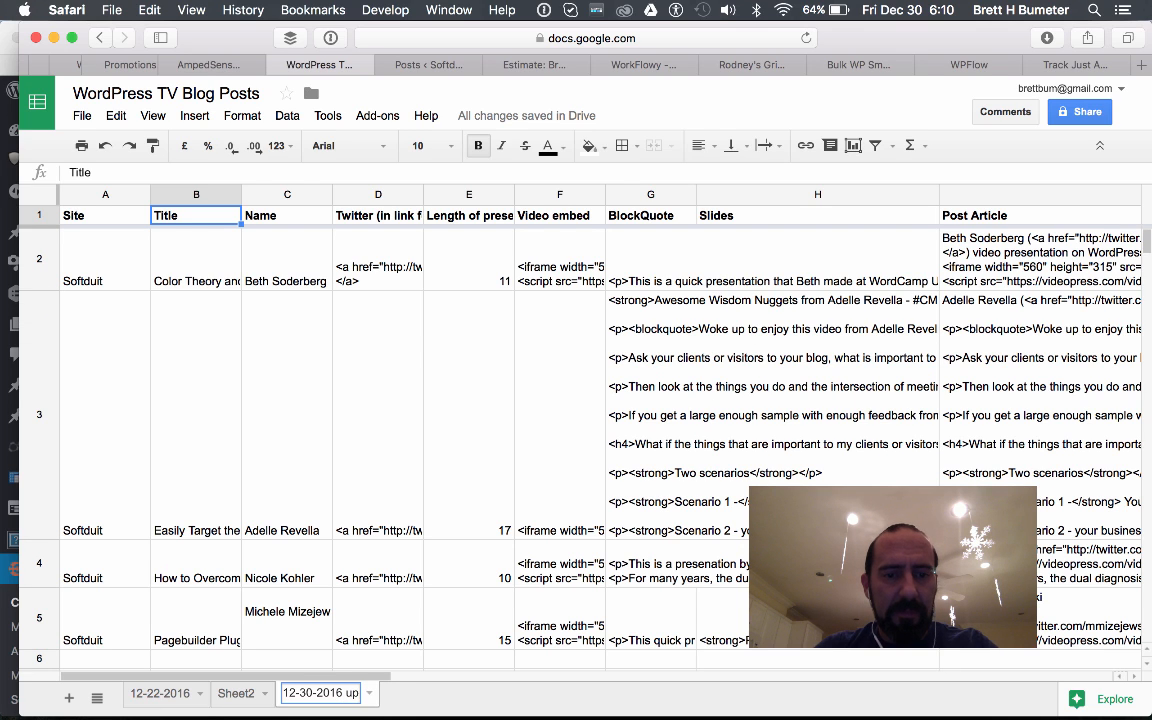
{"action": "type", "text": "load"}
{"action": "key", "text": "Return"}
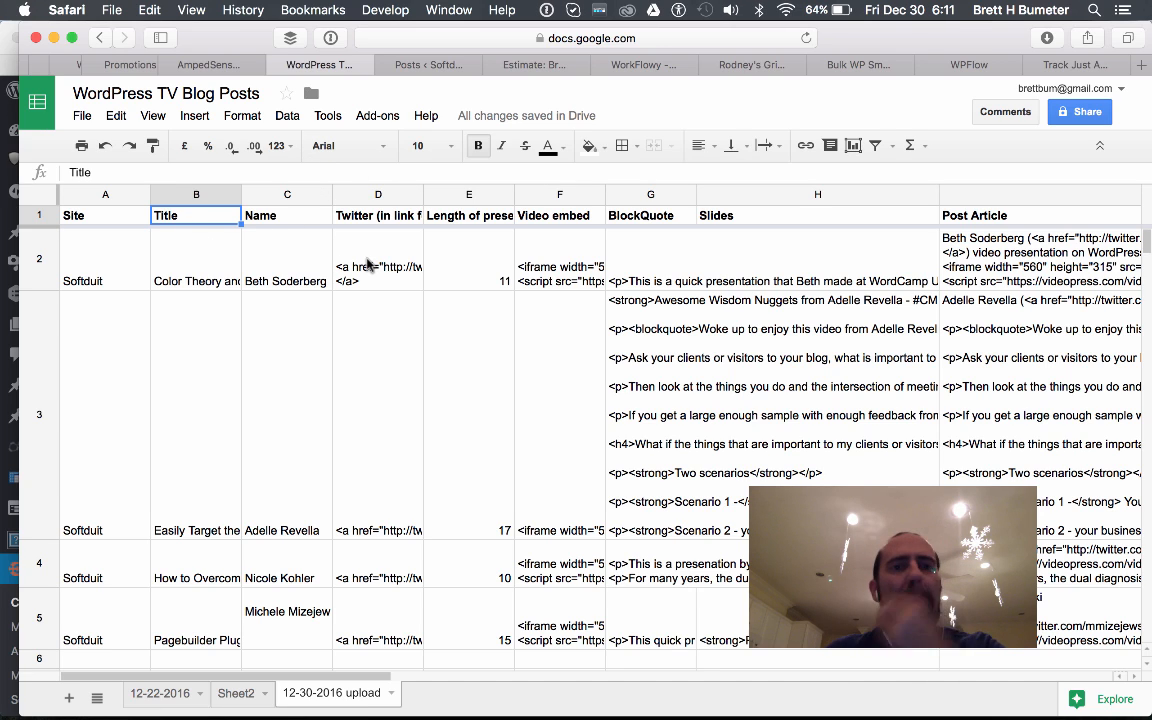
{"action": "left_click", "coordinate": [81, 117]}
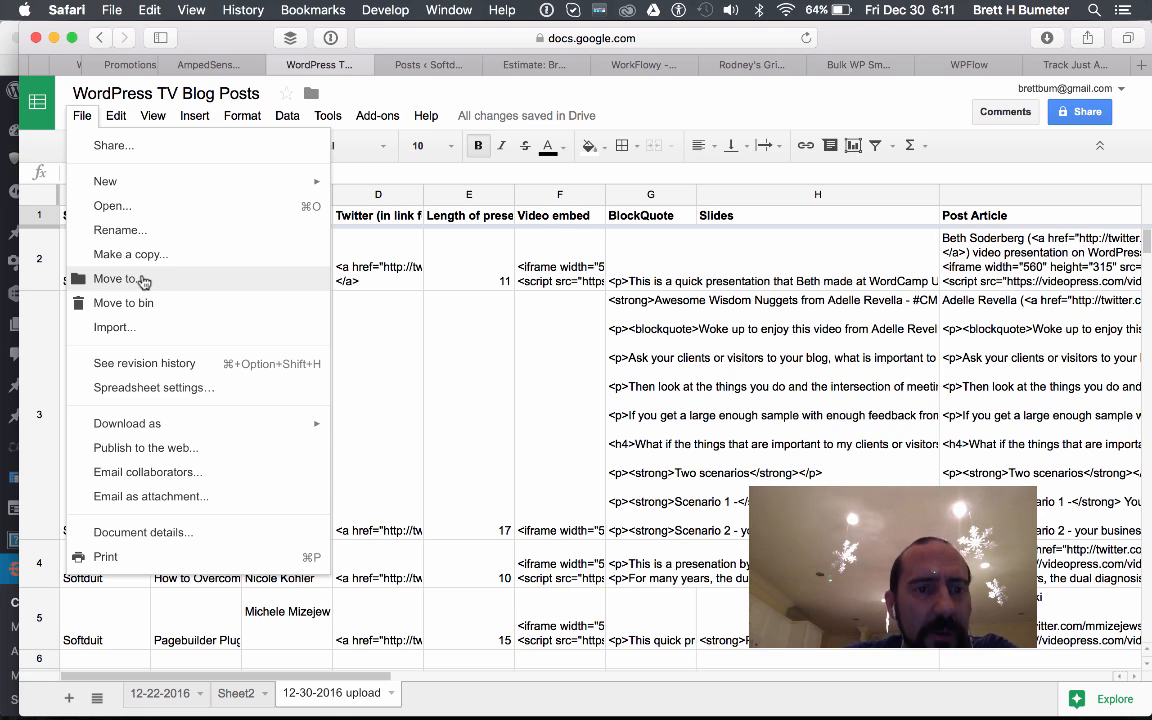
{"action": "mouse_move", "coordinate": [470, 716]}
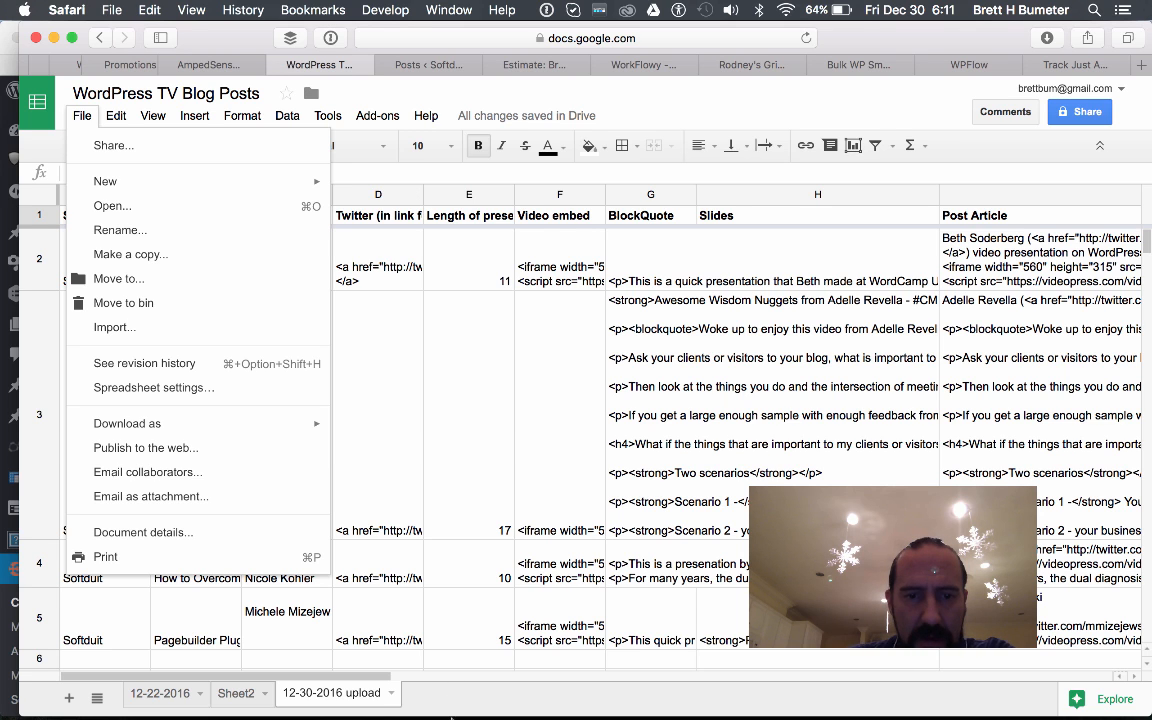
{"action": "right_click", "coordinate": [433, 697]}
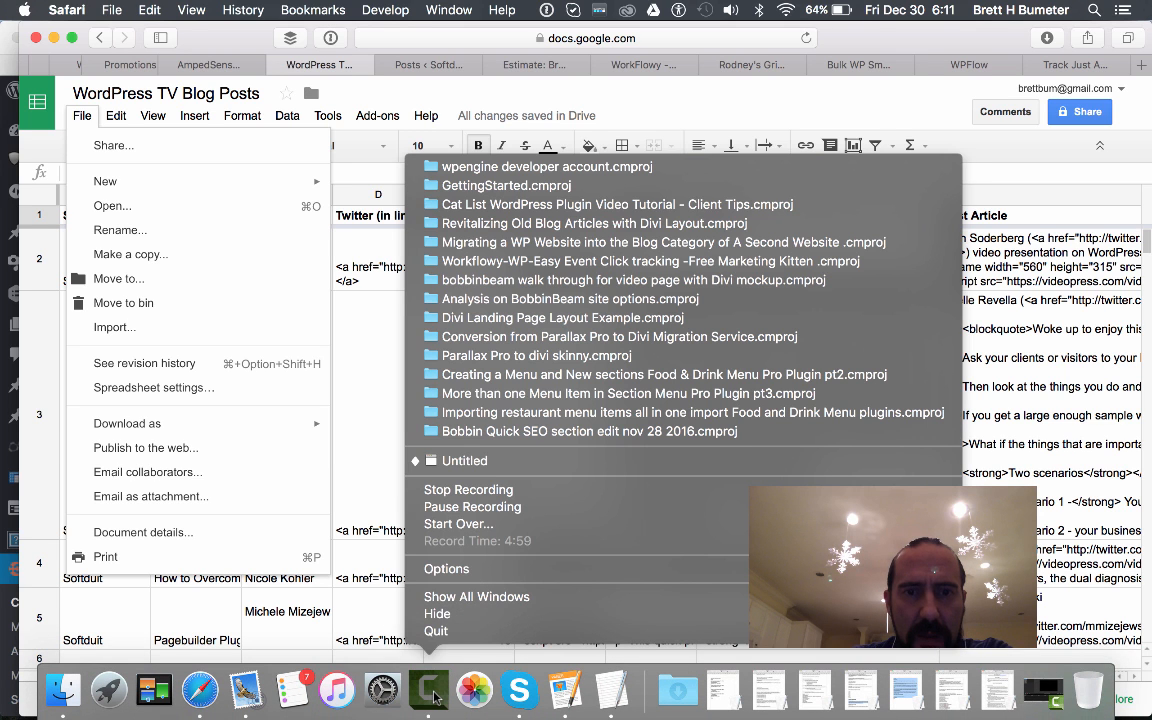
{"action": "left_click", "coordinate": [472, 506]}
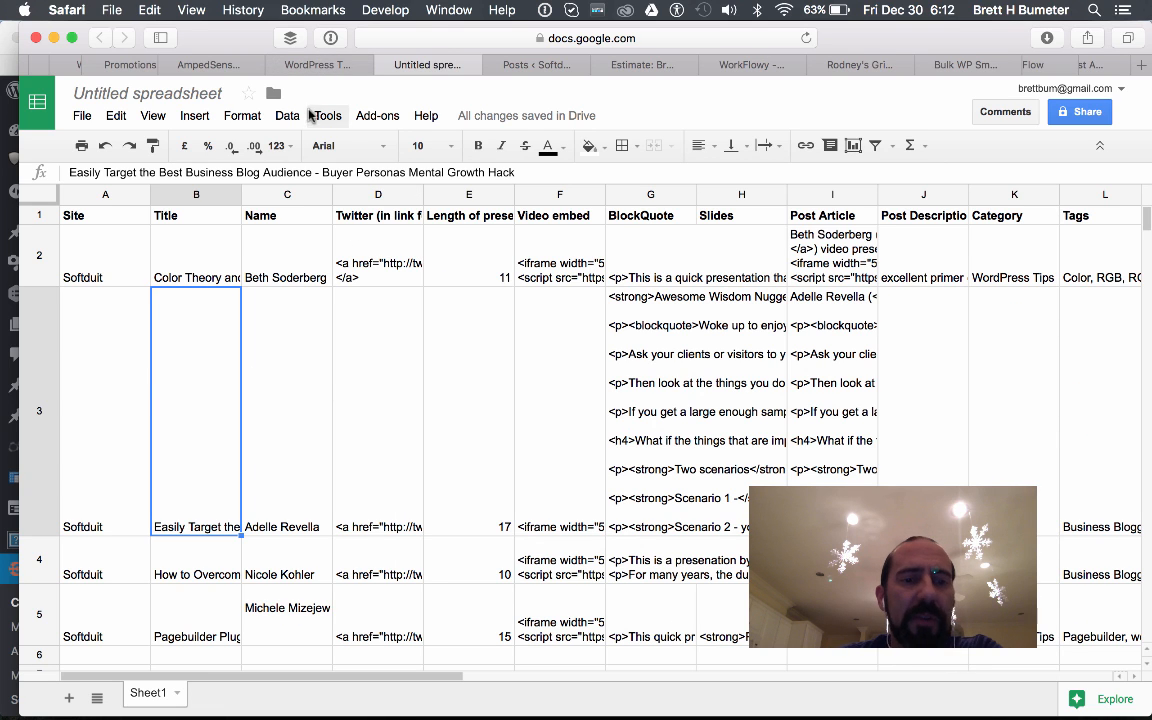
Look over the post rows in the untitled spreadsheet and download its current sheet as comma-separated values (.csv).
{"action": "left_click", "coordinate": [318, 65]}
{"action": "left_click", "coordinate": [390, 63]}
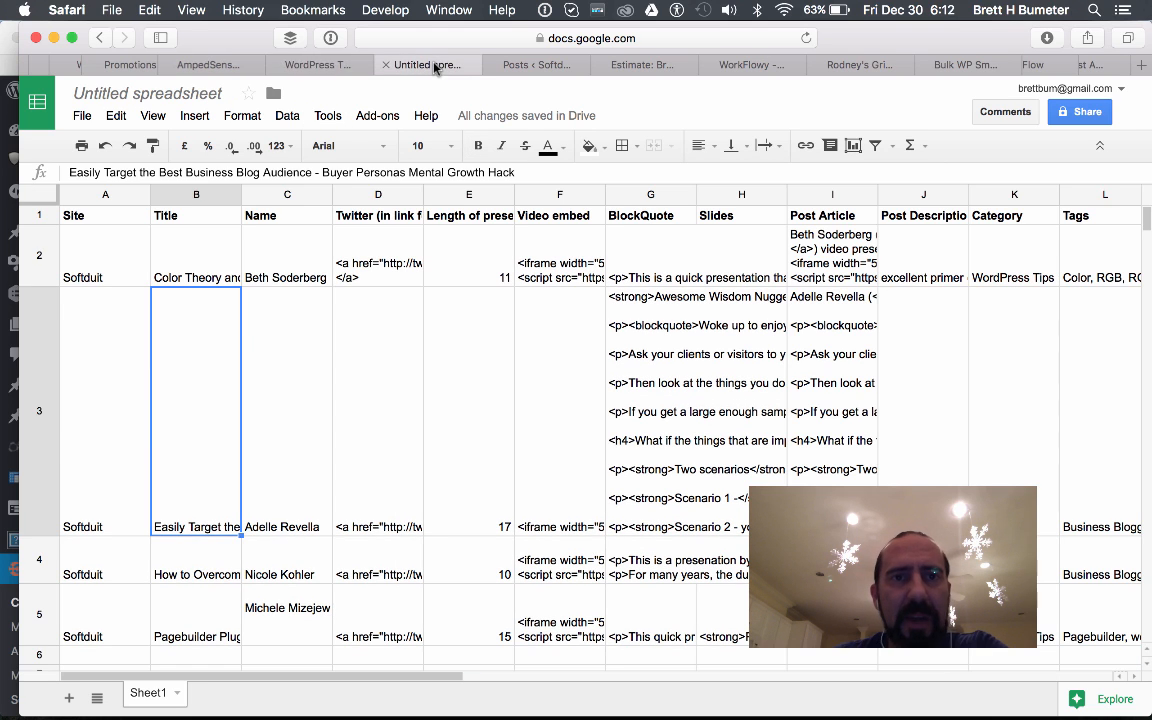
{"action": "left_click", "coordinate": [200, 280]}
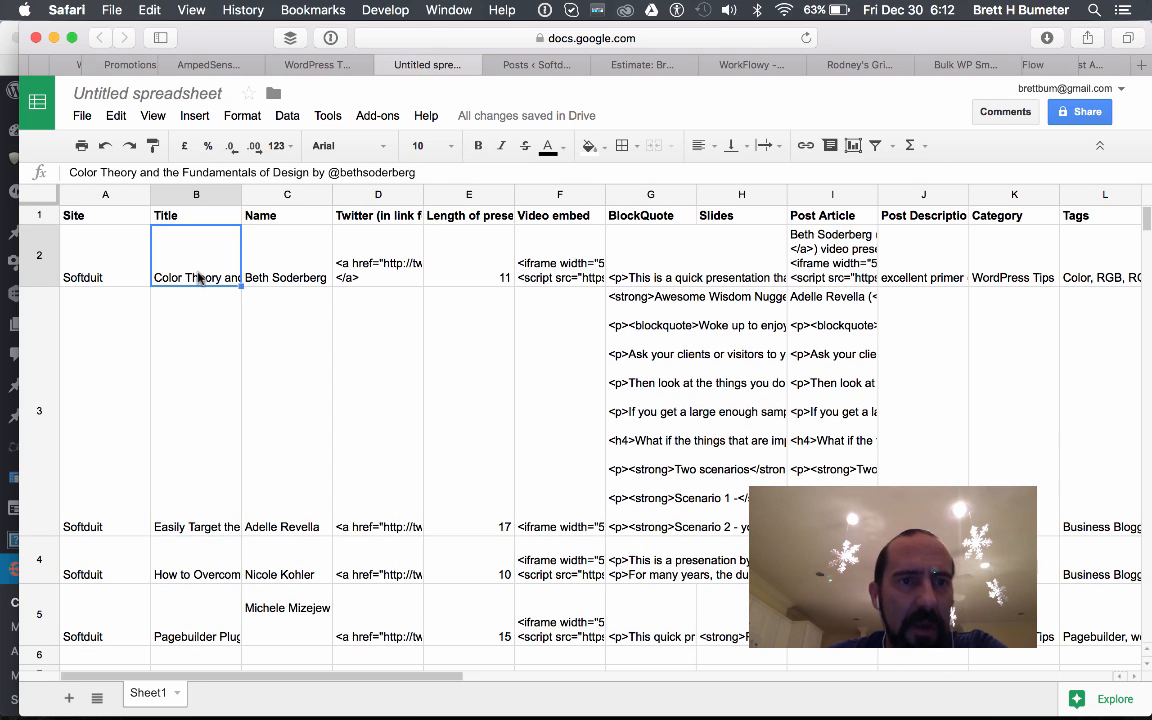
{"action": "left_click", "coordinate": [79, 241]}
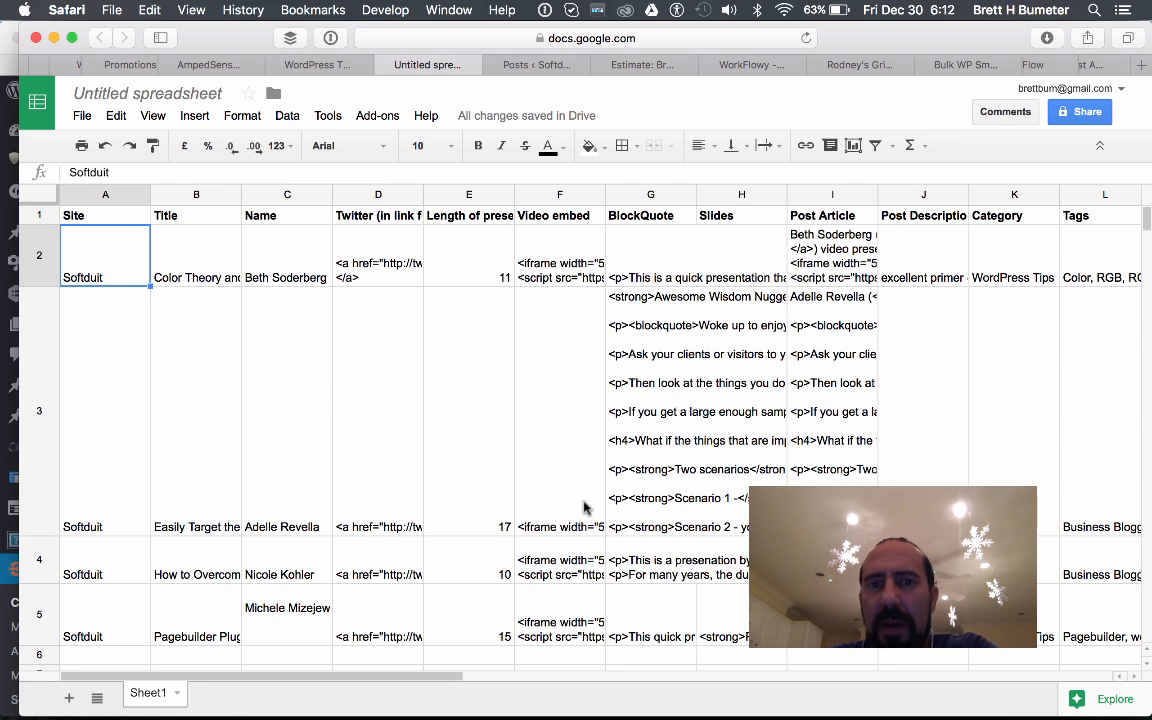
{"action": "scroll", "coordinate": [586, 507], "scroll_direction": "right", "scroll_amount": 10}
{"action": "scroll", "coordinate": [586, 507], "scroll_direction": "left", "scroll_amount": 10}
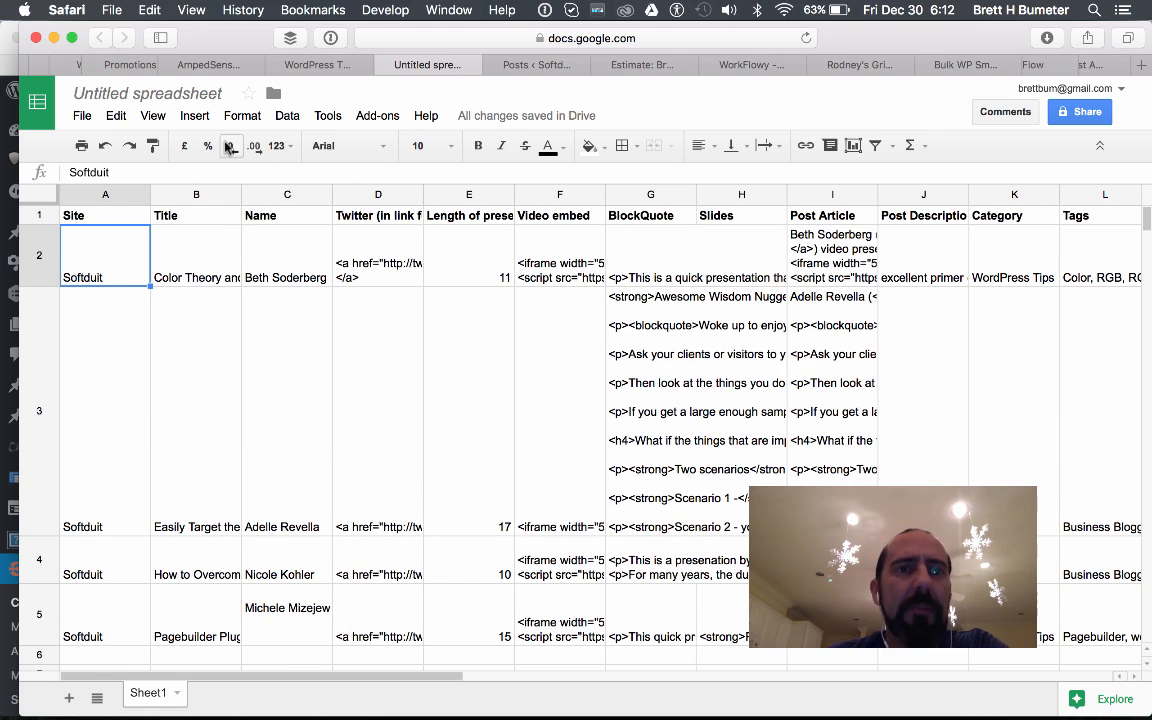
{"action": "left_click", "coordinate": [82, 117]}
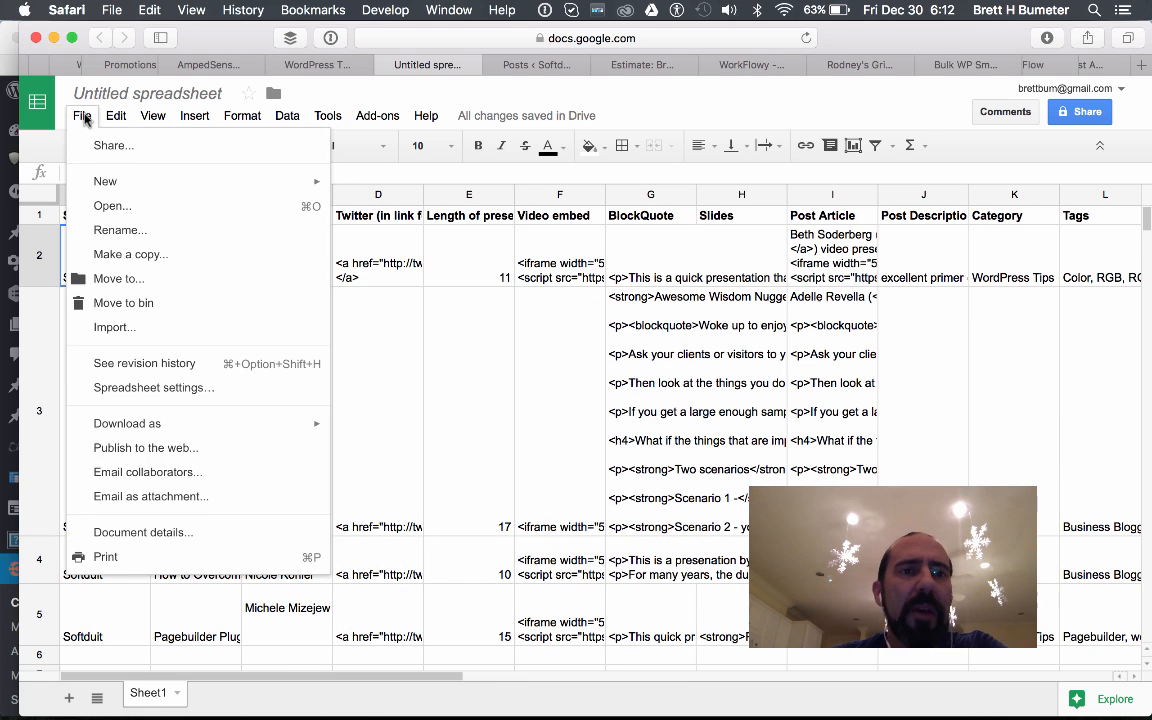
{"action": "mouse_move", "coordinate": [197, 428]}
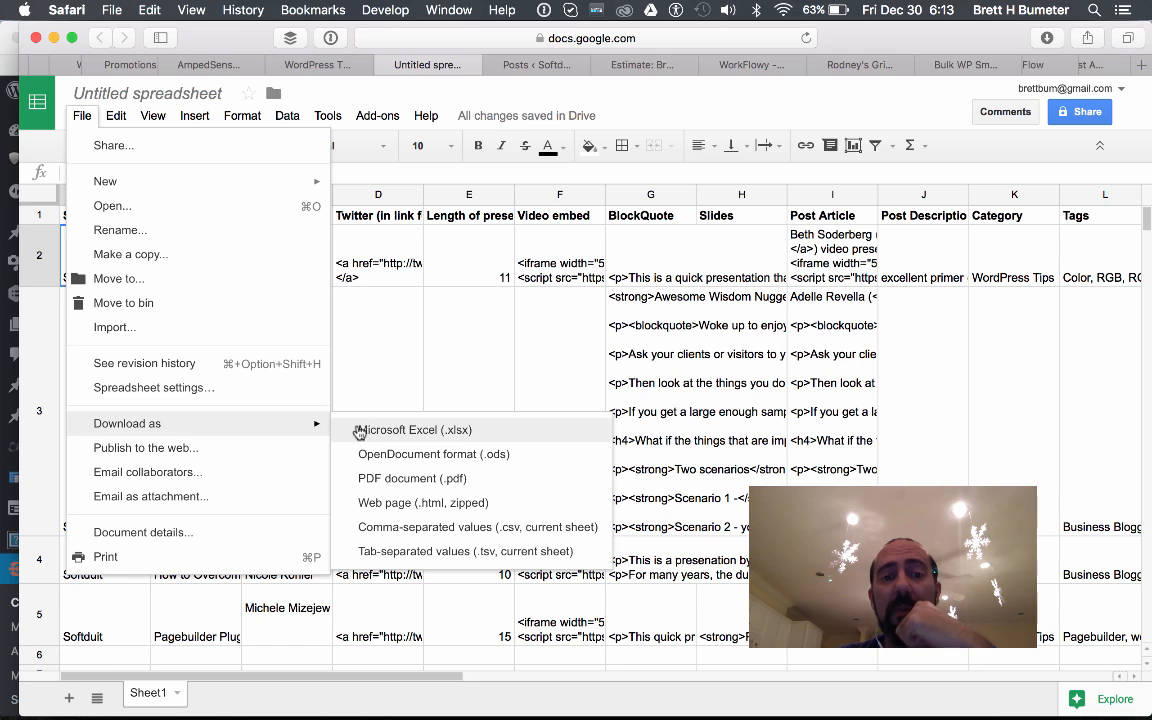
{"action": "left_click", "coordinate": [485, 530]}
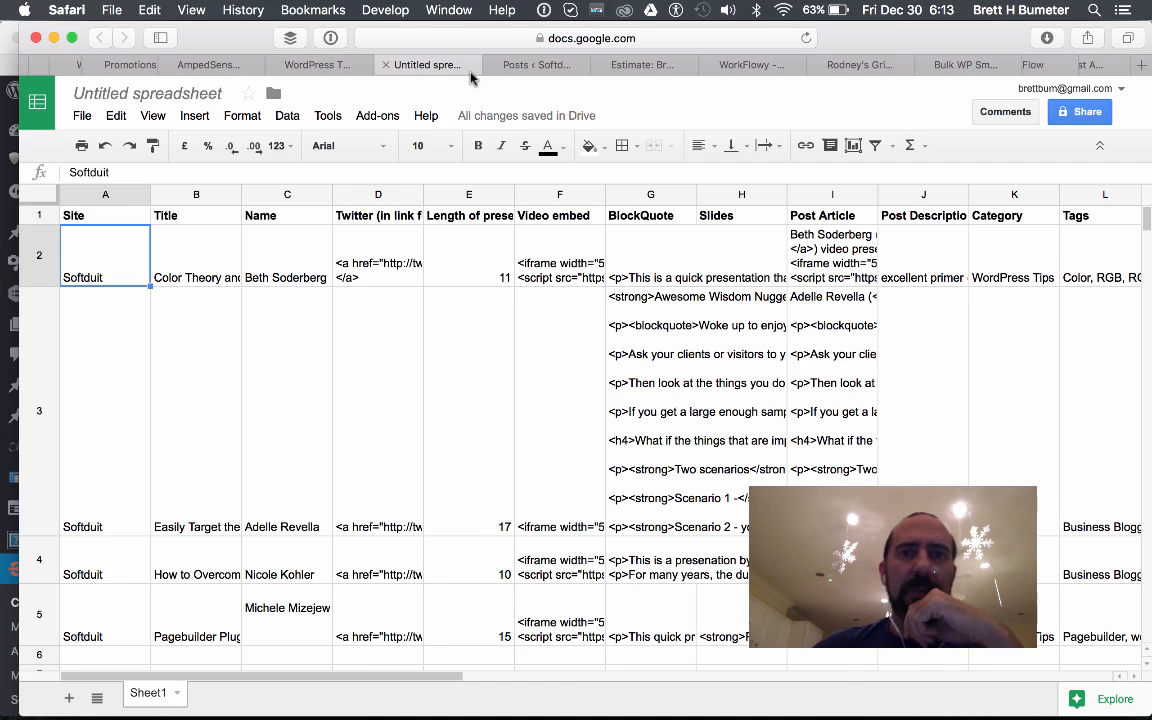
Switch to the Softduit WordPress admin and start a new import with All Import.
{"action": "left_click", "coordinate": [532, 64]}
{"action": "mouse_move", "coordinate": [160, 568]}
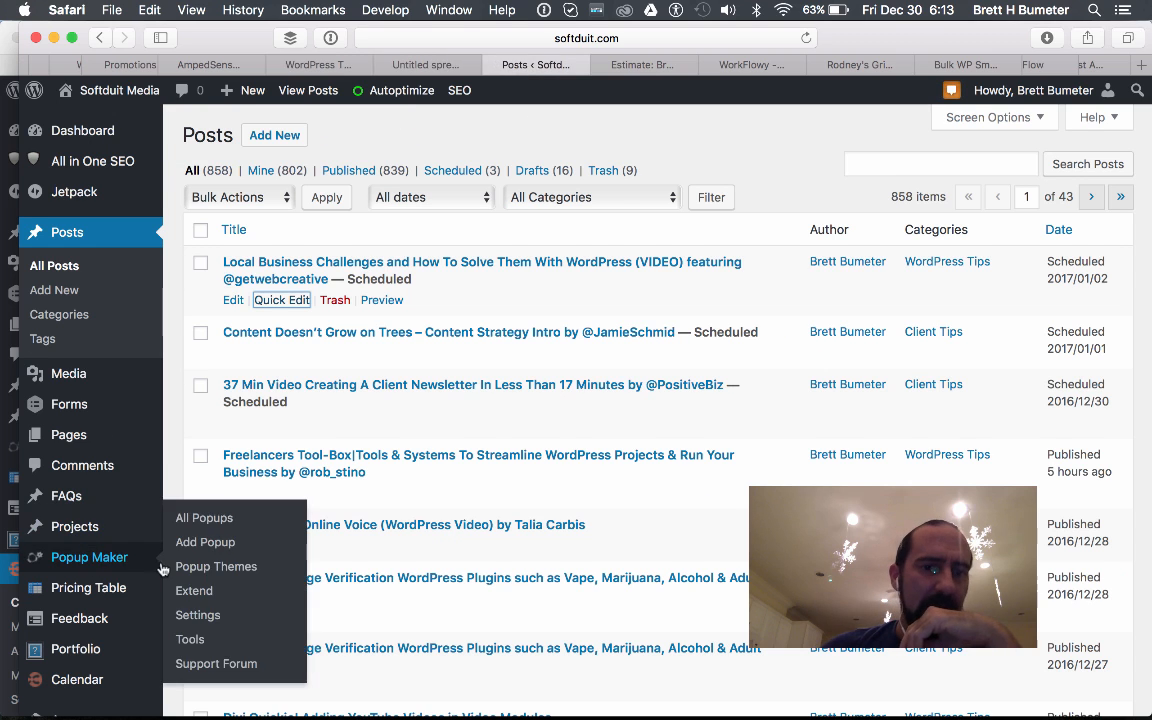
{"action": "scroll", "coordinate": [175, 406], "scroll_direction": "down", "scroll_amount": 15}
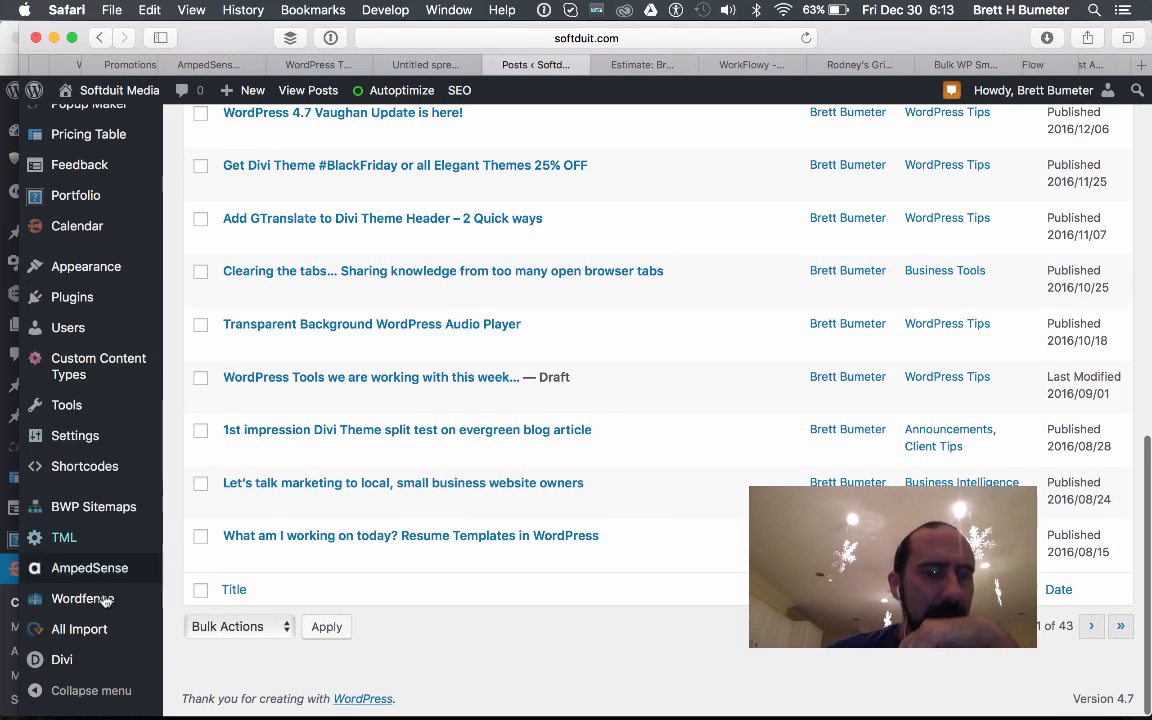
{"action": "mouse_move", "coordinate": [99, 636]}
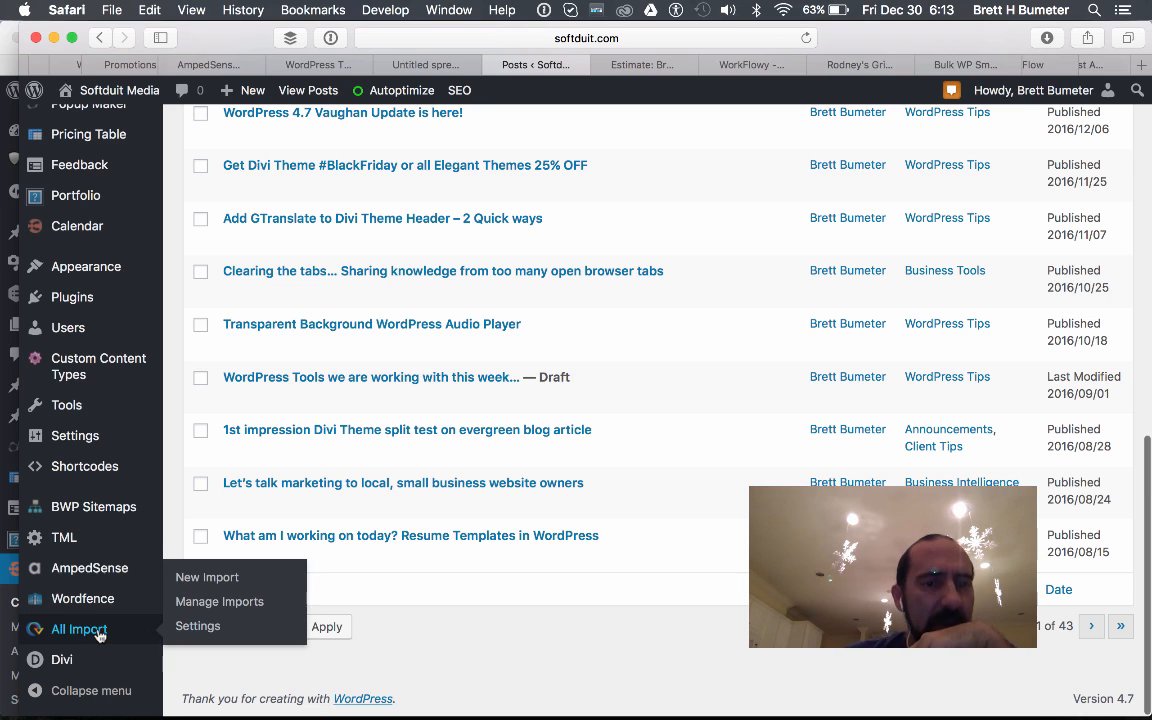
{"action": "left_click", "coordinate": [203, 582]}
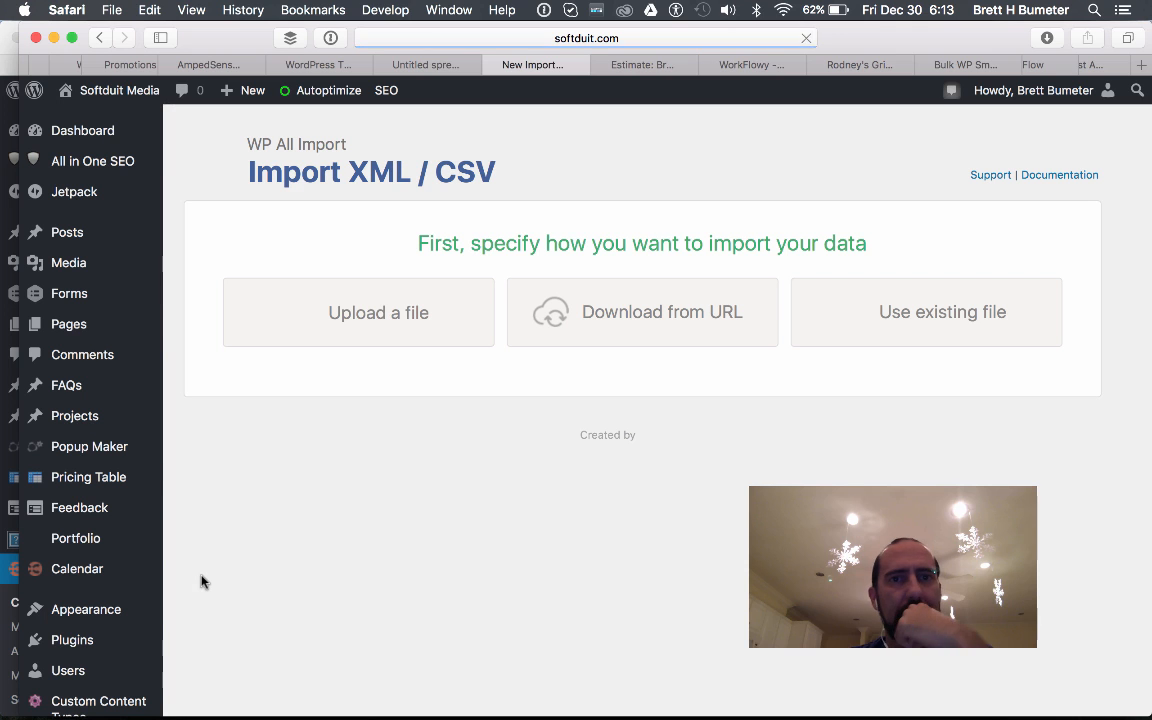
Upload "Untitled spreadsheet - Sheet1-2.csv" from the Downloads folder as the import file.
{"action": "left_click", "coordinate": [386, 319]}
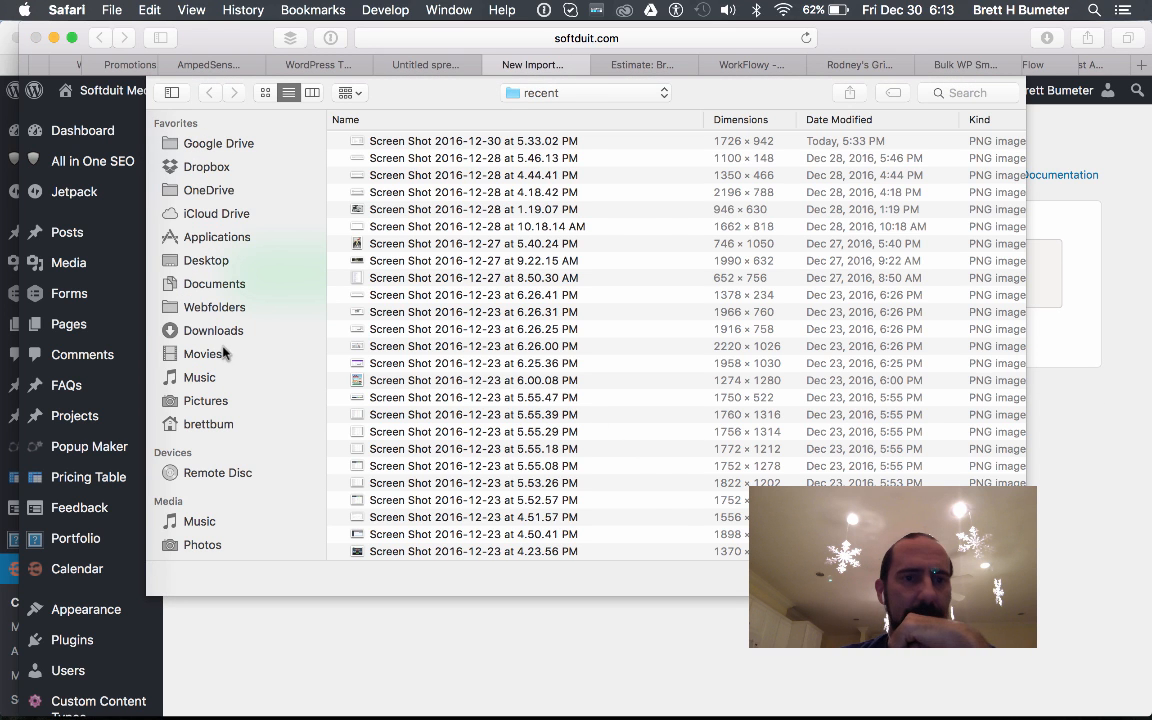
{"action": "left_click", "coordinate": [213, 332]}
{"action": "left_click", "coordinate": [378, 140]}
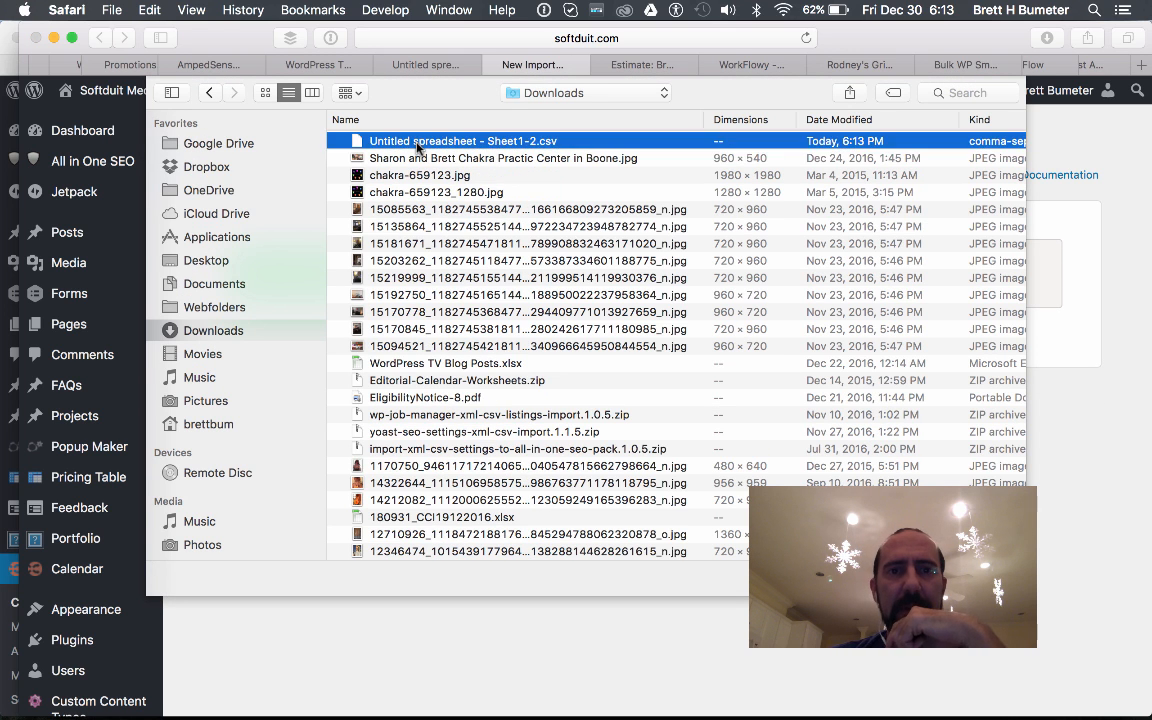
{"action": "key", "text": "Return"}
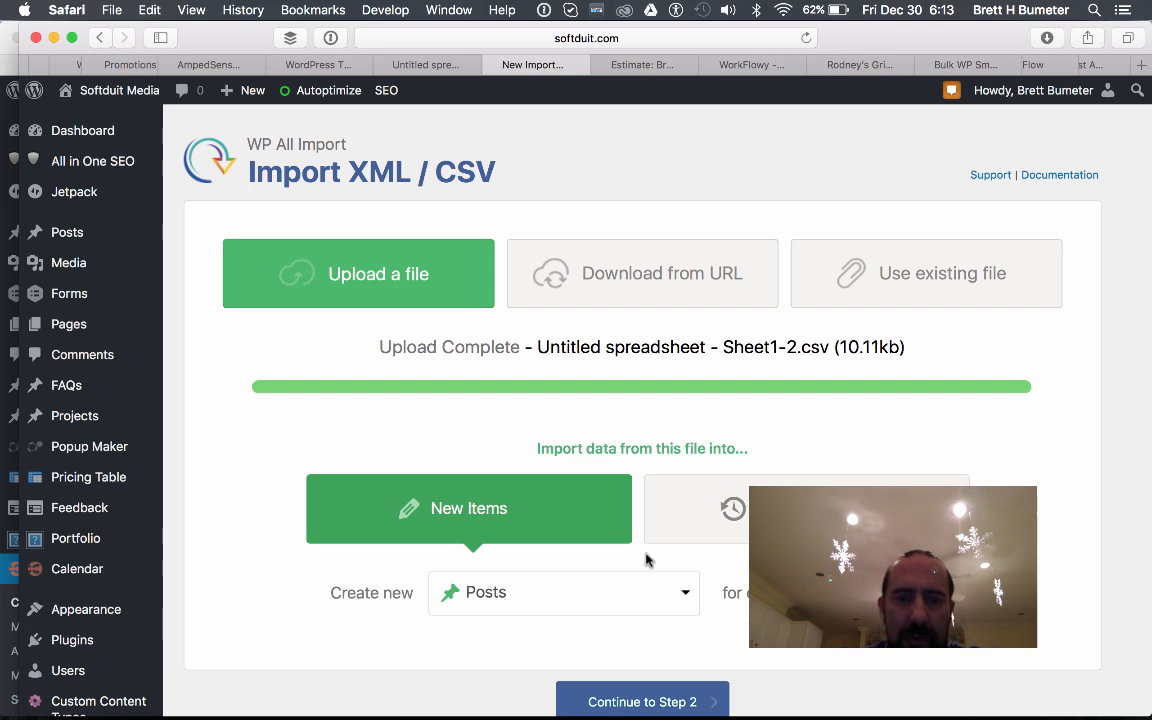
Set the import to create new Posts for each record in the data file and proceed to step 2.
{"action": "scroll", "coordinate": [640, 545], "scroll_direction": "down", "scroll_amount": 3}
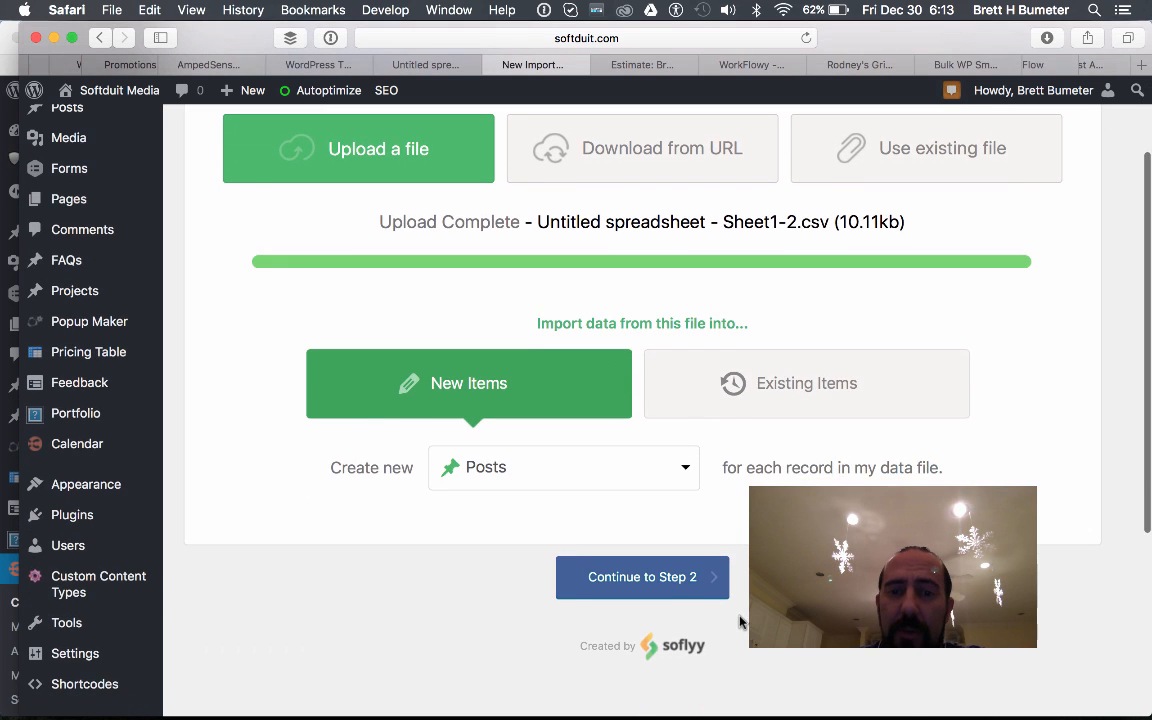
{"action": "left_click", "coordinate": [686, 470]}
{"action": "scroll", "coordinate": [640, 400], "scroll_direction": "down", "scroll_amount": 6}
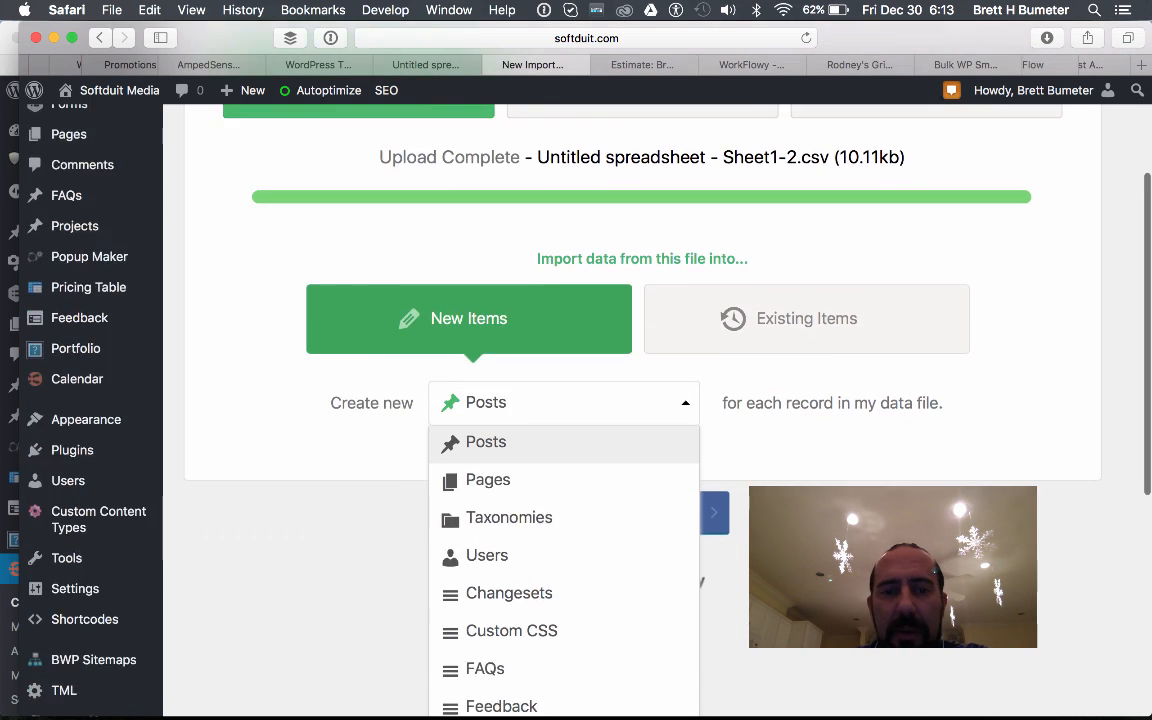
{"action": "scroll", "coordinate": [789, 455], "scroll_direction": "up", "scroll_amount": 3}
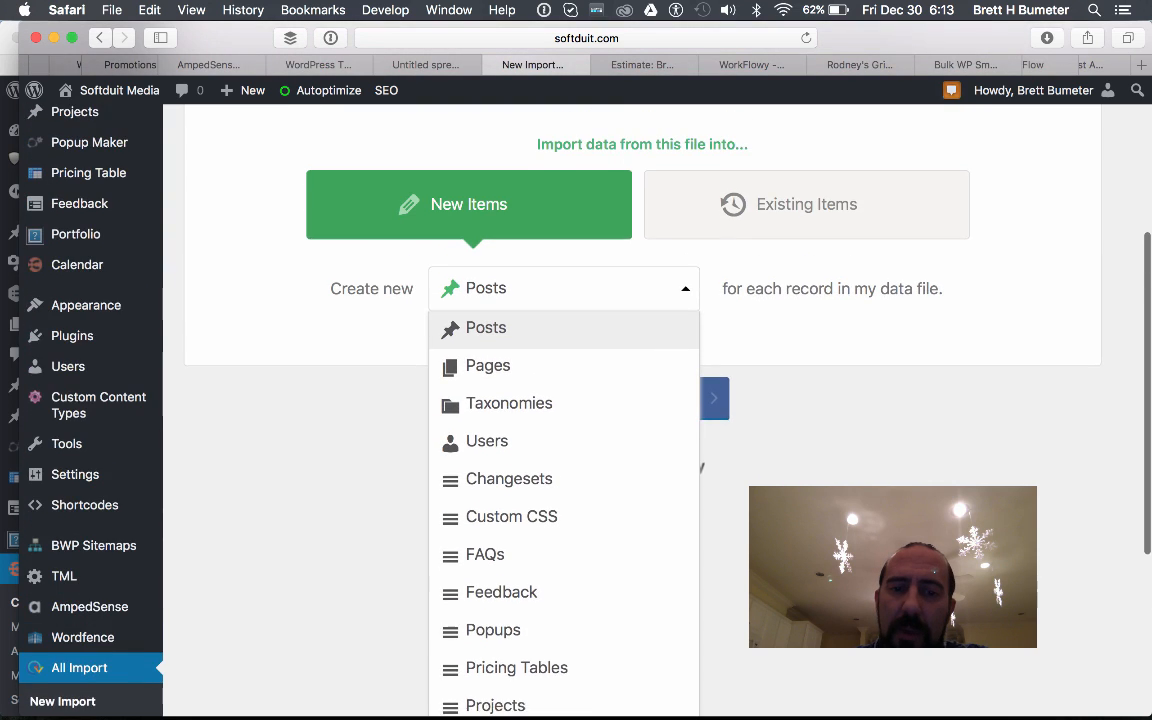
{"action": "left_click", "coordinate": [658, 340]}
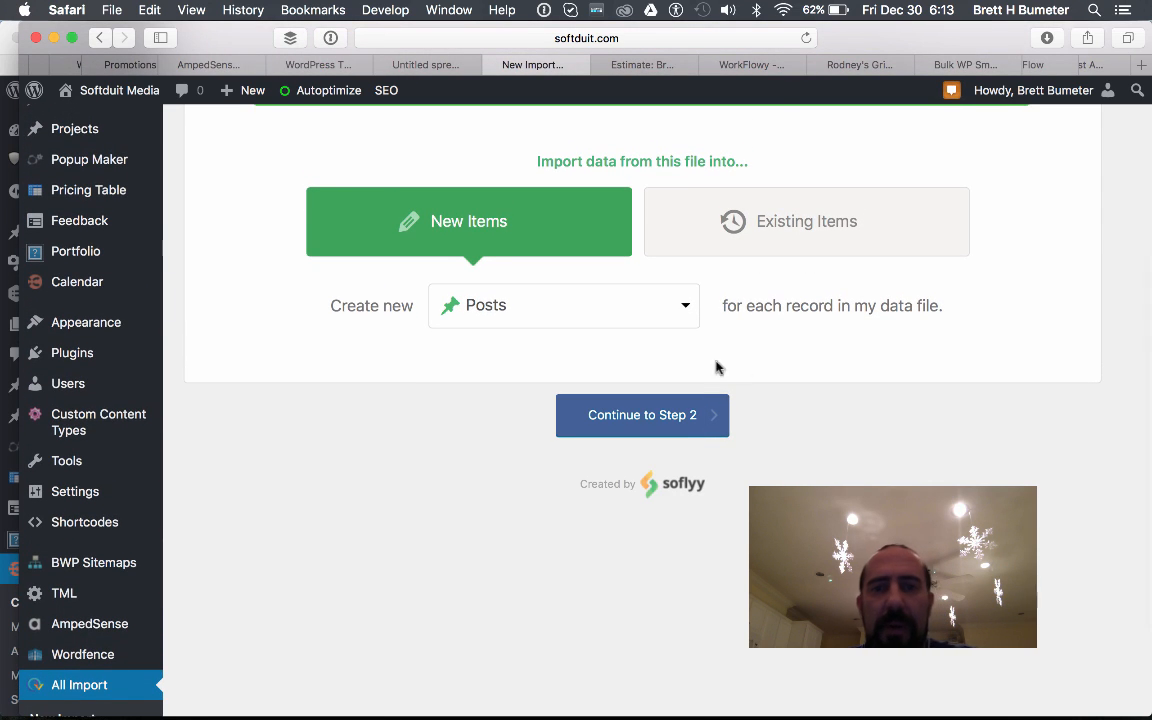
{"action": "left_click", "coordinate": [696, 419]}
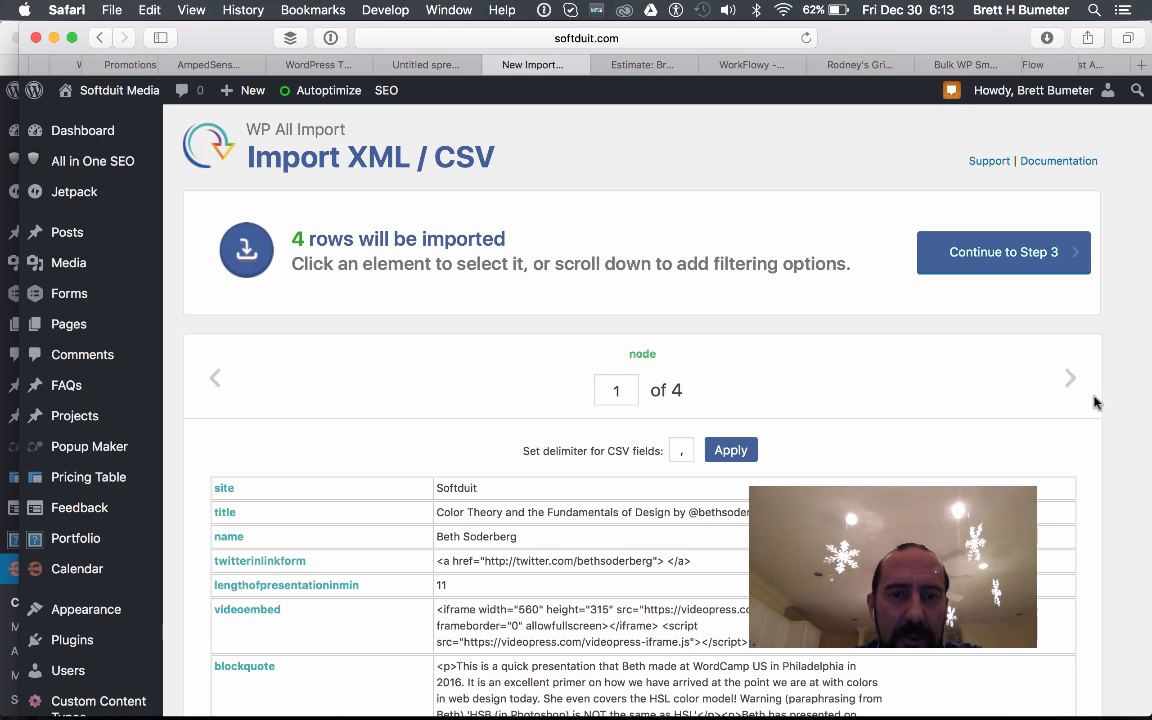
Review the first record's fields from site to scheduledate and proceed to step 3 of the import.
{"action": "scroll", "coordinate": [1095, 402], "scroll_direction": "down", "scroll_amount": 3}
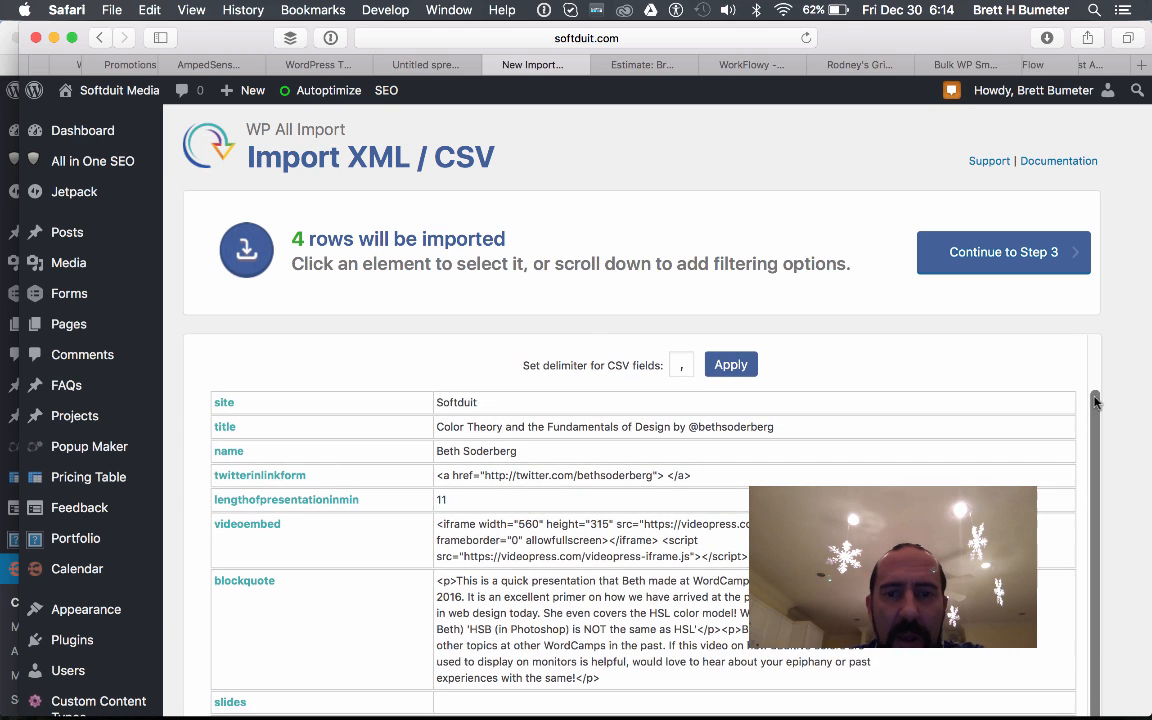
{"action": "scroll", "coordinate": [1095, 402], "scroll_direction": "down", "scroll_amount": 3}
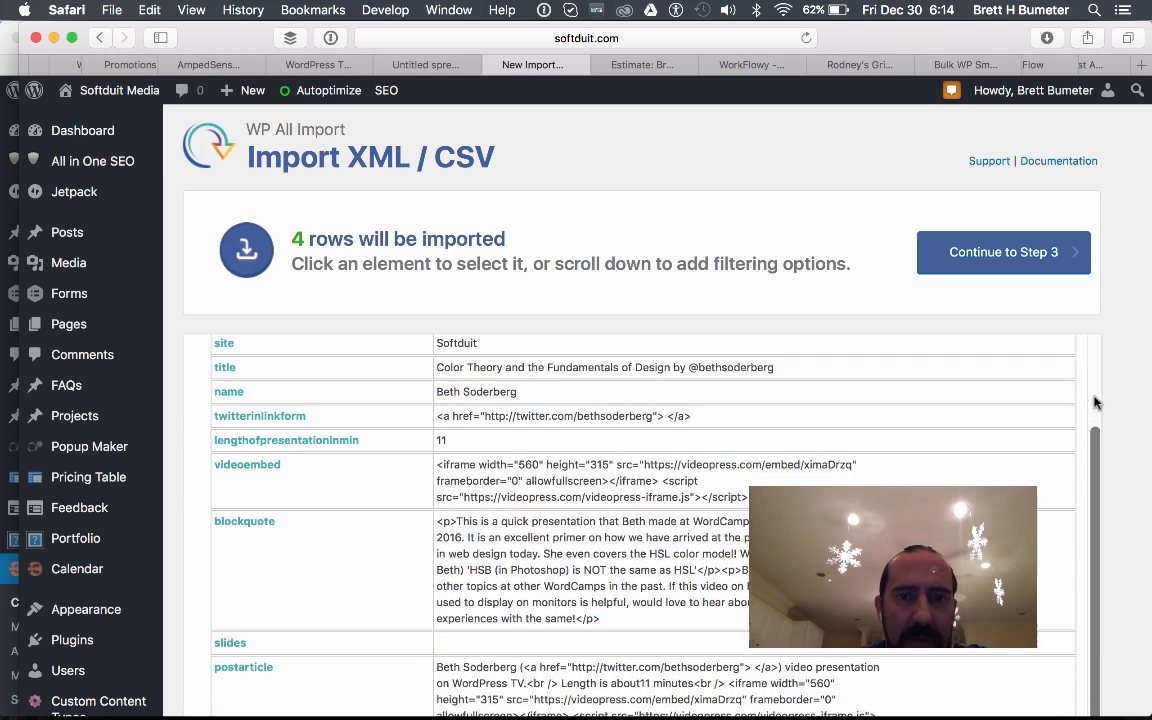
{"action": "scroll", "coordinate": [1095, 402], "scroll_direction": "up", "scroll_amount": 3}
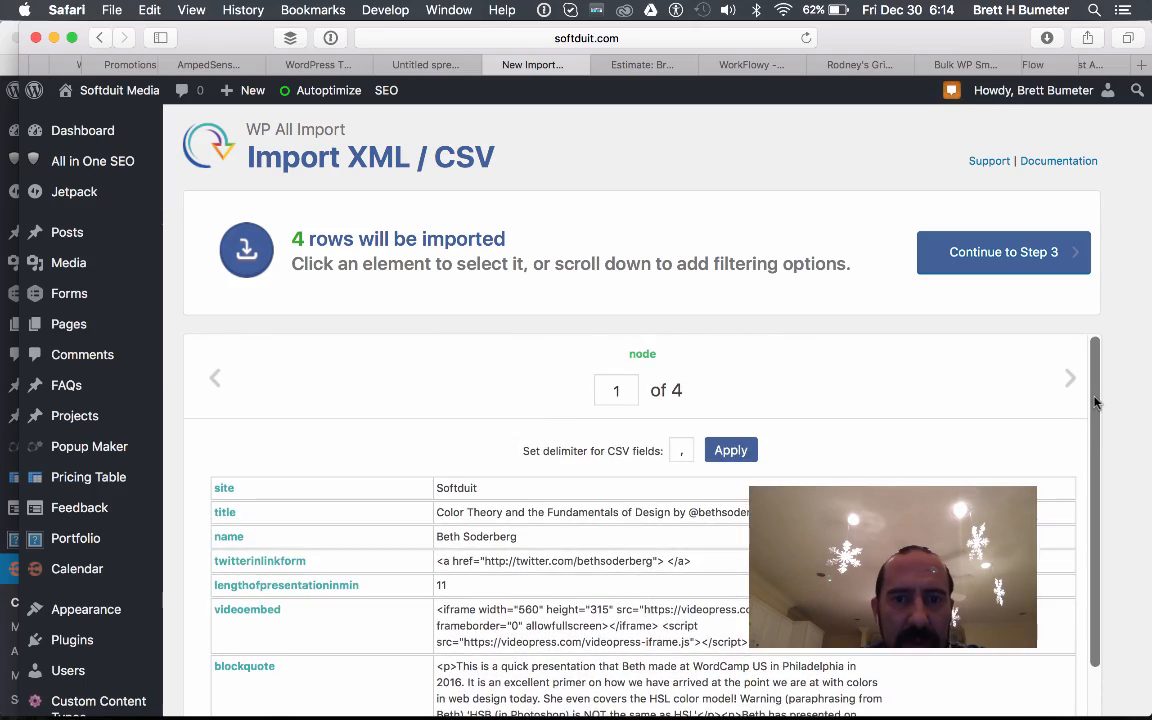
{"action": "scroll", "coordinate": [1095, 402], "scroll_direction": "down", "scroll_amount": 3}
{"action": "scroll", "coordinate": [1095, 402], "scroll_direction": "down", "scroll_amount": 5}
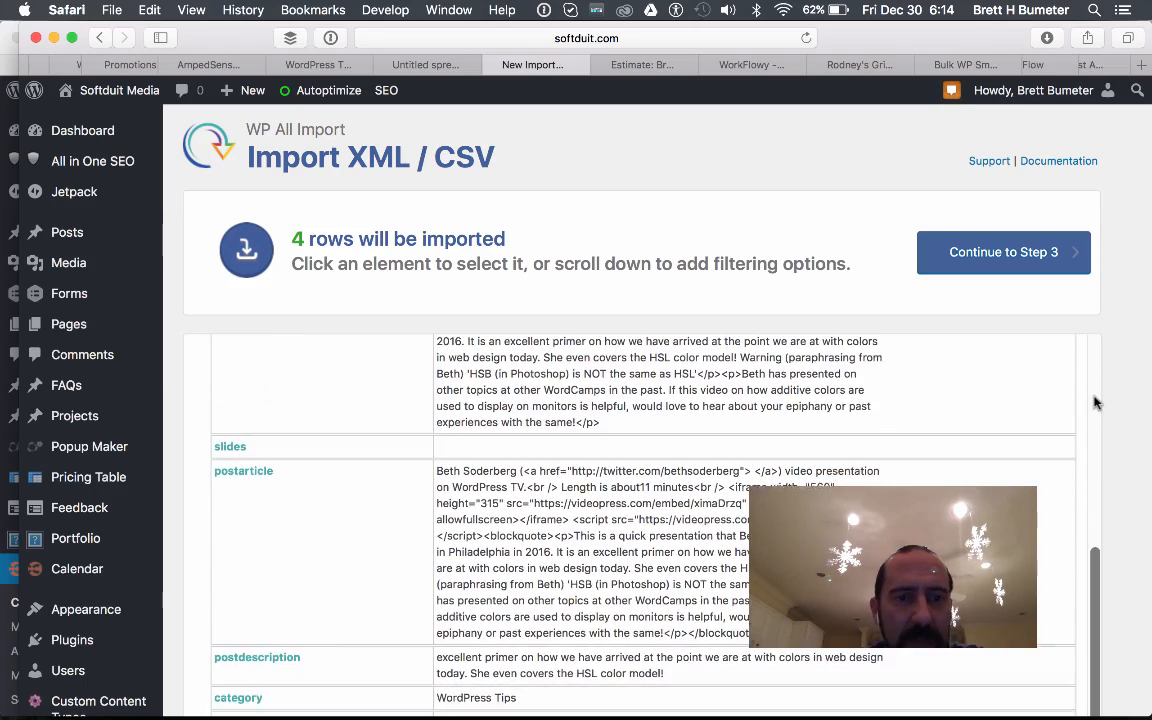
{"action": "scroll", "coordinate": [1133, 458], "scroll_direction": "down", "scroll_amount": 5}
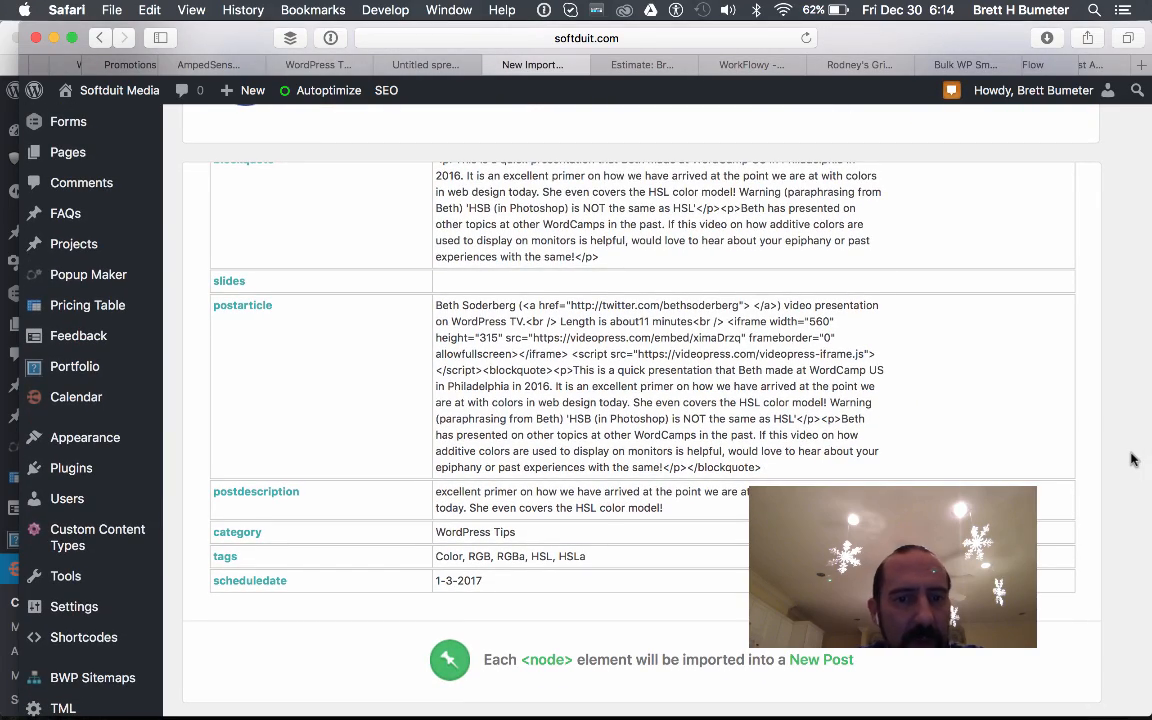
{"action": "scroll", "coordinate": [1133, 458], "scroll_direction": "up", "scroll_amount": 3}
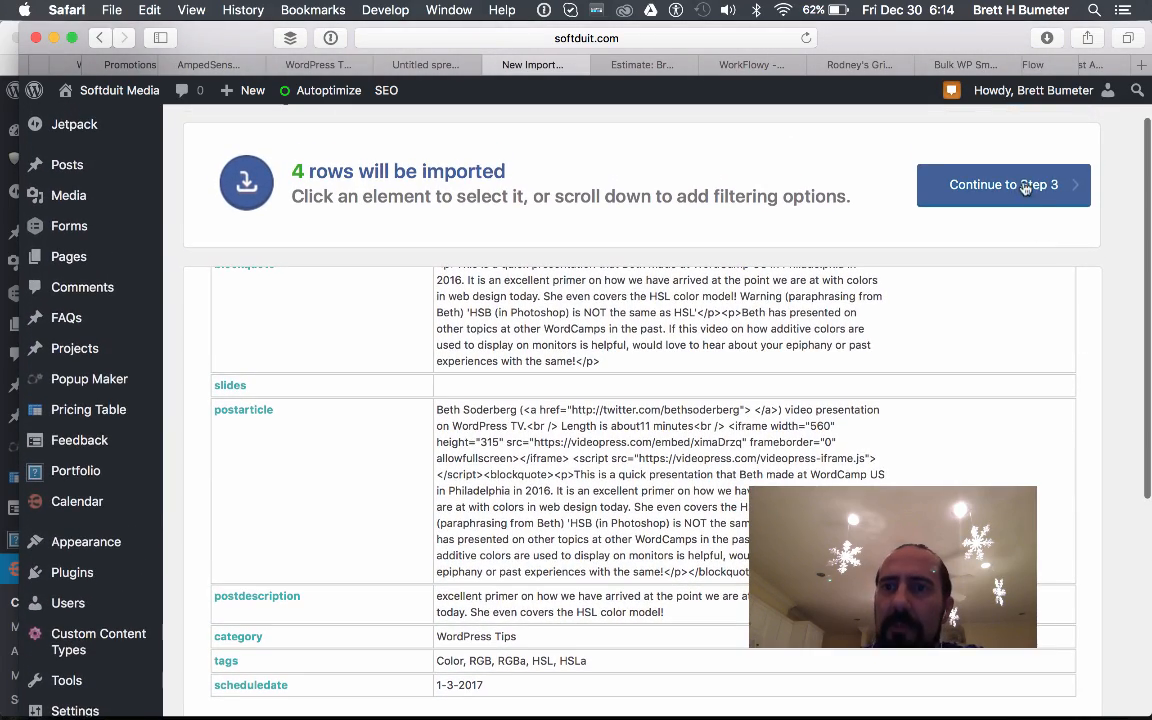
{"action": "left_click", "coordinate": [1025, 188]}
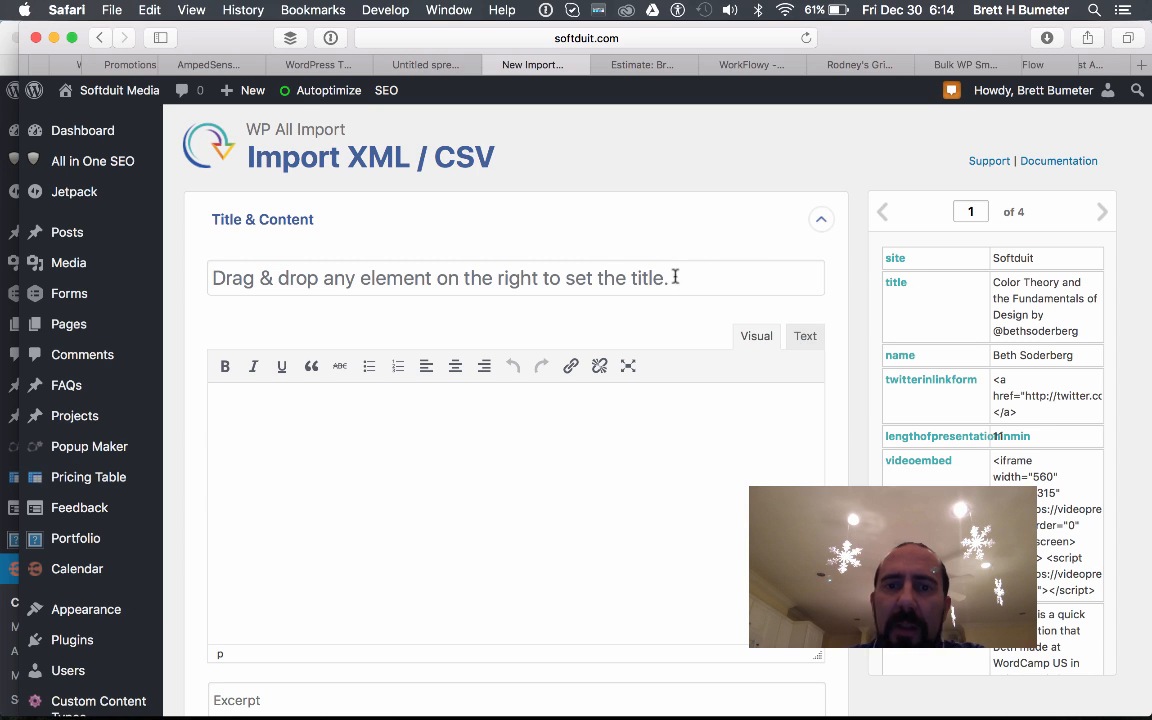
Map the title element to the post title and the postarticle element to the post content.
{"action": "left_click_drag", "start_coordinate": [896, 283], "coordinate": [437, 276]}
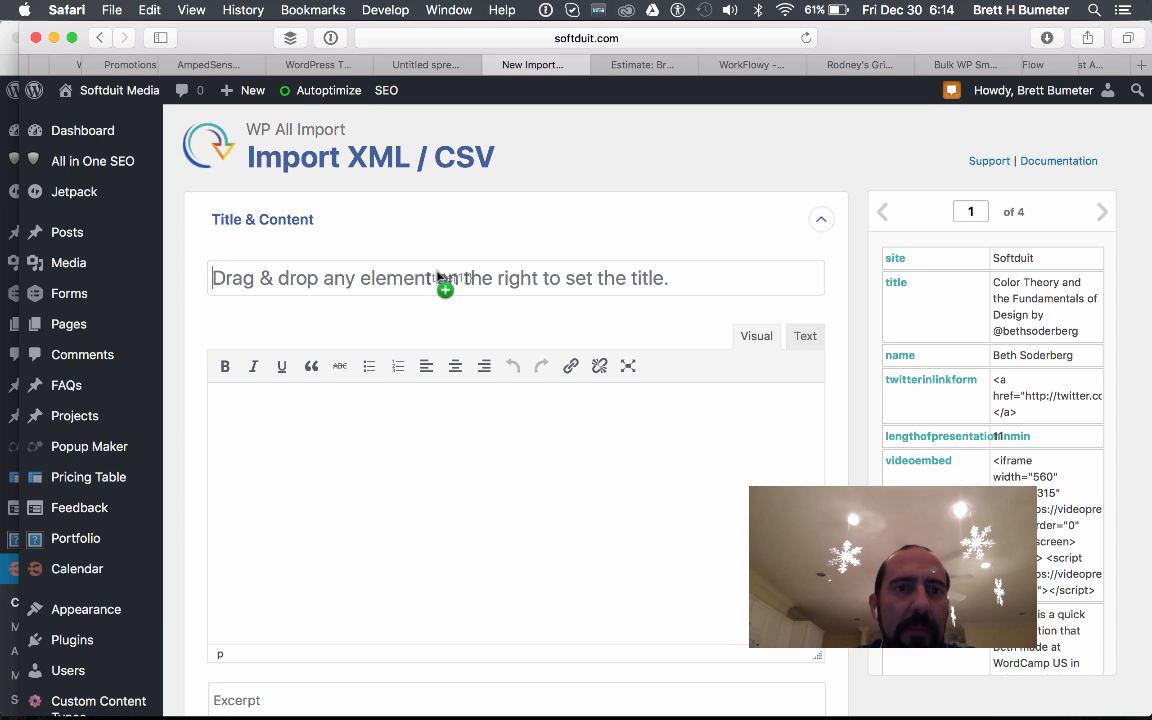
{"action": "left_click_drag", "start_coordinate": [437, 276], "coordinate": [438, 271]}
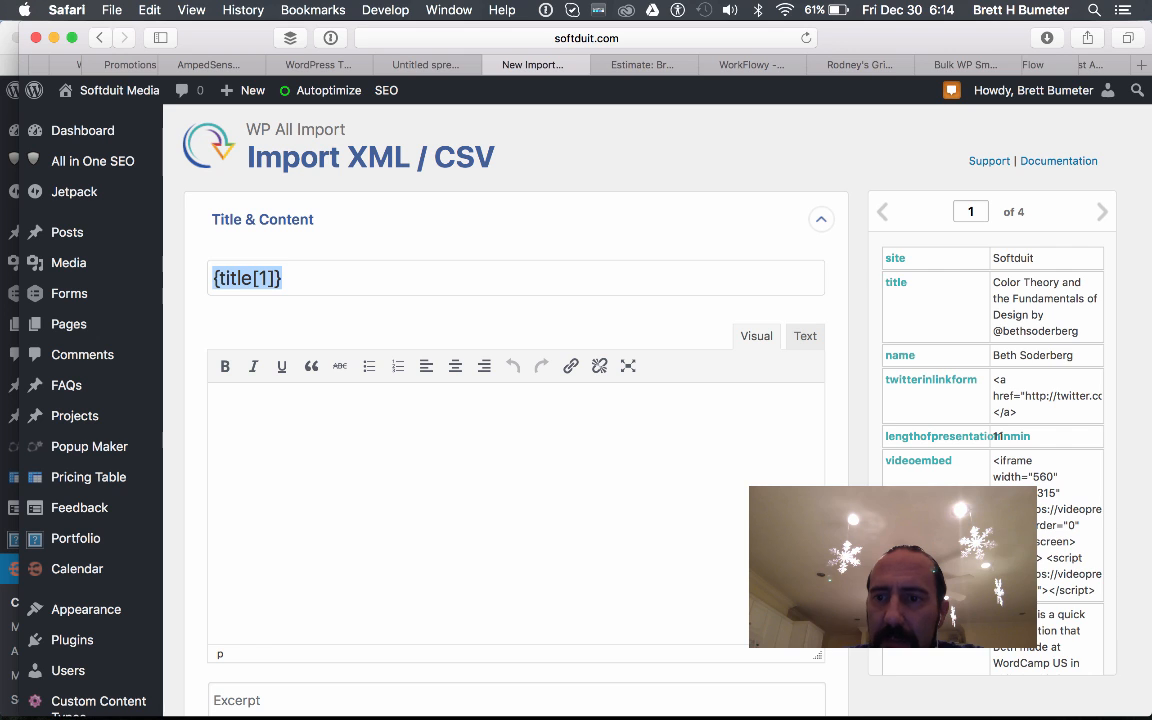
{"action": "scroll", "coordinate": [978, 522], "scroll_direction": "down", "scroll_amount": 5}
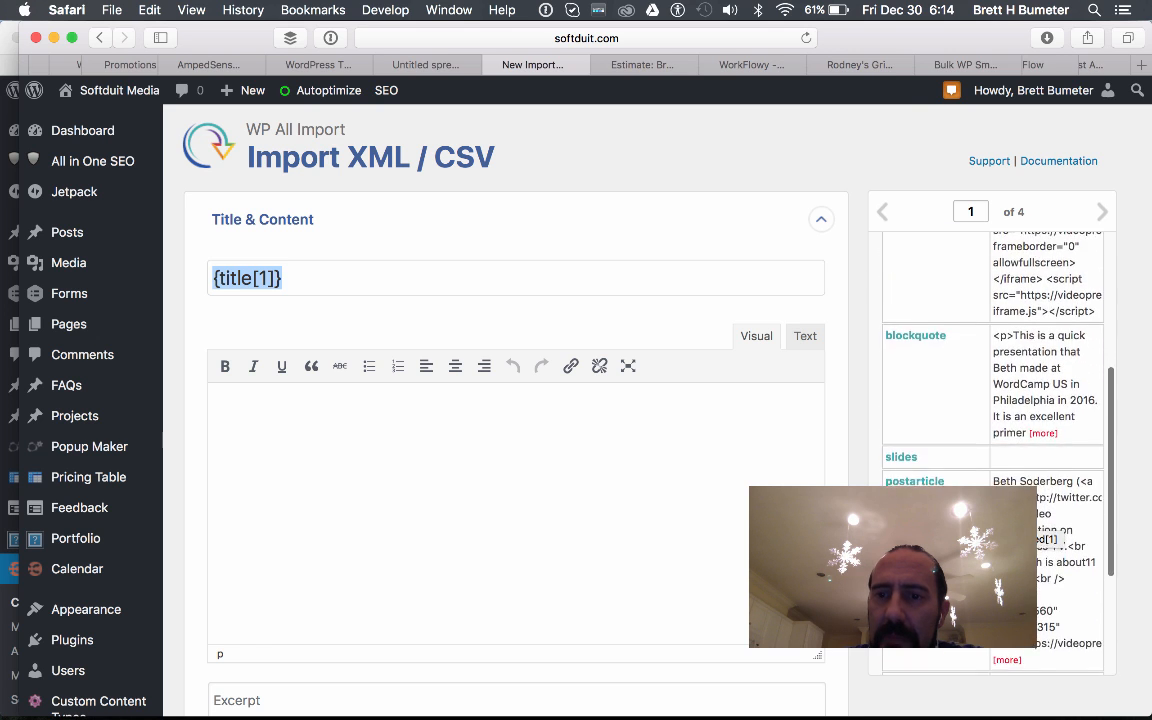
{"action": "scroll", "coordinate": [978, 522], "scroll_direction": "down", "scroll_amount": 2}
{"action": "left_click_drag", "start_coordinate": [917, 368], "coordinate": [566, 422]}
Map the postdescription element to the post excerpt.
{"action": "scroll", "coordinate": [990, 450], "scroll_direction": "down", "scroll_amount": 2}
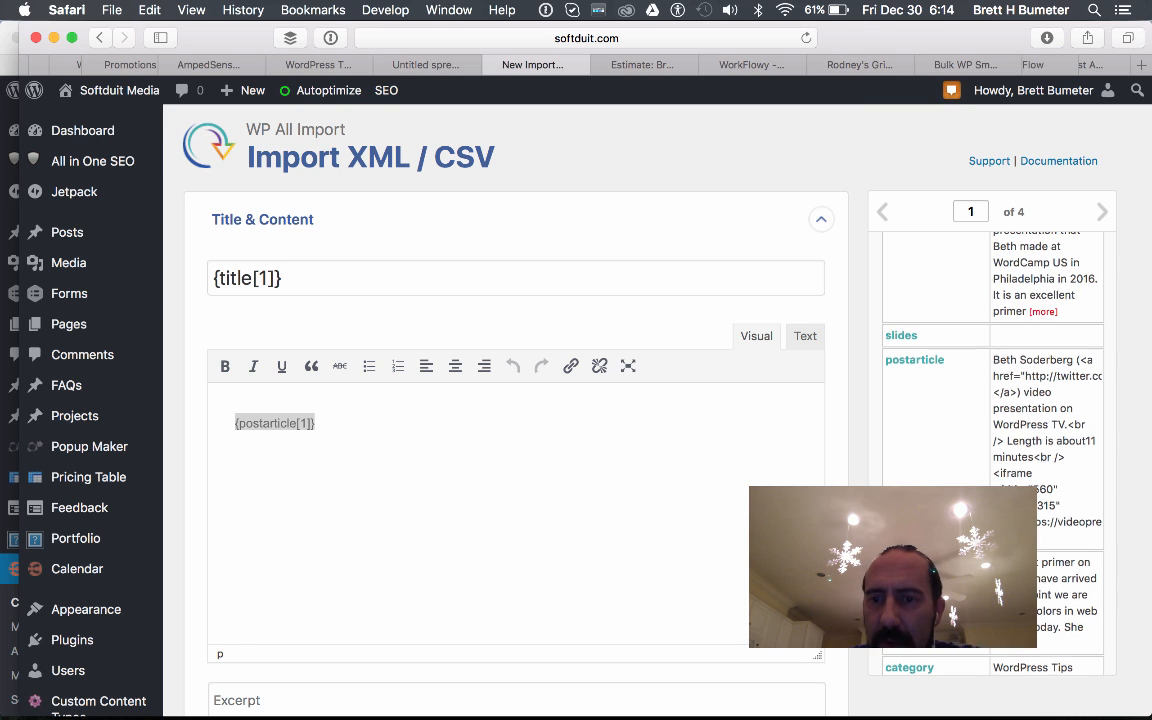
{"action": "scroll", "coordinate": [500, 400], "scroll_direction": "down", "scroll_amount": 4}
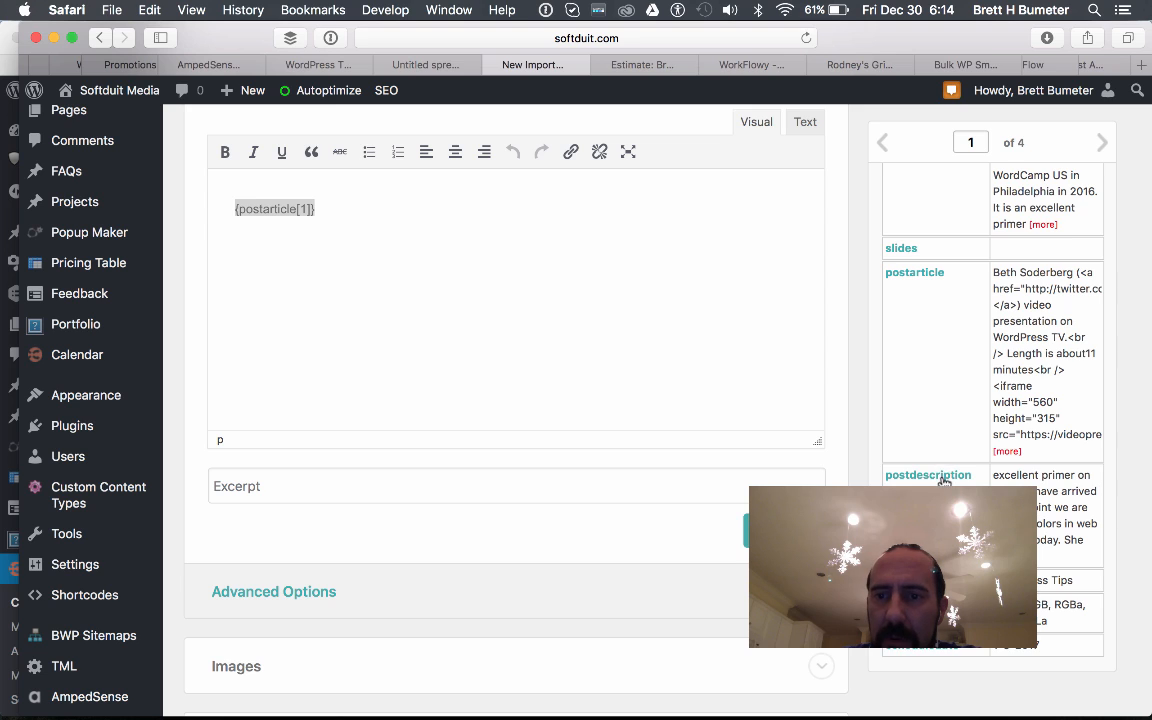
{"action": "left_click_drag", "start_coordinate": [928, 478], "coordinate": [700, 489]}
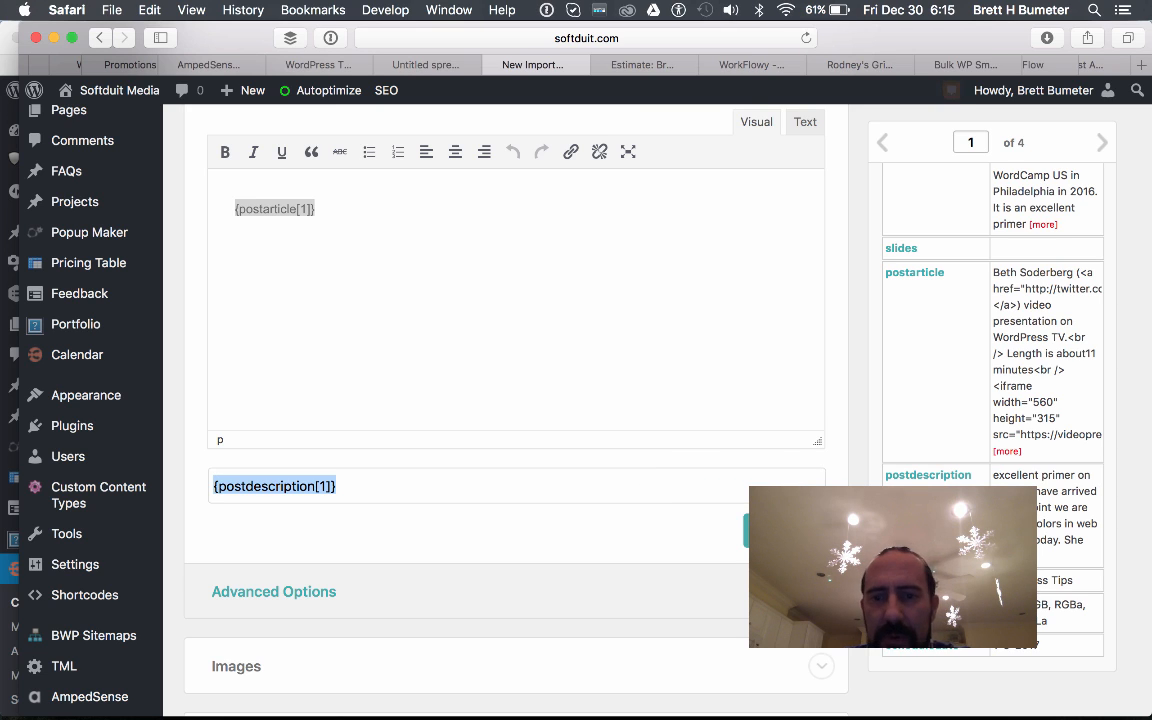
Enable Categories with just one category per post, mapped to the category element and matched to existing child categories.
{"action": "scroll", "coordinate": [516, 400], "scroll_direction": "down", "scroll_amount": 3}
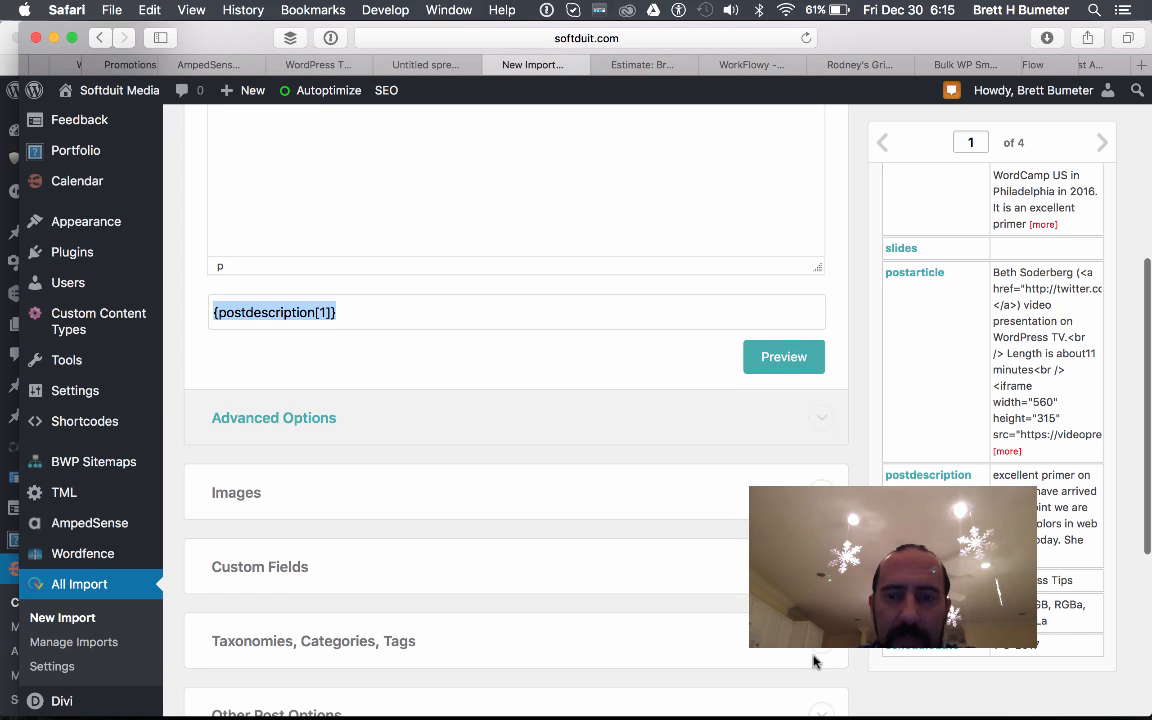
{"action": "left_click", "coordinate": [818, 646]}
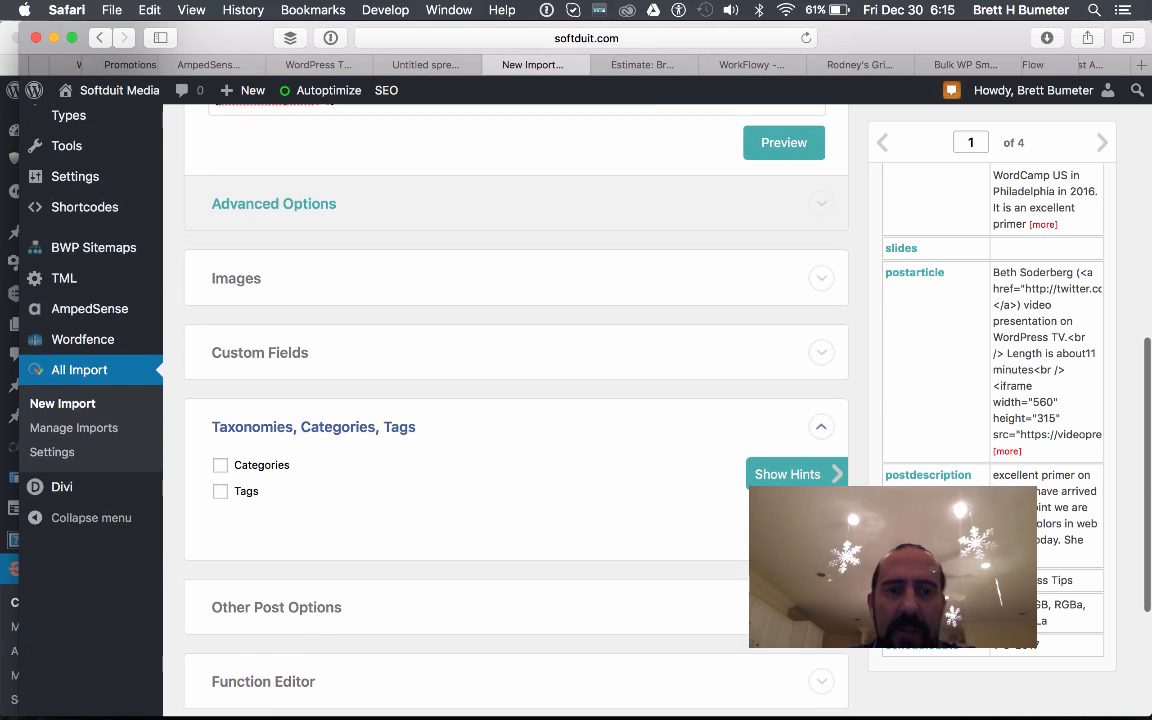
{"action": "left_click", "coordinate": [220, 465]}
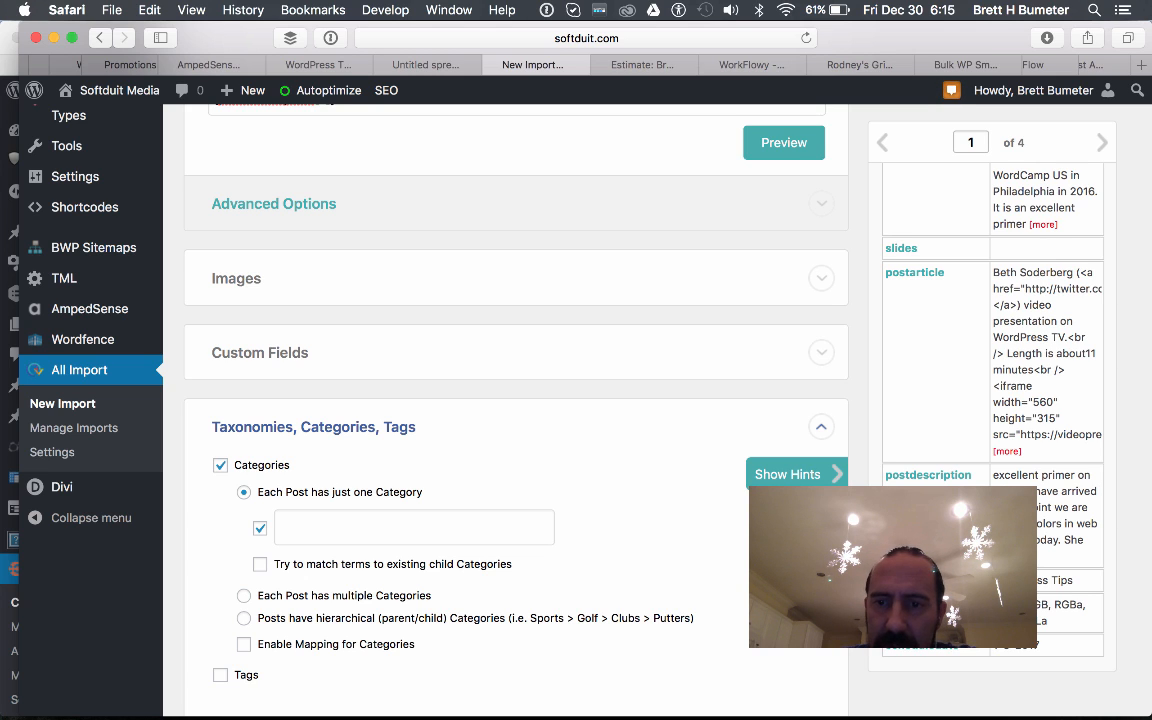
{"action": "left_click_drag", "start_coordinate": [718, 578], "coordinate": [430, 527]}
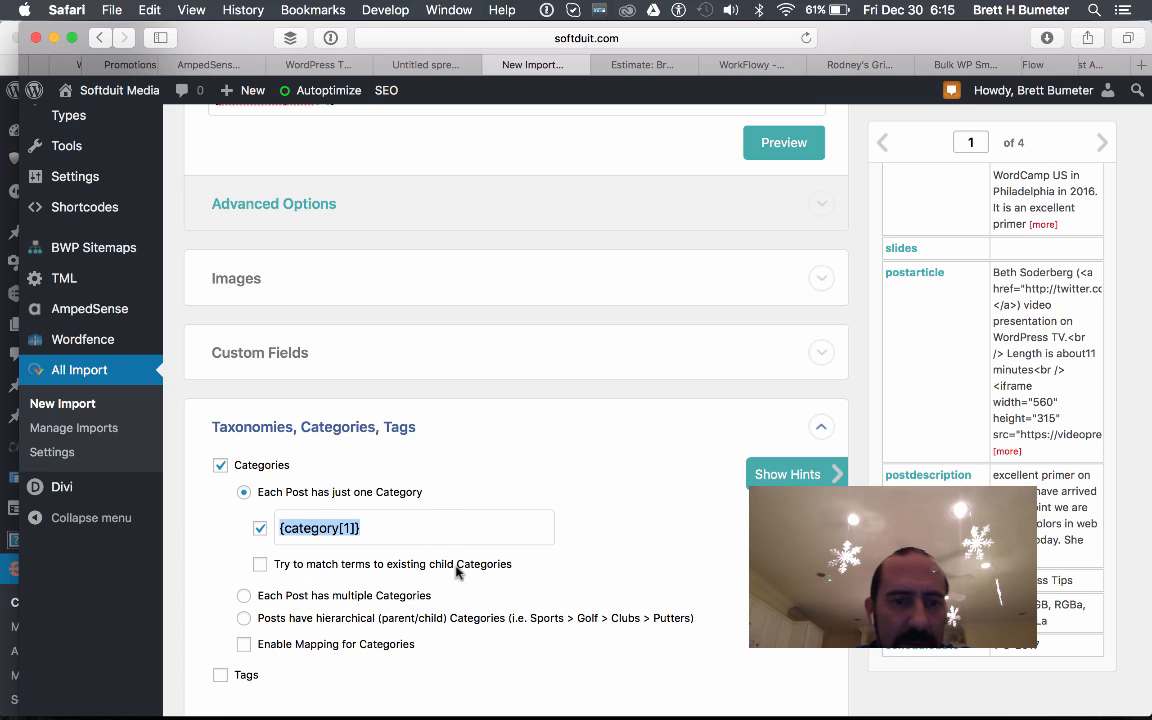
{"action": "scroll", "coordinate": [280, 650], "scroll_direction": "down", "scroll_amount": 3}
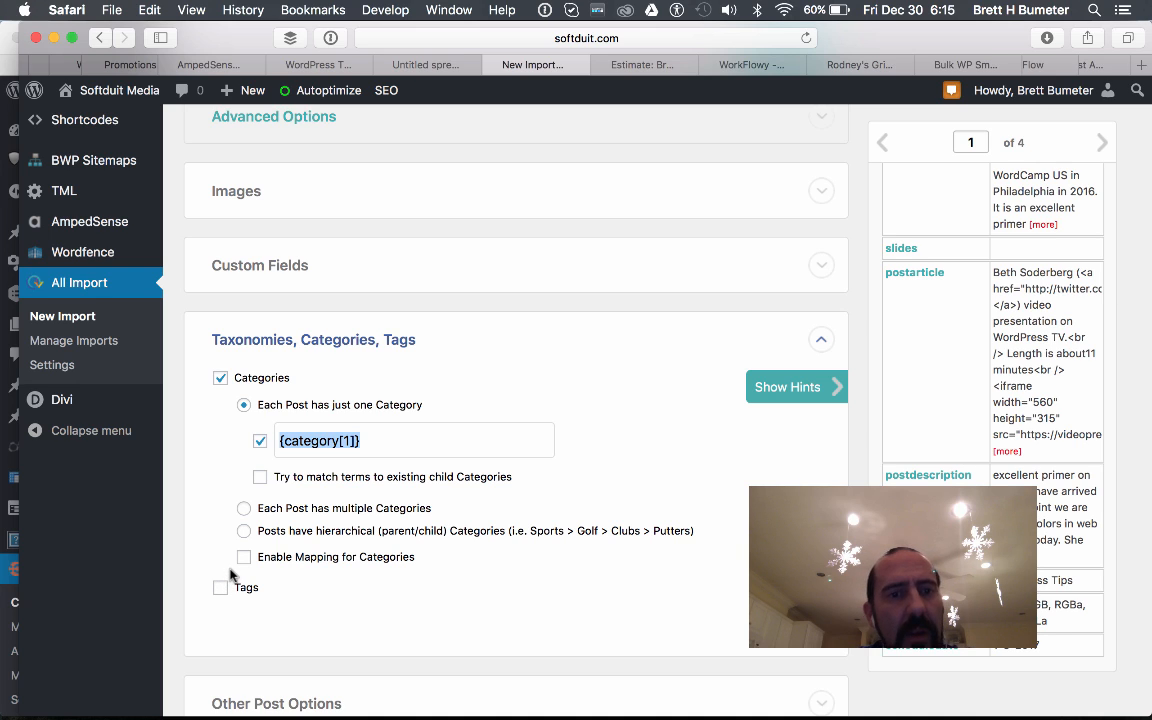
{"action": "left_click", "coordinate": [261, 478]}
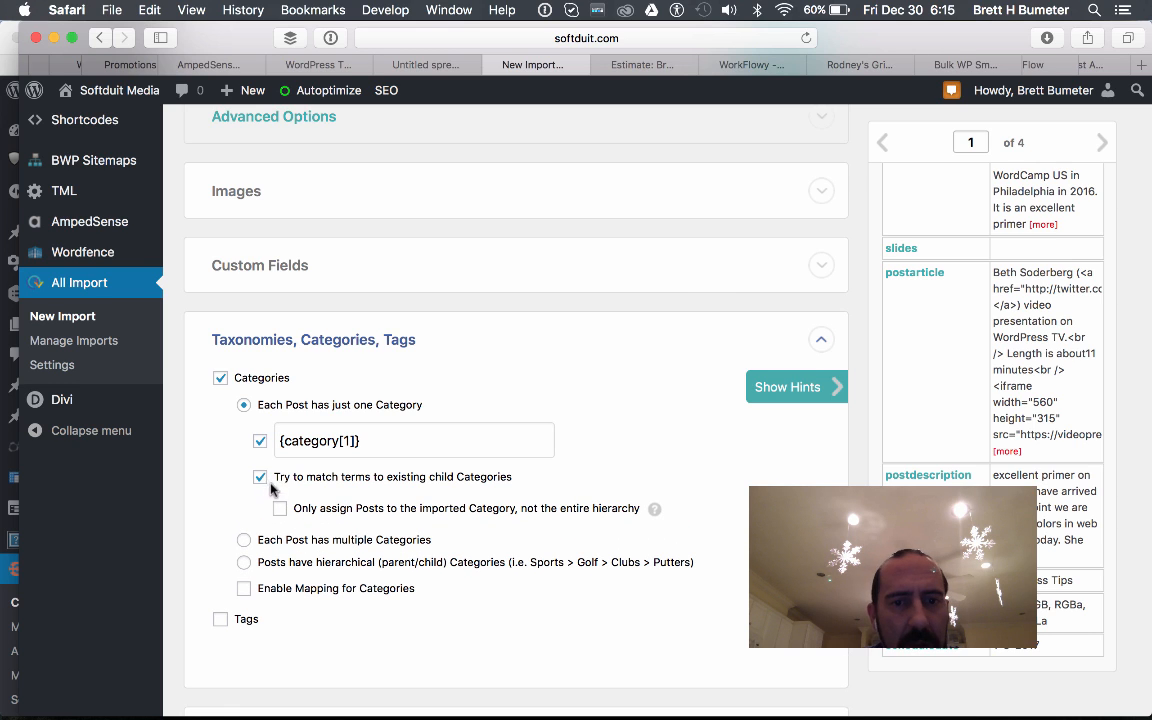
{"action": "left_click", "coordinate": [245, 589]}
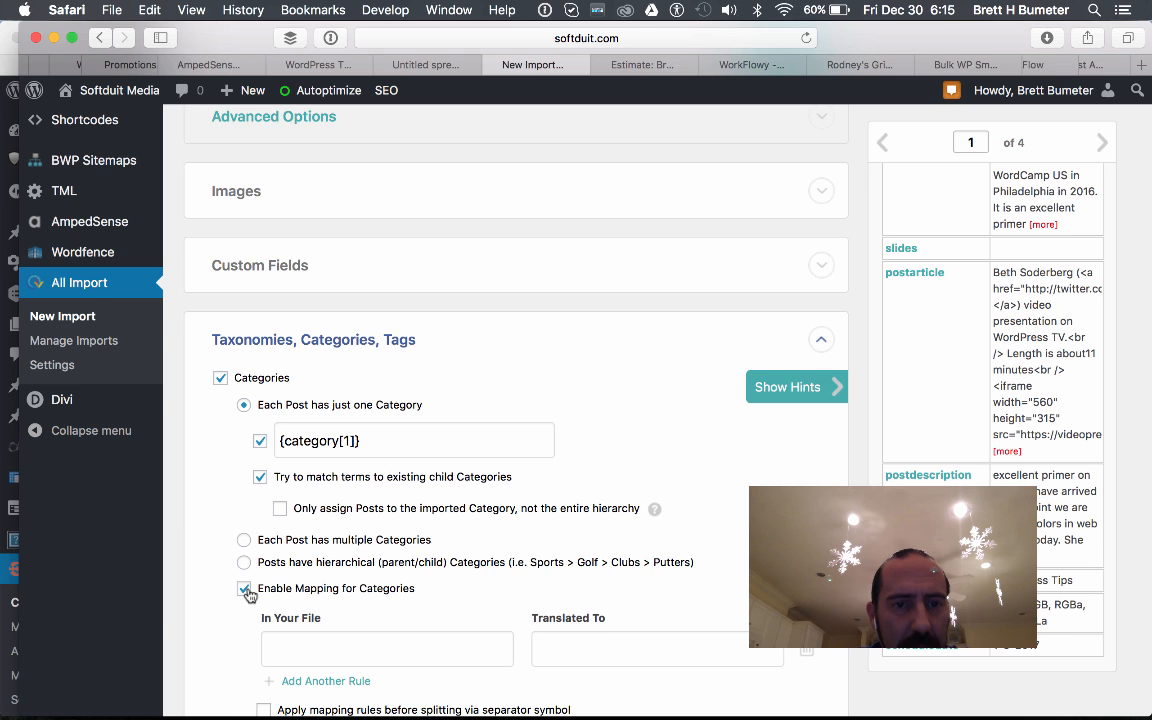
{"action": "scroll", "coordinate": [248, 594], "scroll_direction": "down", "scroll_amount": 4}
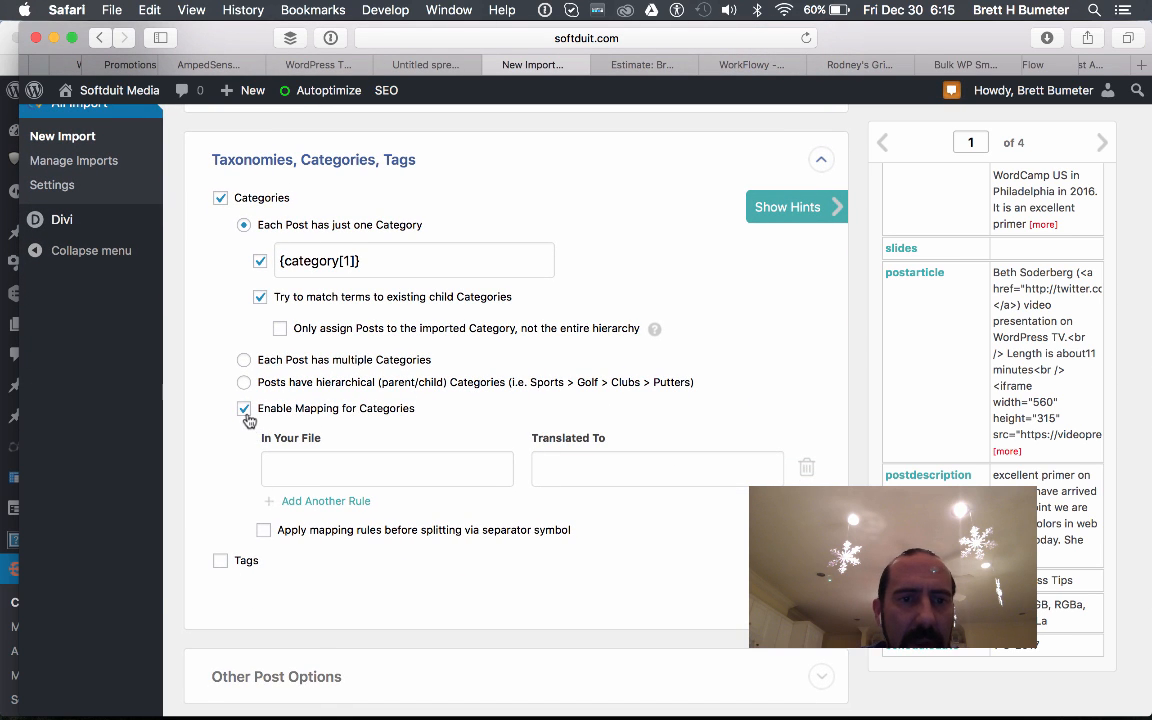
{"action": "left_click", "coordinate": [245, 412]}
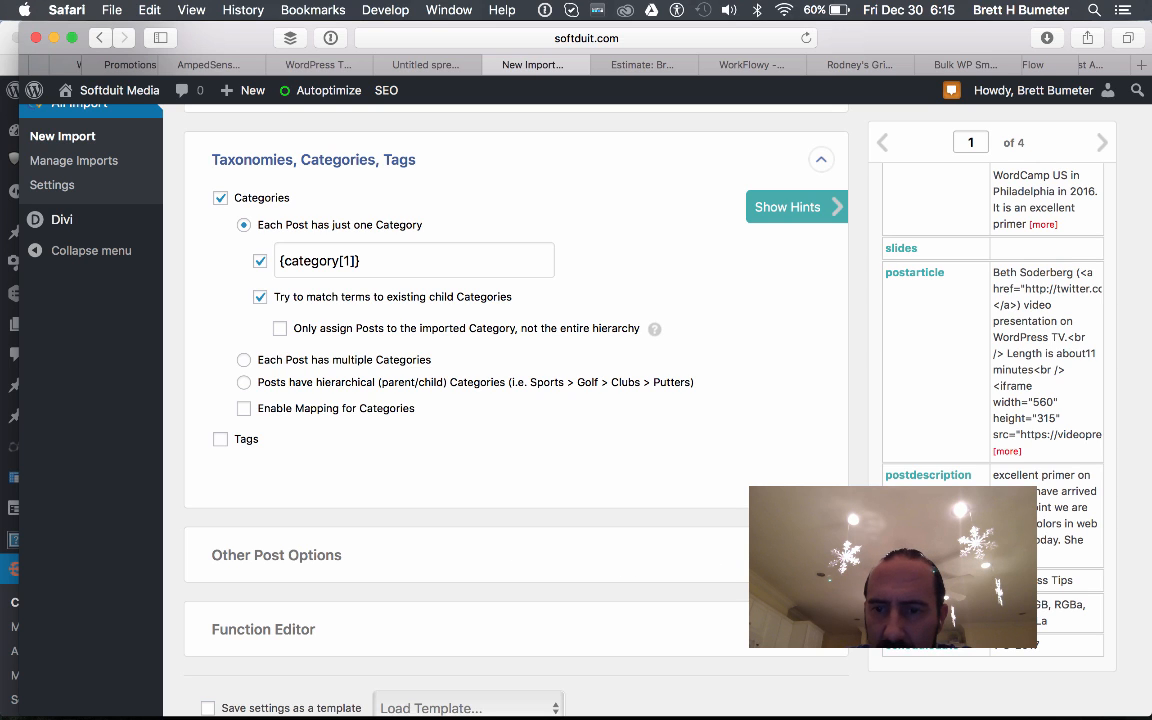
Enable Tags with just one tag per post and map it to the tags element.
{"action": "left_click_drag", "start_coordinate": [900, 604], "coordinate": [264, 468]}
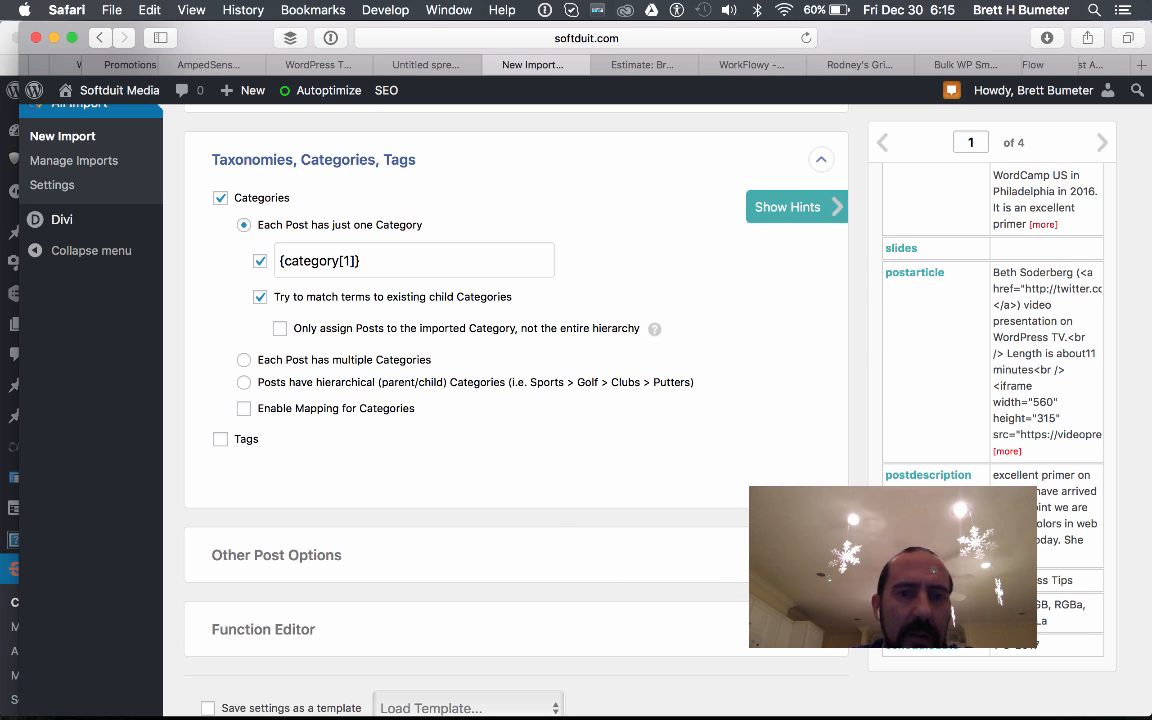
{"action": "left_click", "coordinate": [220, 439]}
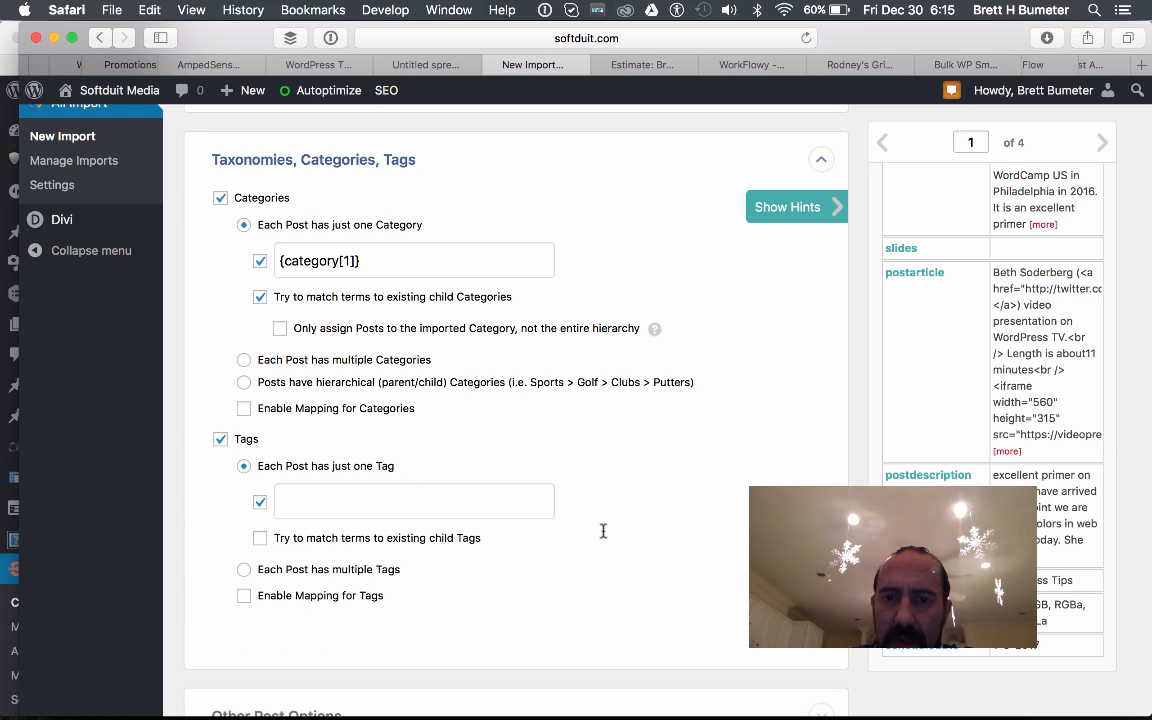
{"action": "left_click_drag", "start_coordinate": [560, 505], "coordinate": [458, 504]}
Expand Other Post Options and set the post status to Draft.
{"action": "scroll", "coordinate": [500, 400], "scroll_direction": "down", "scroll_amount": 5}
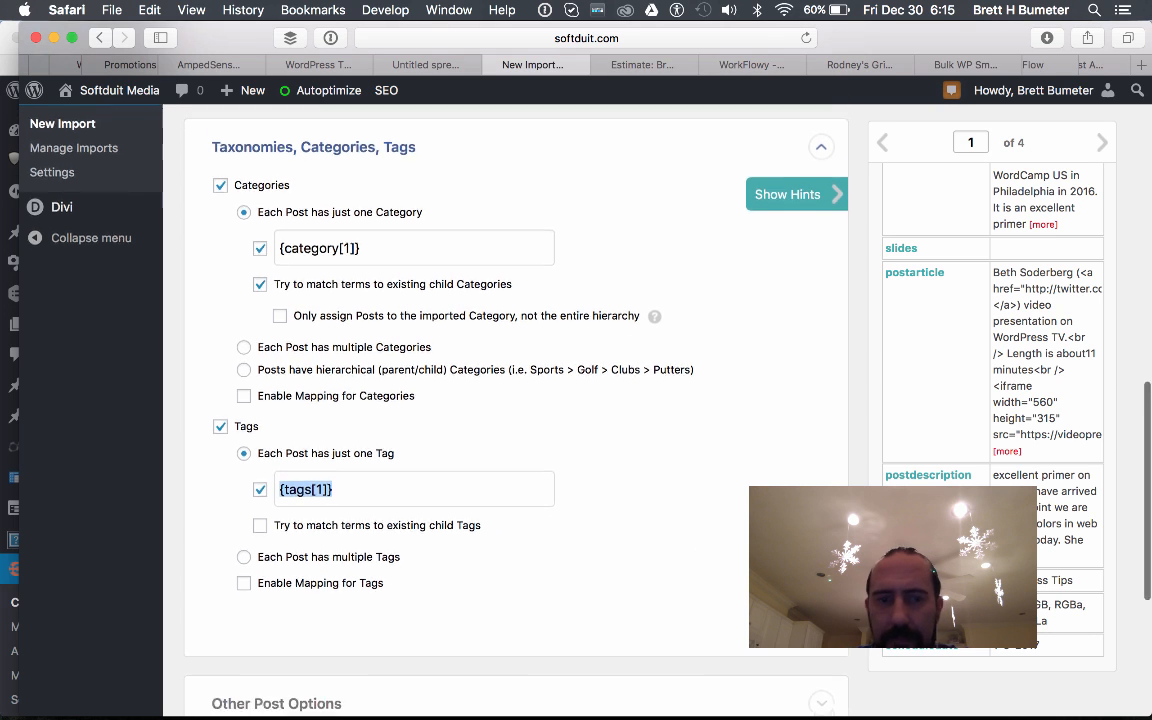
{"action": "left_click", "coordinate": [276, 500]}
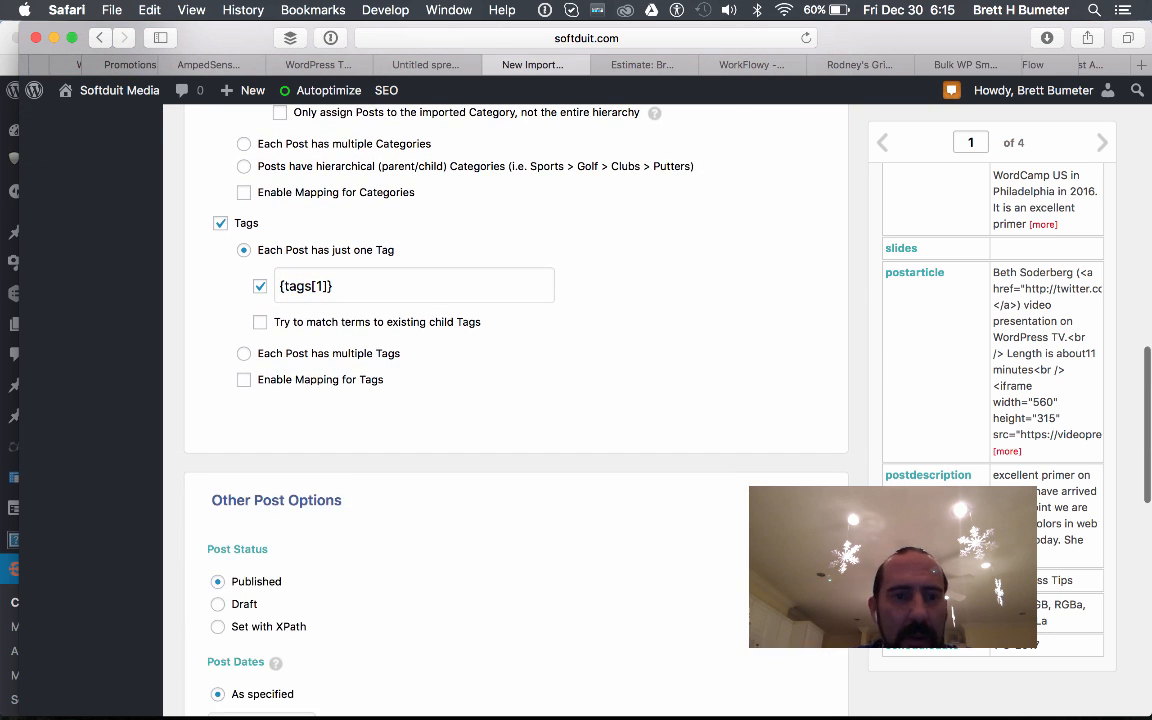
{"action": "scroll", "coordinate": [240, 450], "scroll_direction": "down", "scroll_amount": 5}
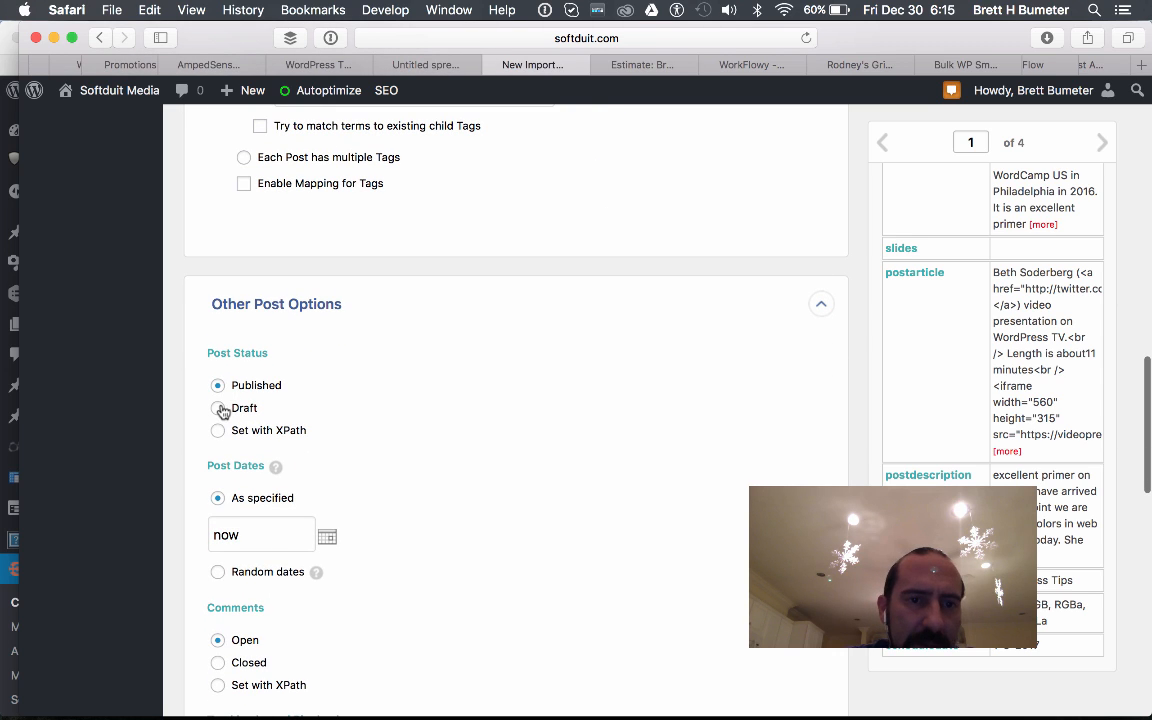
{"action": "left_click", "coordinate": [219, 407]}
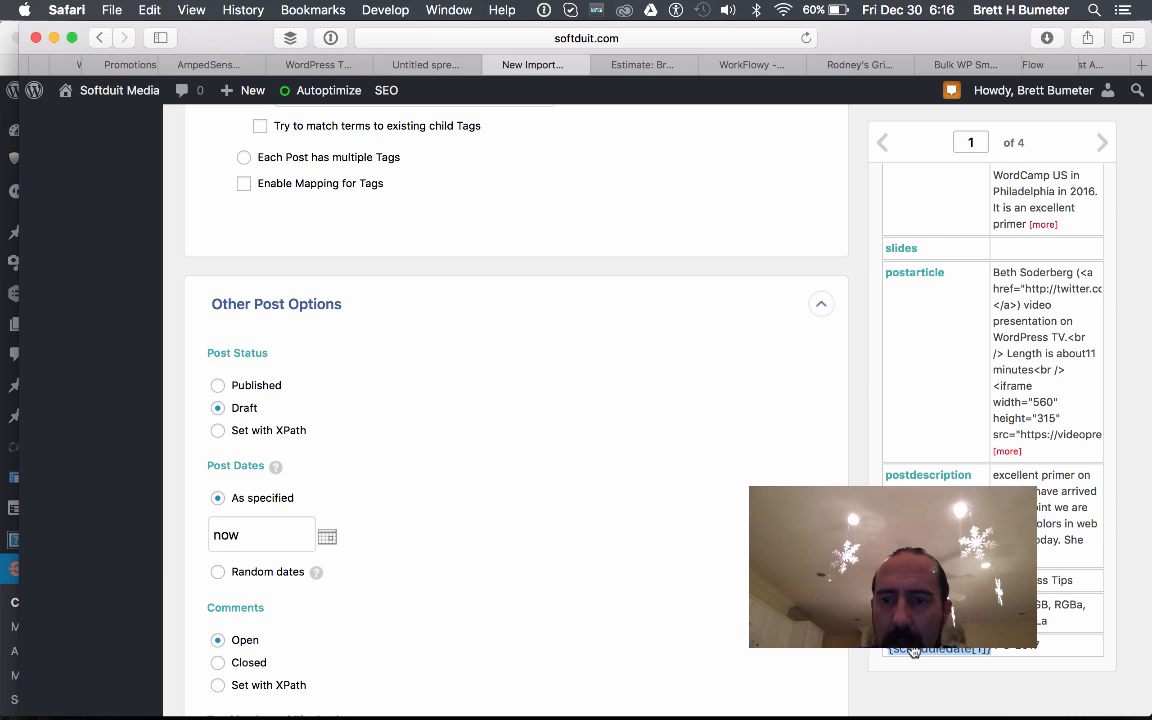
Map the specified post date to the scheduledate element in place of the default value.
{"action": "left_click_drag", "start_coordinate": [913, 651], "coordinate": [240, 535]}
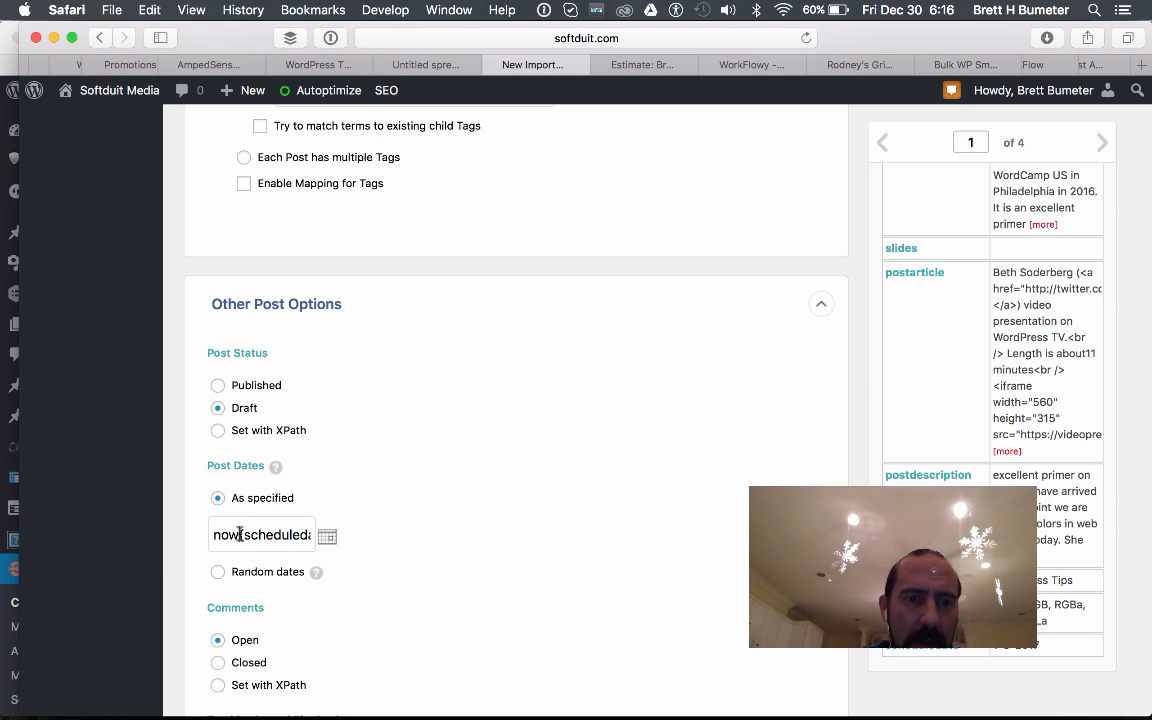
{"action": "key", "text": "BackSpace"}
{"action": "key", "text": "BackSpace"}
{"action": "key", "text": "BackSpace"}
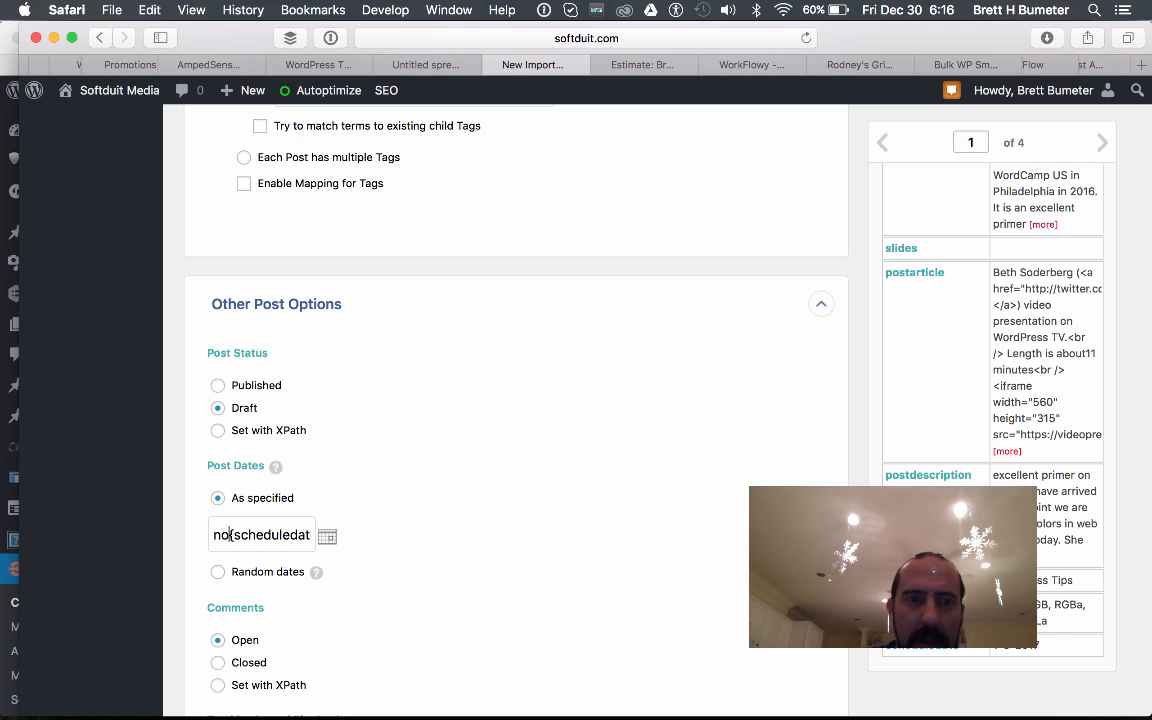
Set trackbacks and pingbacks to Closed and the post format to Standard.
{"action": "scroll", "coordinate": [567, 562], "scroll_direction": "down", "scroll_amount": 3}
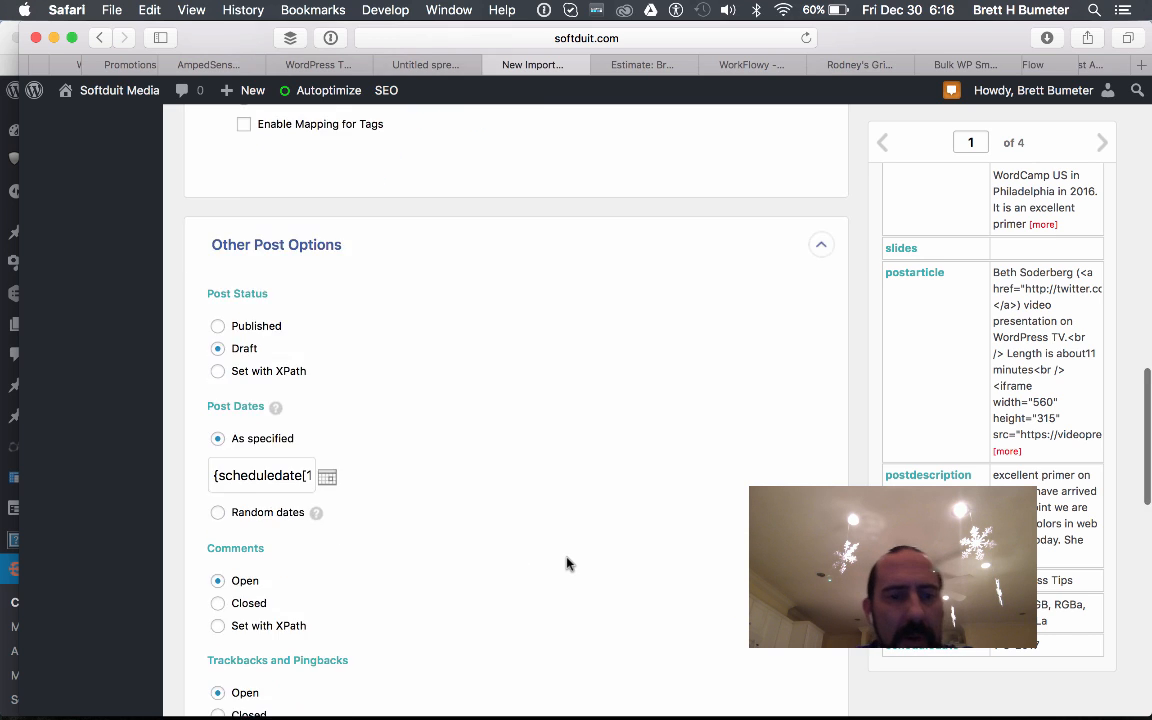
{"action": "scroll", "coordinate": [567, 563], "scroll_direction": "down", "scroll_amount": 2}
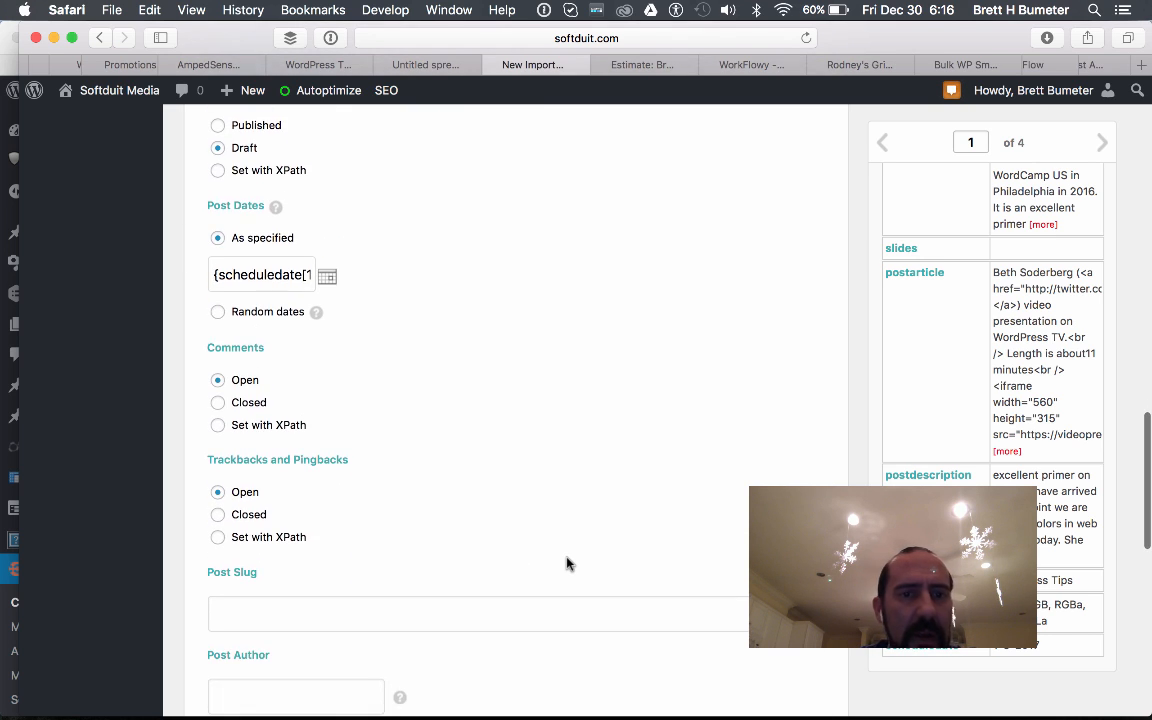
{"action": "left_click", "coordinate": [220, 515]}
{"action": "scroll", "coordinate": [419, 501], "scroll_direction": "down", "scroll_amount": 3}
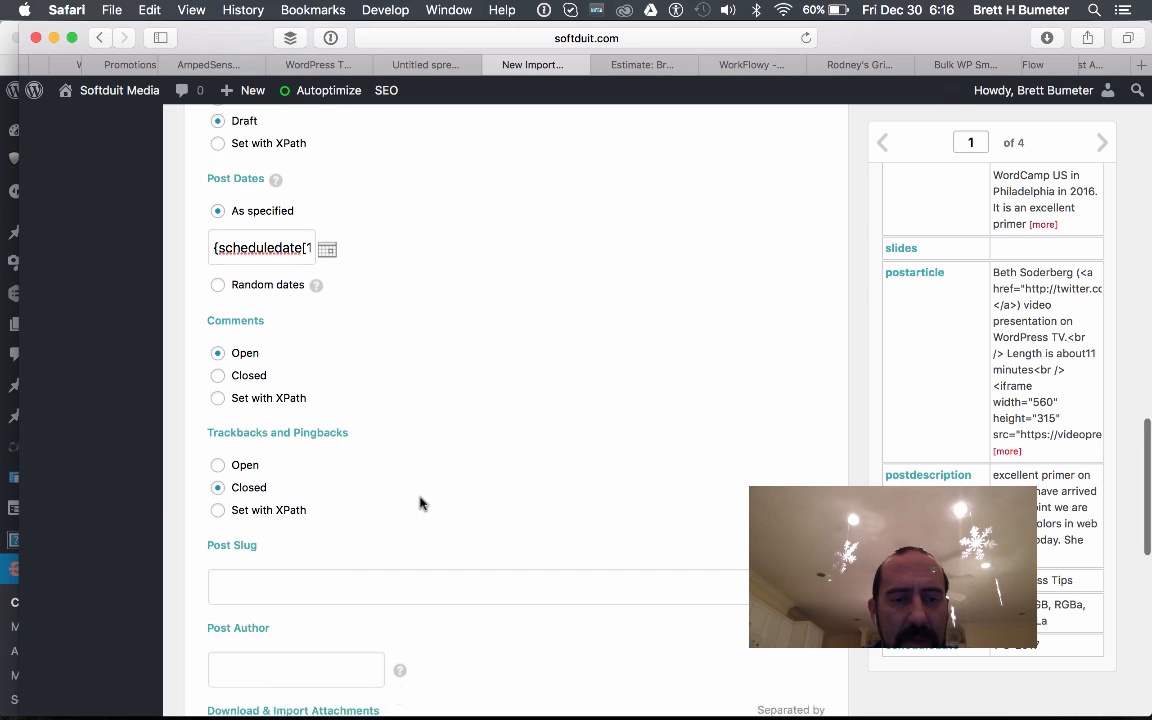
{"action": "scroll", "coordinate": [420, 503], "scroll_direction": "down", "scroll_amount": 5}
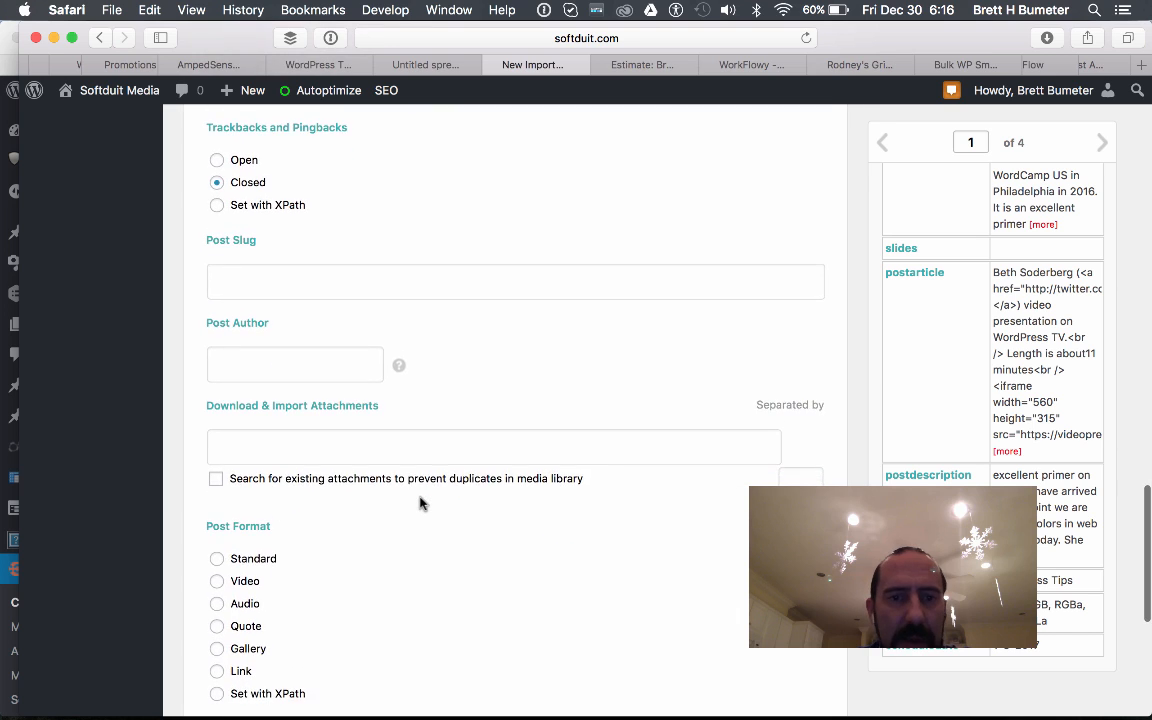
{"action": "scroll", "coordinate": [420, 503], "scroll_direction": "down", "scroll_amount": 2}
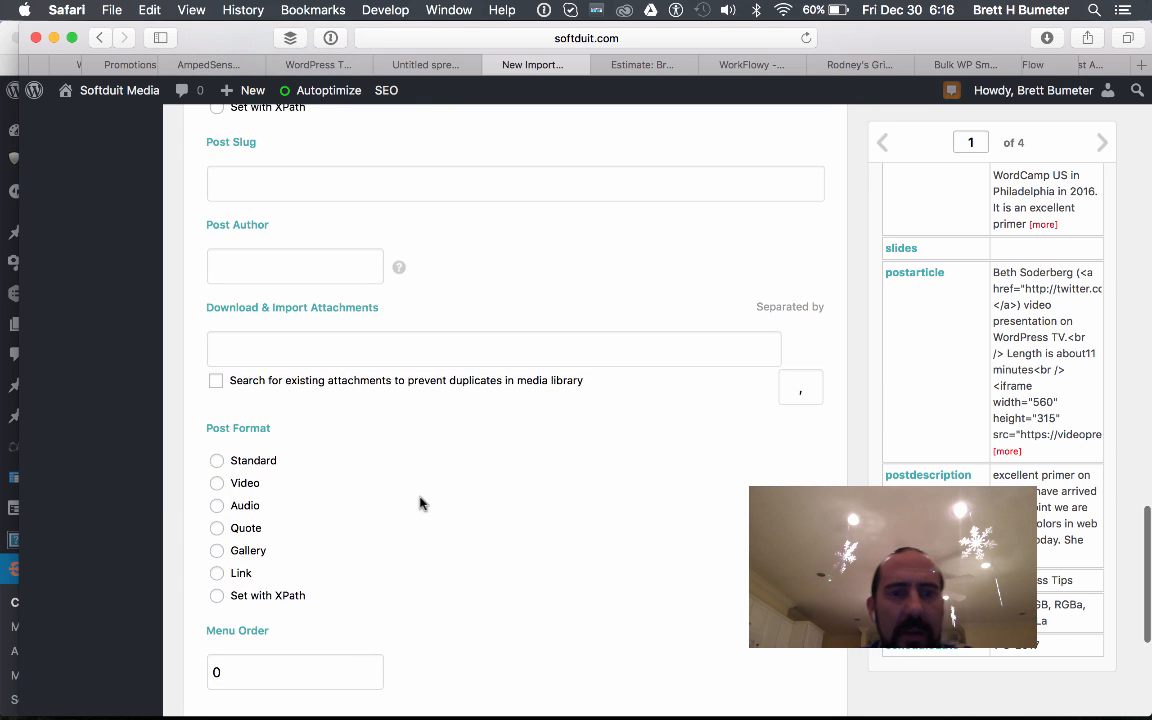
{"action": "left_click", "coordinate": [219, 449]}
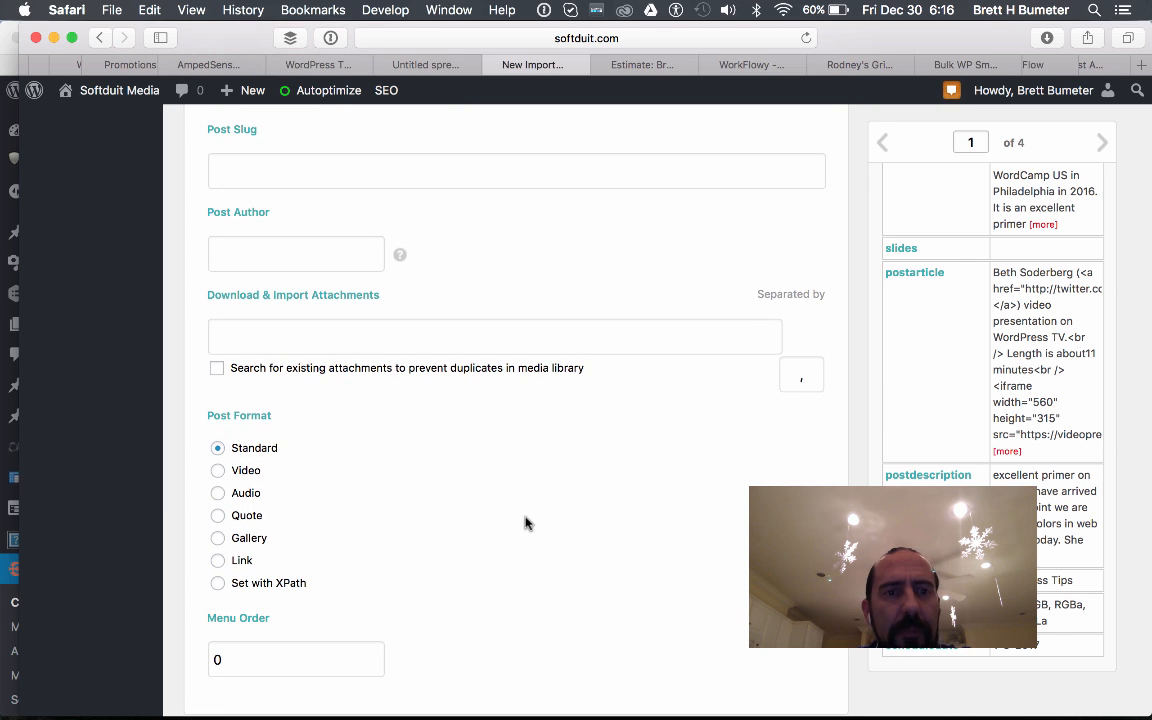
Look over the record's fields and the available saved import templates without loading one.
{"action": "scroll", "coordinate": [526, 523], "scroll_direction": "down", "scroll_amount": 2}
{"action": "scroll", "coordinate": [526, 523], "scroll_direction": "down", "scroll_amount": 6}
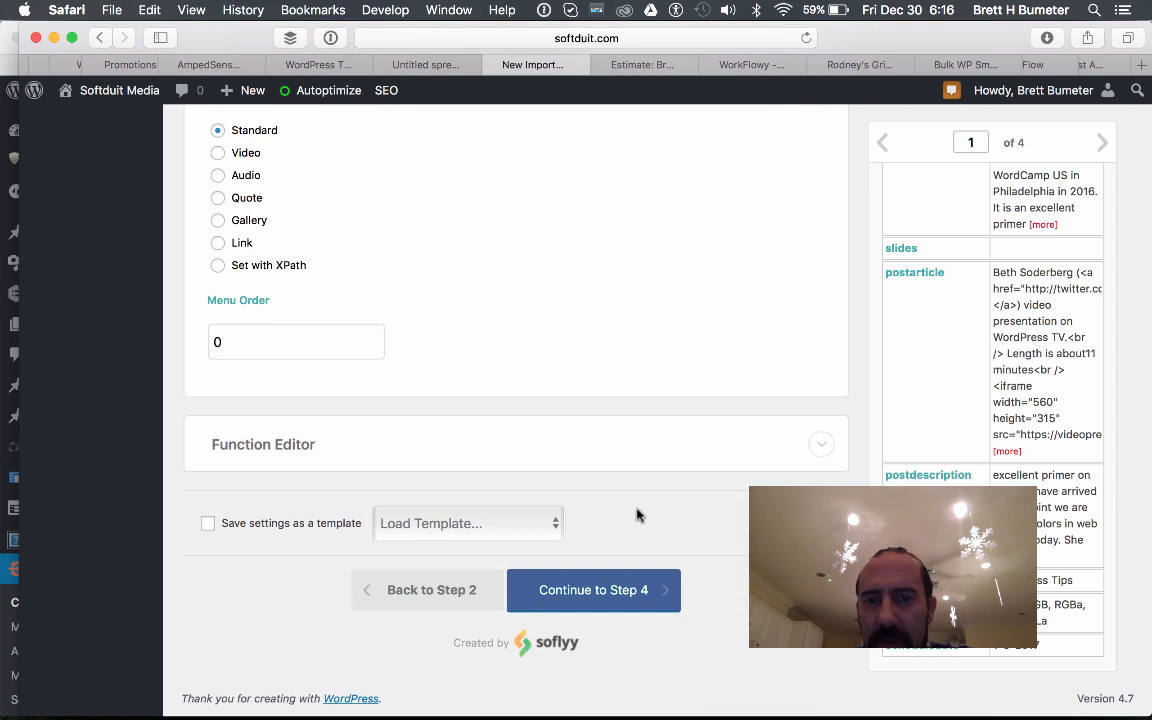
{"action": "scroll", "coordinate": [918, 405], "scroll_direction": "up", "scroll_amount": 5}
{"action": "scroll", "coordinate": [918, 405], "scroll_direction": "up", "scroll_amount": 3}
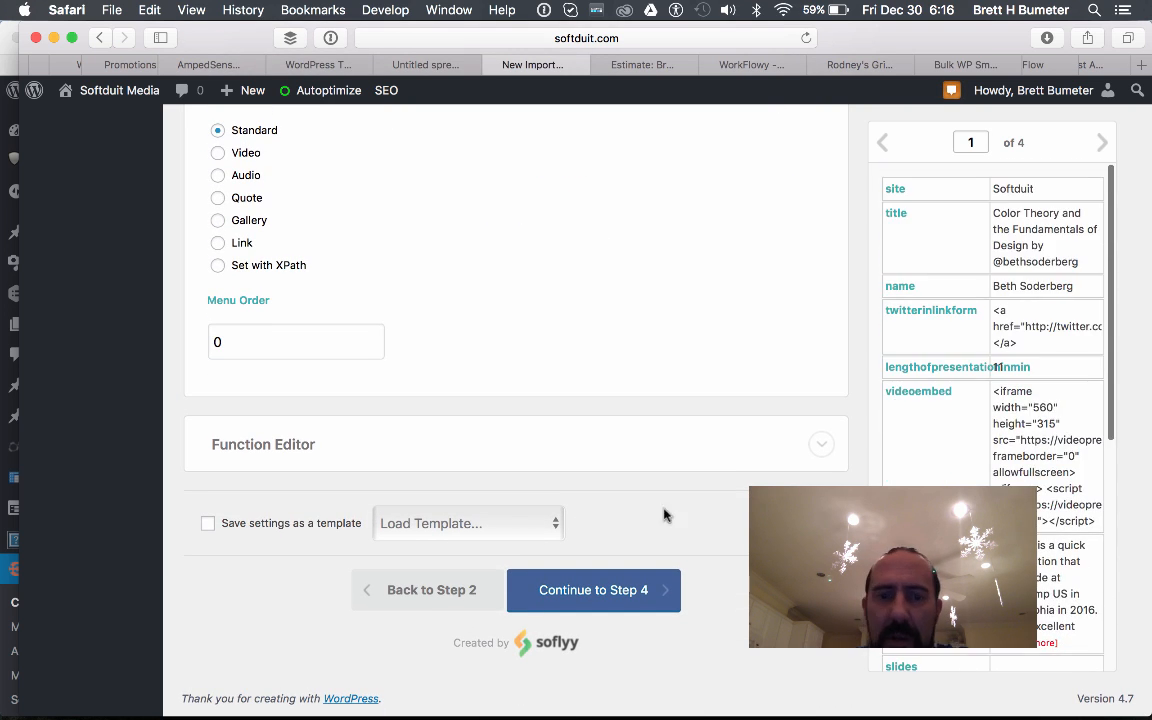
{"action": "left_click", "coordinate": [553, 523]}
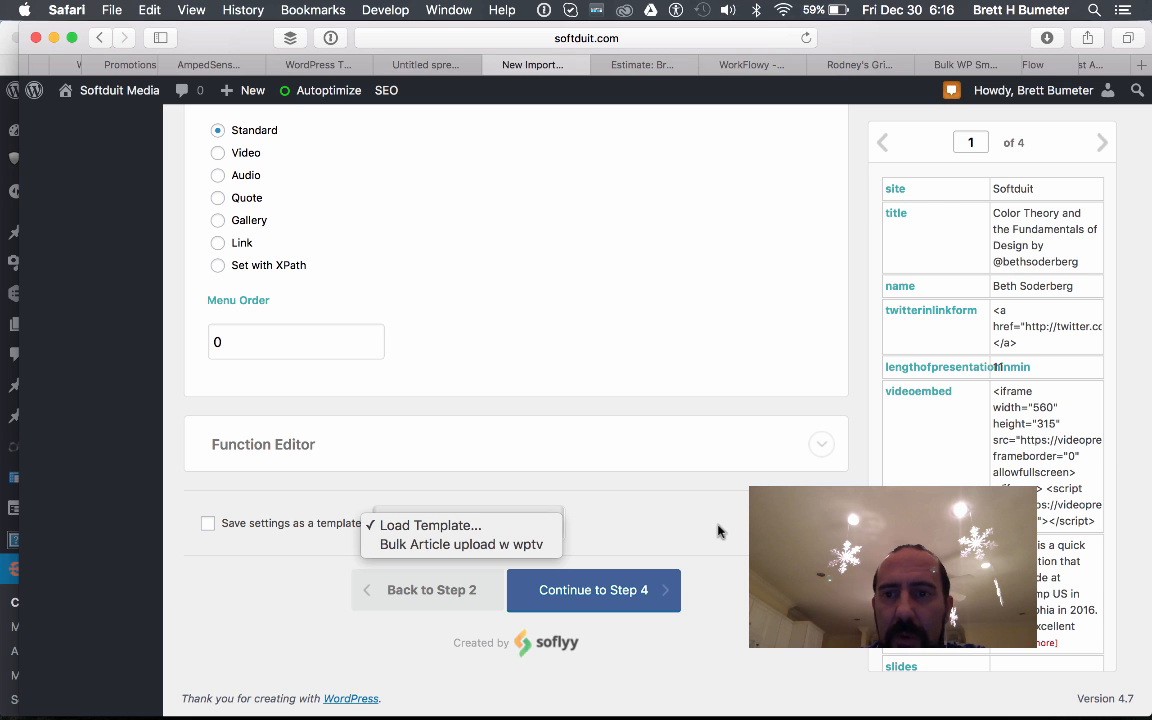
{"action": "left_click", "coordinate": [757, 531]}
Recheck the field mappings from the title to the post format and continue to step 4 of the import.
{"action": "scroll", "coordinate": [757, 531], "scroll_direction": "up", "scroll_amount": 15}
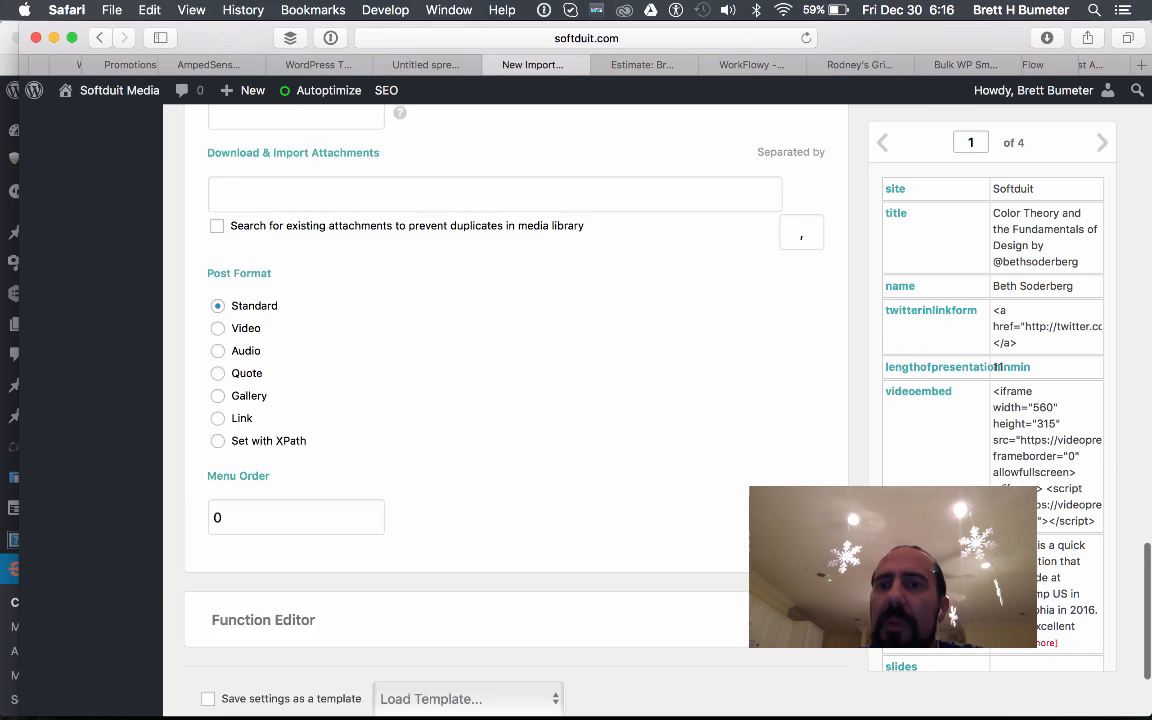
{"action": "scroll", "coordinate": [862, 484], "scroll_direction": "up", "scroll_amount": 10}
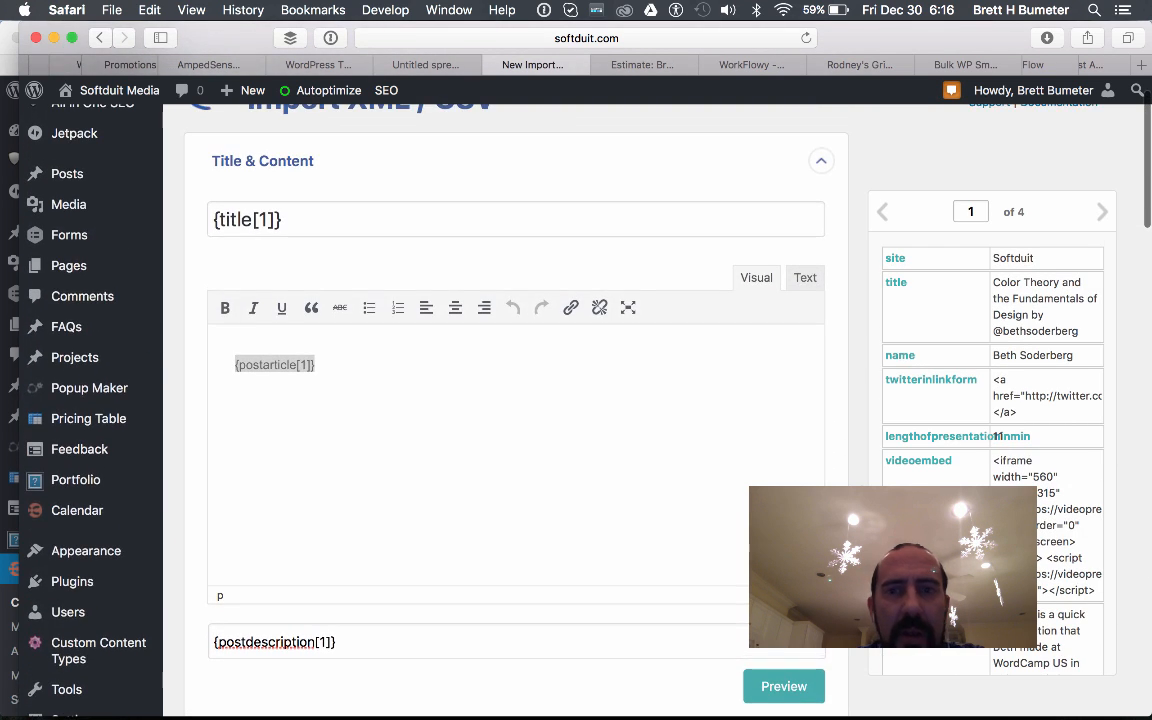
{"action": "scroll", "coordinate": [862, 484], "scroll_direction": "down", "scroll_amount": 20}
{"action": "scroll", "coordinate": [862, 484], "scroll_direction": "down", "scroll_amount": 15}
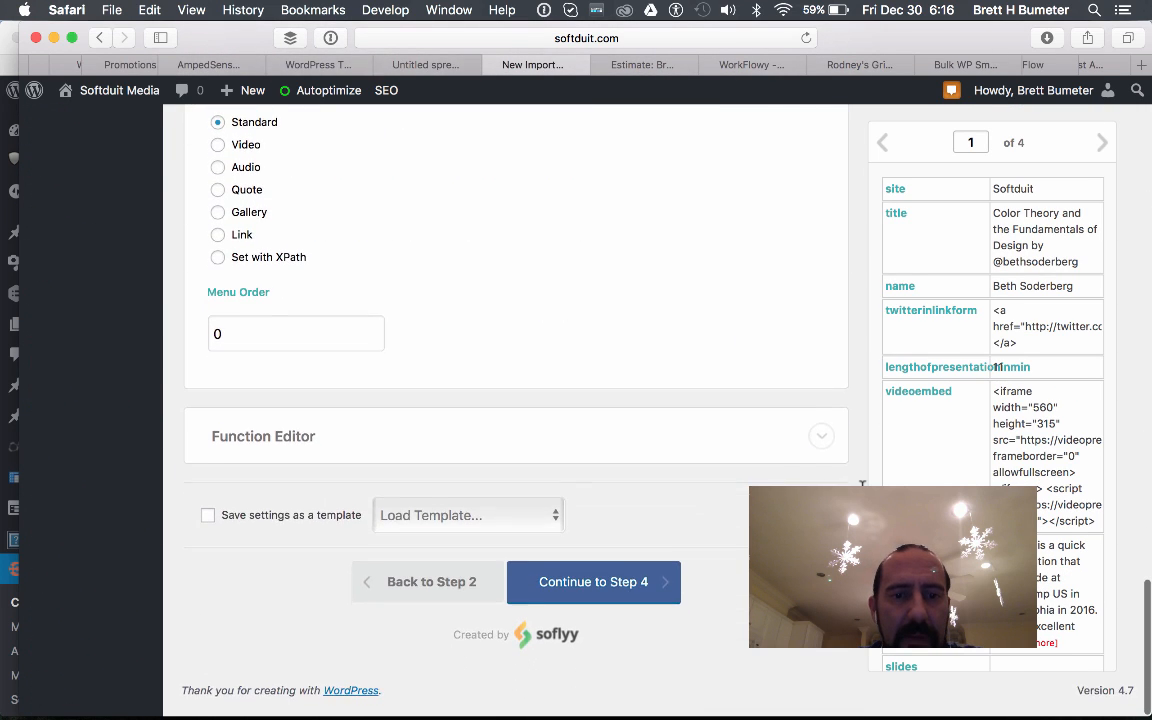
{"action": "left_click", "coordinate": [616, 591]}
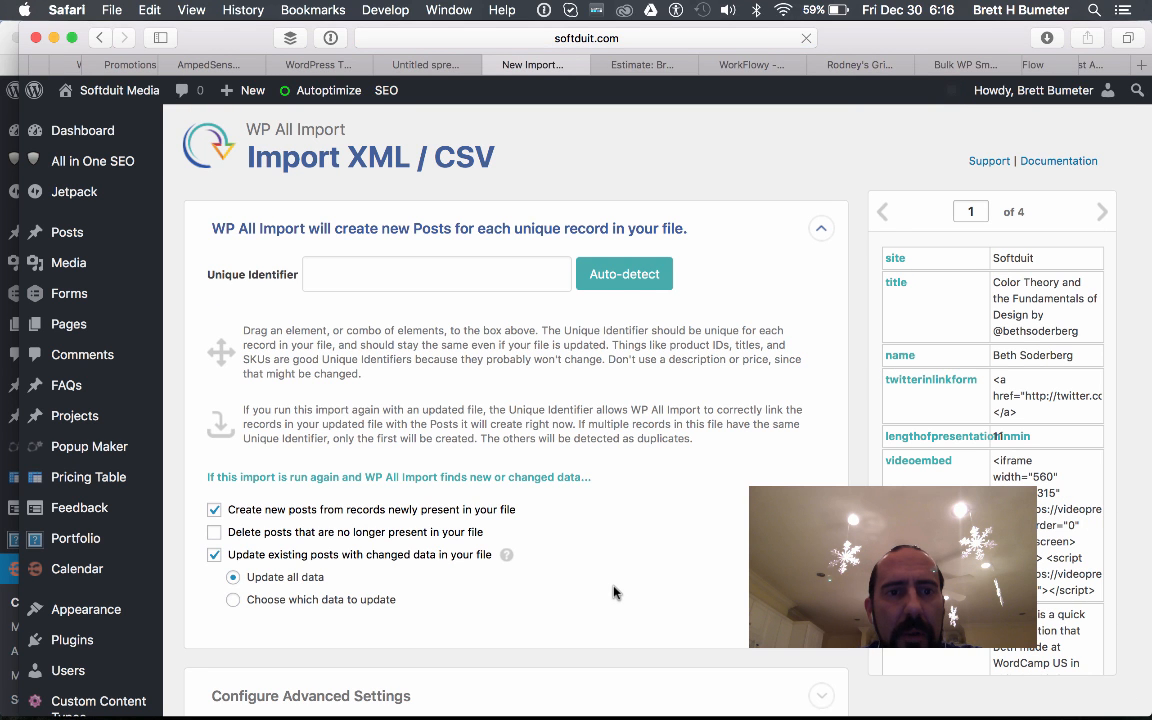
Auto-detect the unique identifier and cut it down to the title element only.
{"action": "left_click", "coordinate": [643, 283]}
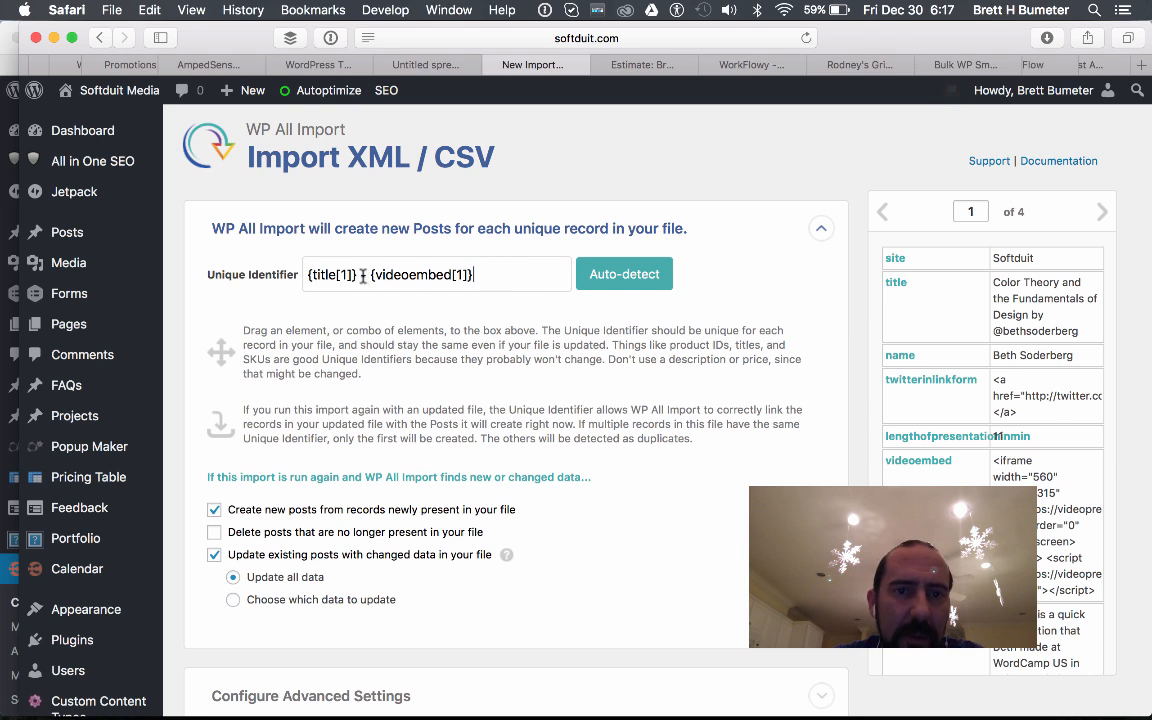
{"action": "left_click_drag", "start_coordinate": [477, 275], "coordinate": [360, 274]}
{"action": "key", "text": "BackSpace"}
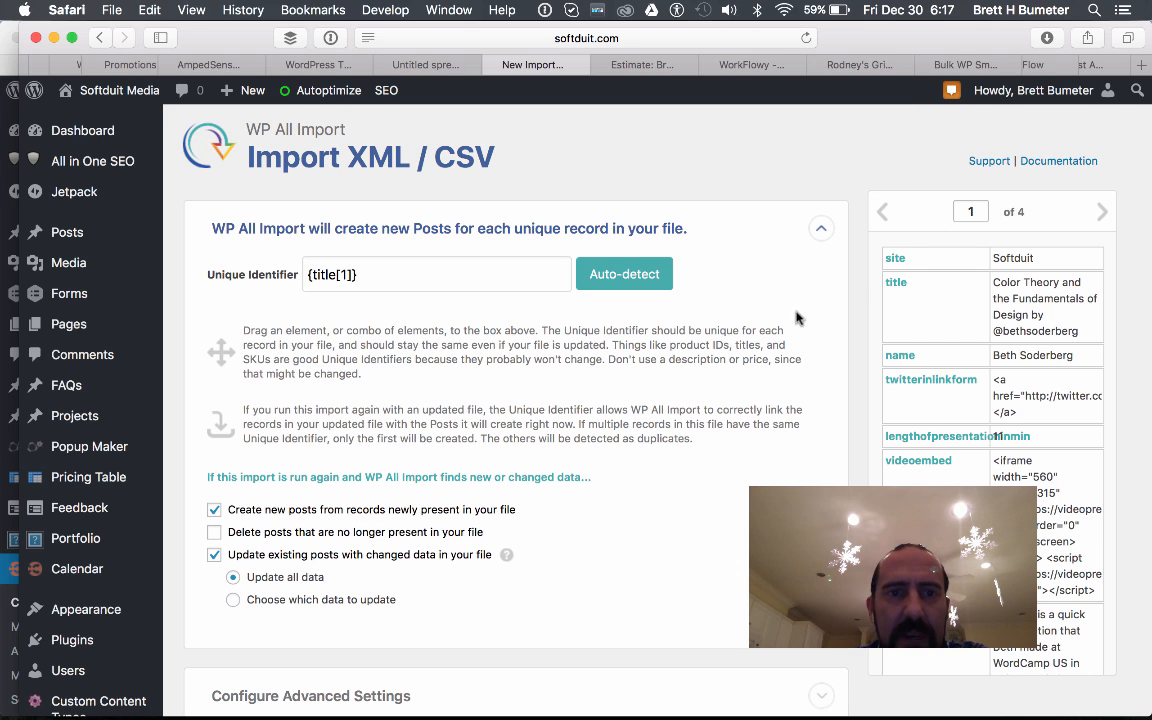
Check the import's advanced settings and continue to the import summary.
{"action": "scroll", "coordinate": [783, 327], "scroll_direction": "down", "scroll_amount": 5}
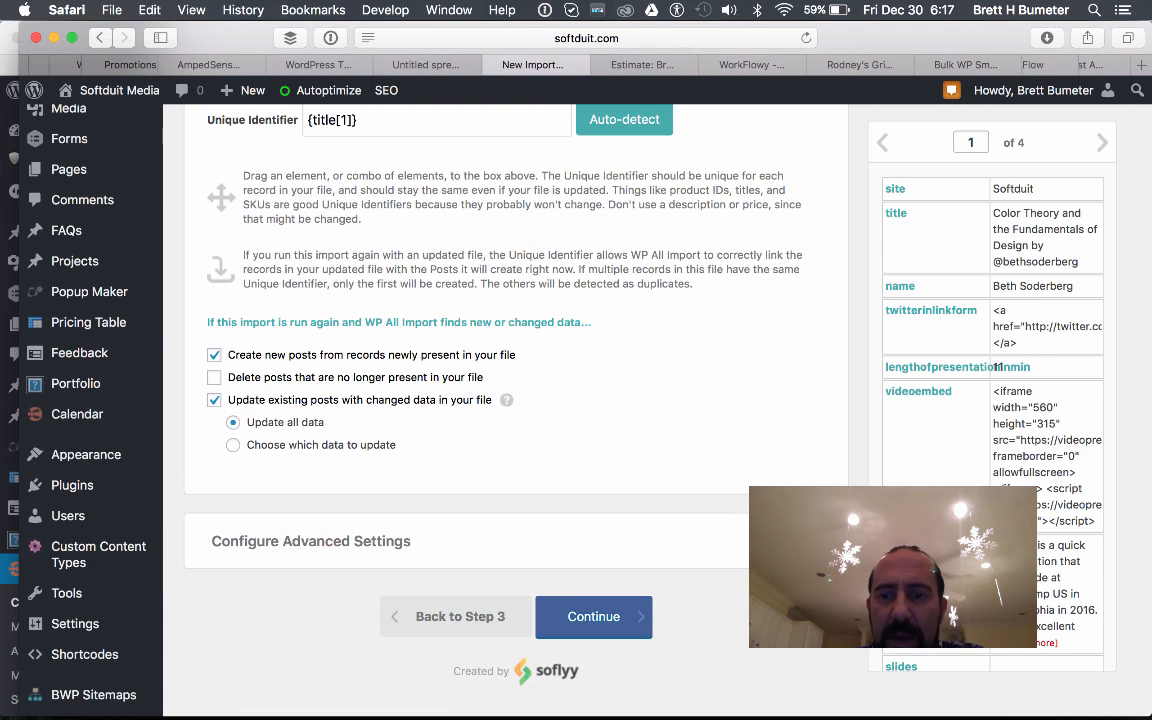
{"action": "left_click", "coordinate": [311, 541]}
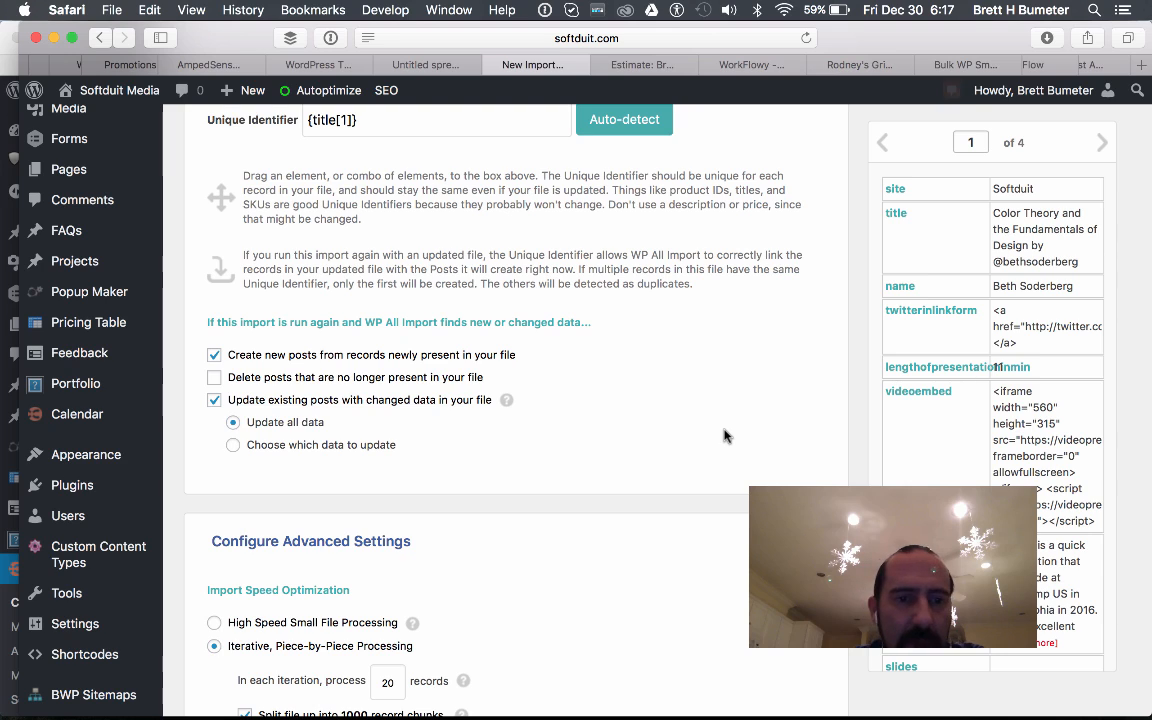
{"action": "scroll", "coordinate": [725, 435], "scroll_direction": "down", "scroll_amount": 10}
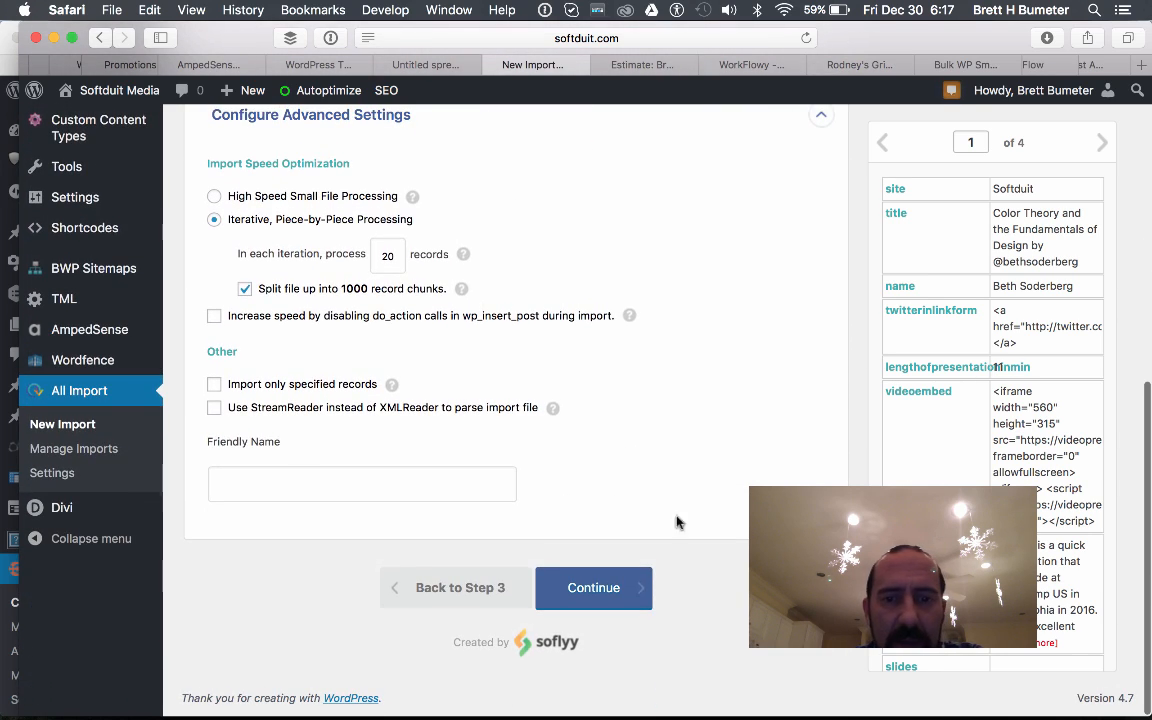
{"action": "left_click", "coordinate": [610, 582]}
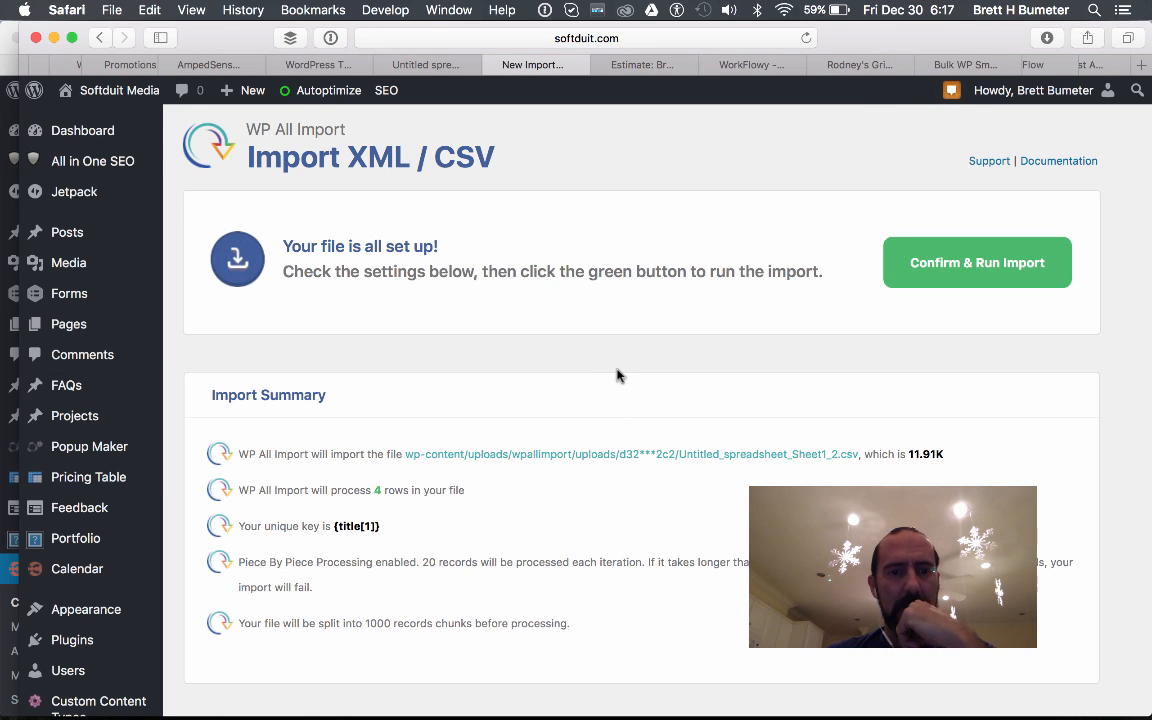
Review the import summary, then confirm and run the import.
{"action": "scroll", "coordinate": [617, 375], "scroll_direction": "down", "scroll_amount": 5}
{"action": "scroll", "coordinate": [617, 375], "scroll_direction": "up", "scroll_amount": 5}
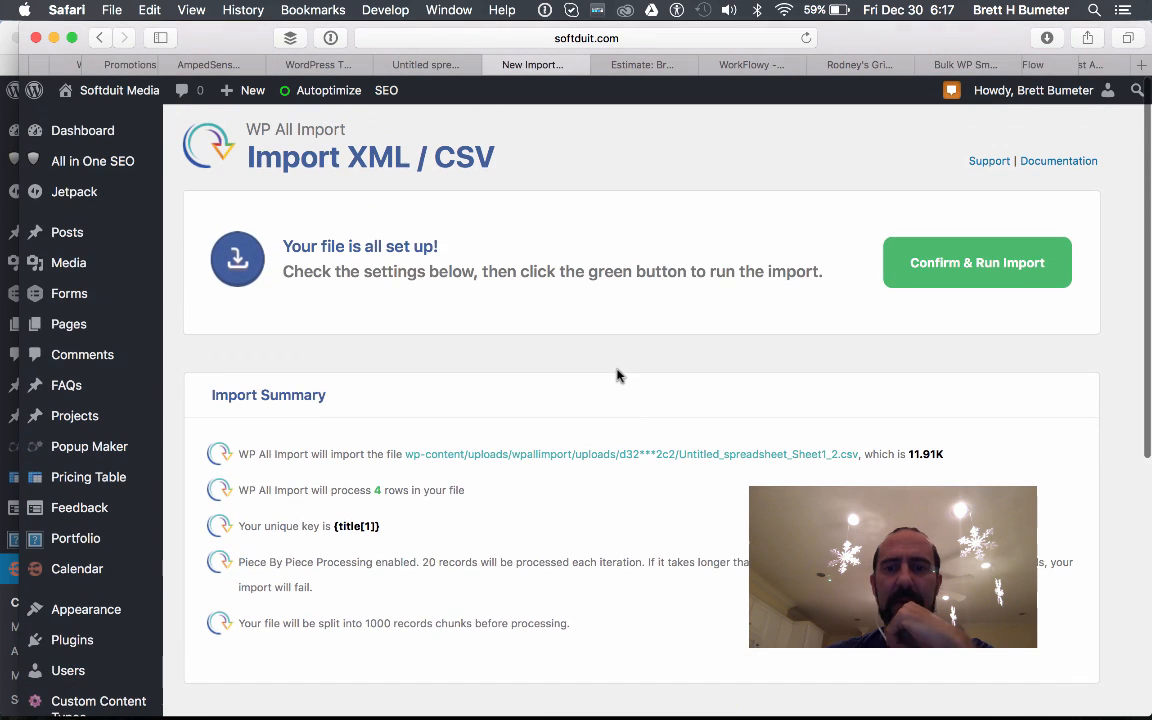
{"action": "left_click", "coordinate": [932, 275]}
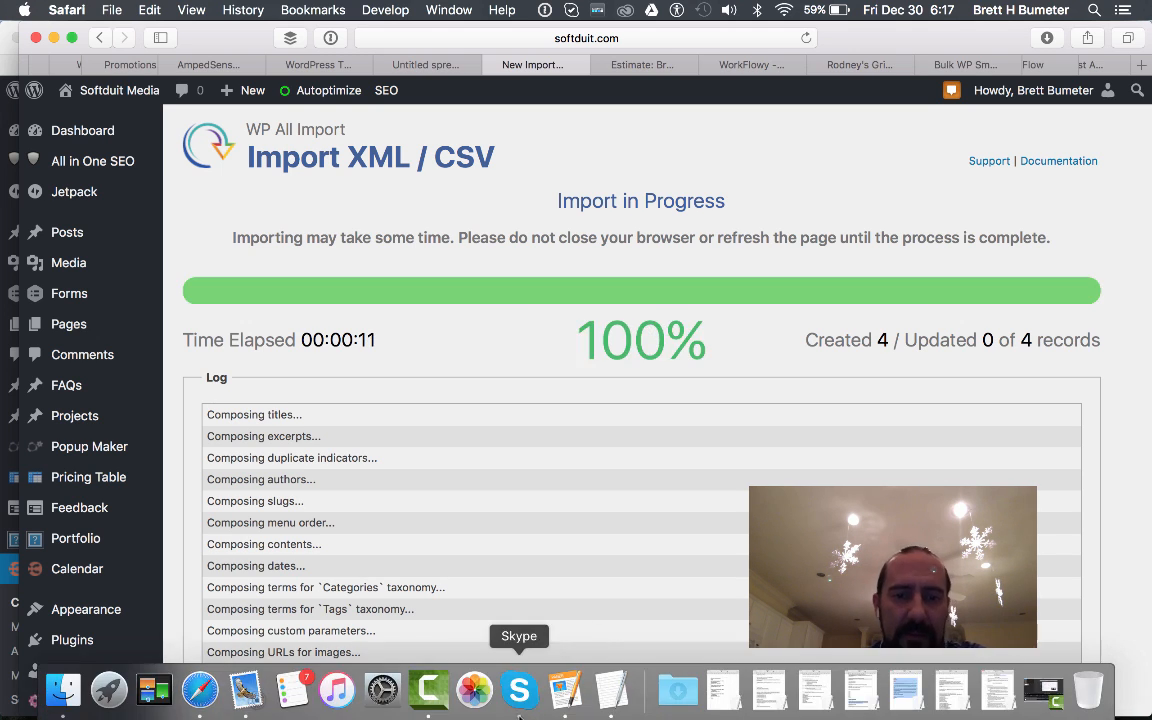
{"action": "right_click", "coordinate": [429, 688]}
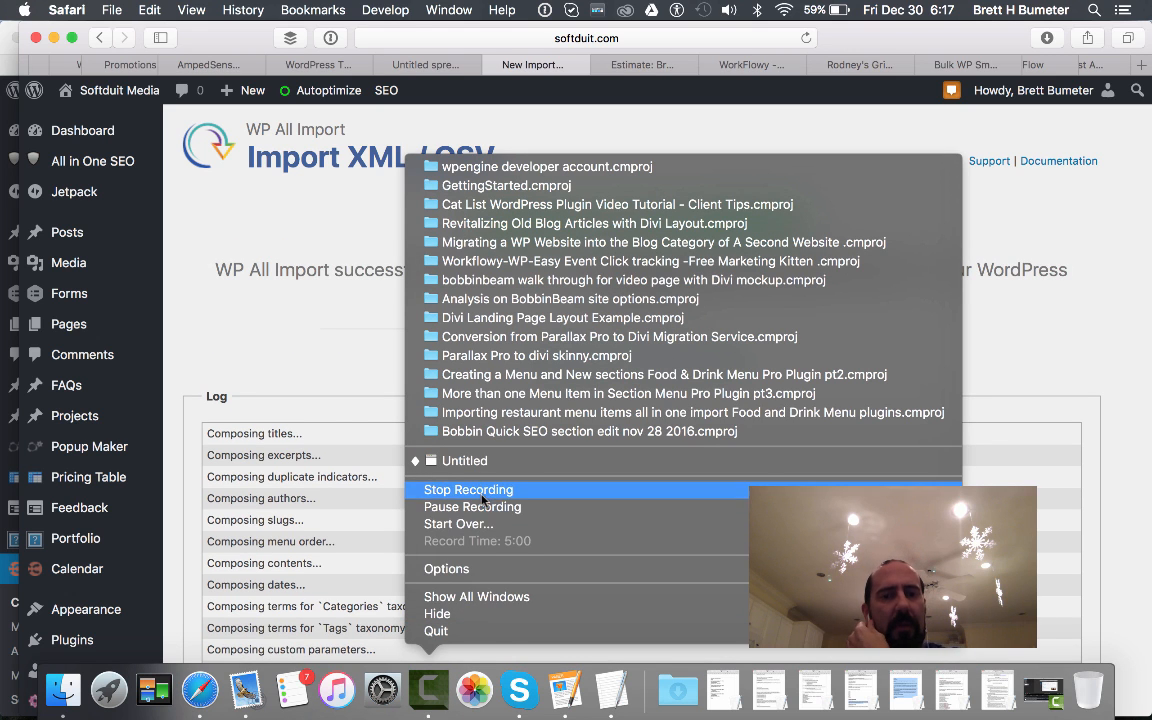
{"action": "left_click", "coordinate": [445, 506]}
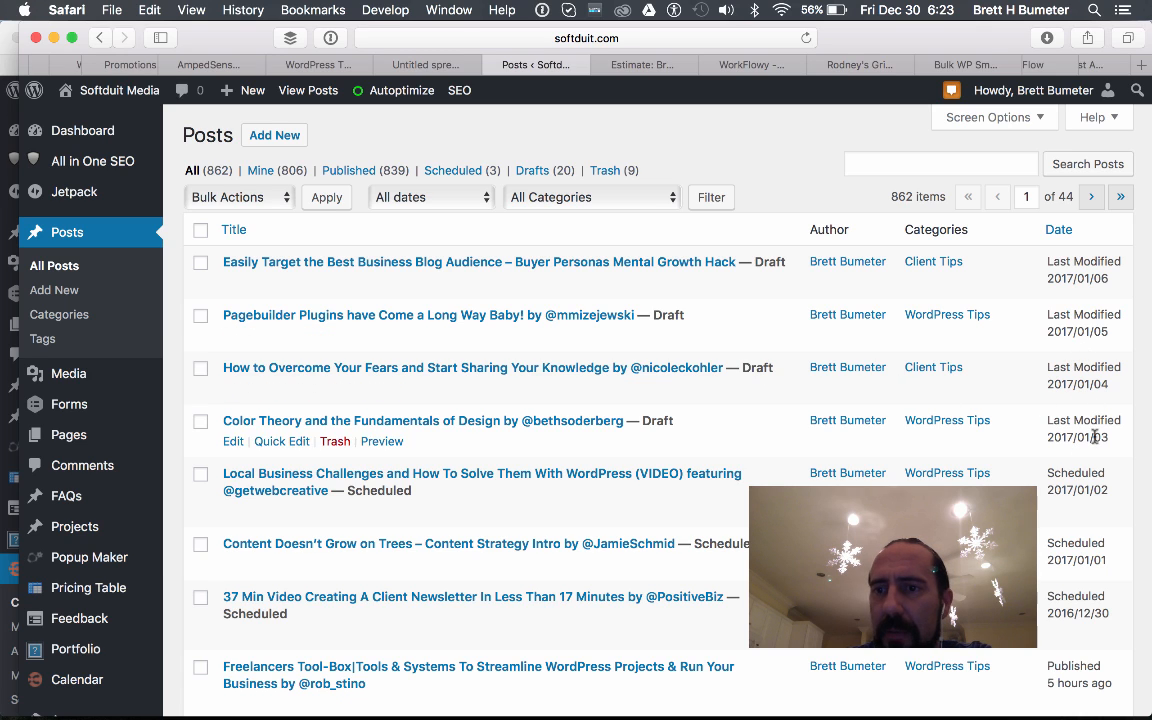
Preview the draft post "Color Theory and the Fundamentals of Design" in a separate tab and review its content down to the related posts.
{"action": "right_click", "coordinate": [381, 446]}
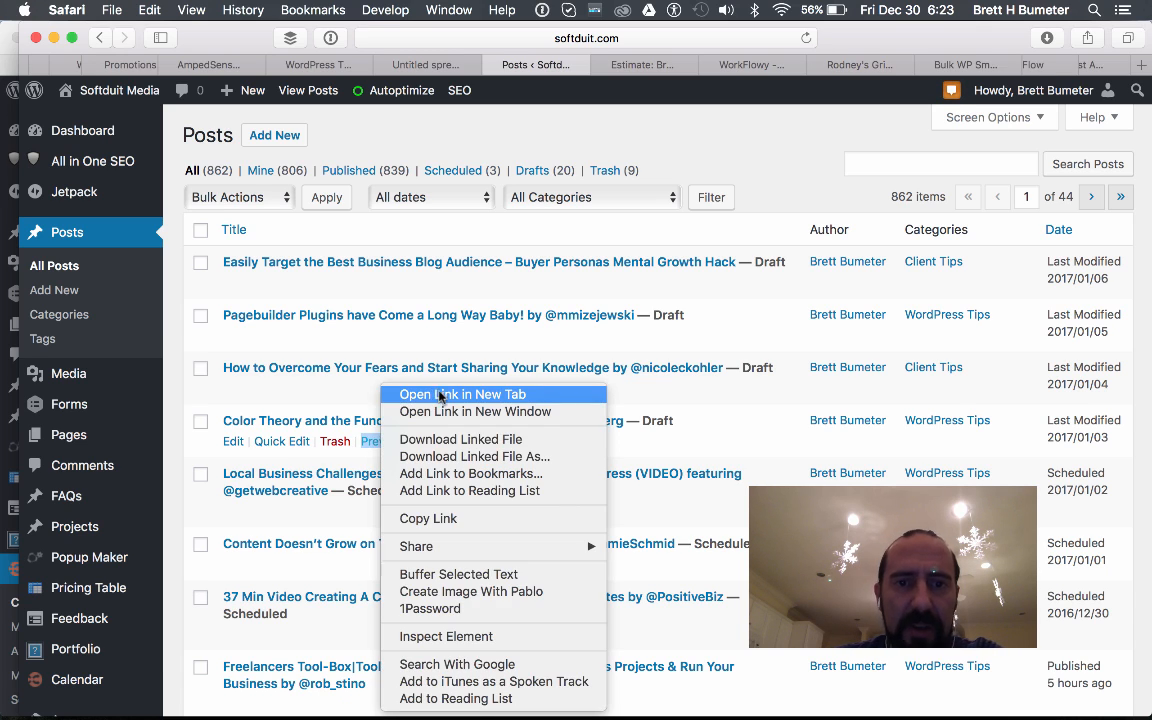
{"action": "left_click", "coordinate": [397, 357]}
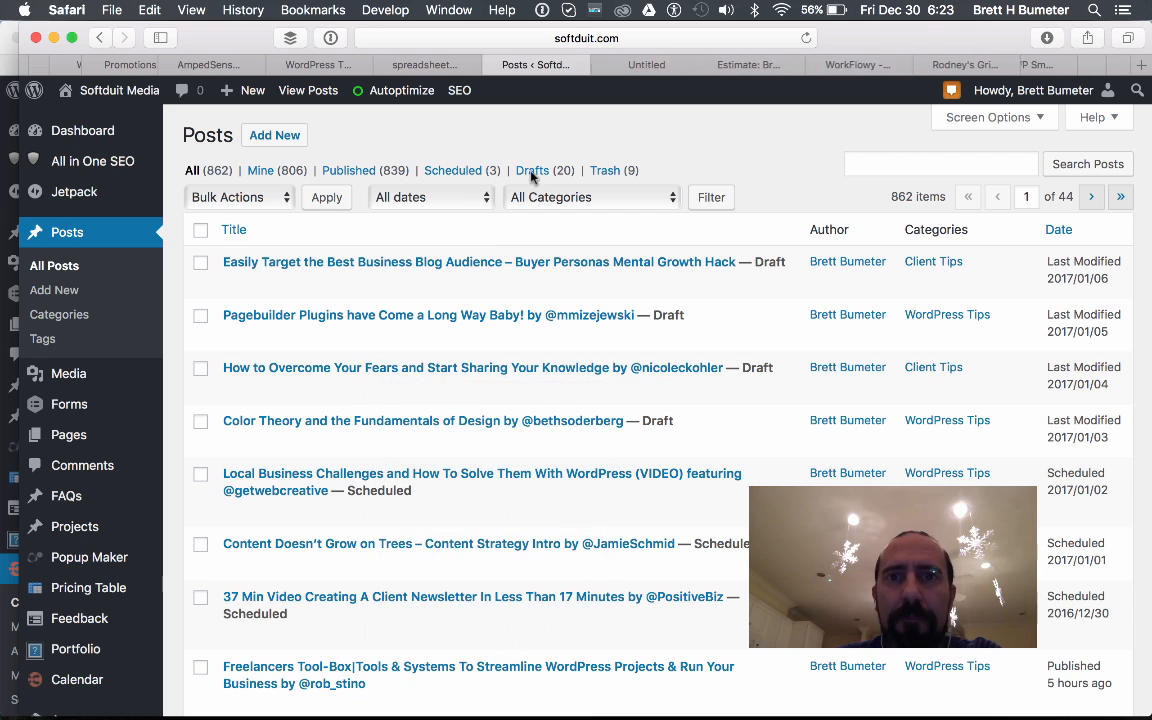
{"action": "left_click", "coordinate": [648, 66]}
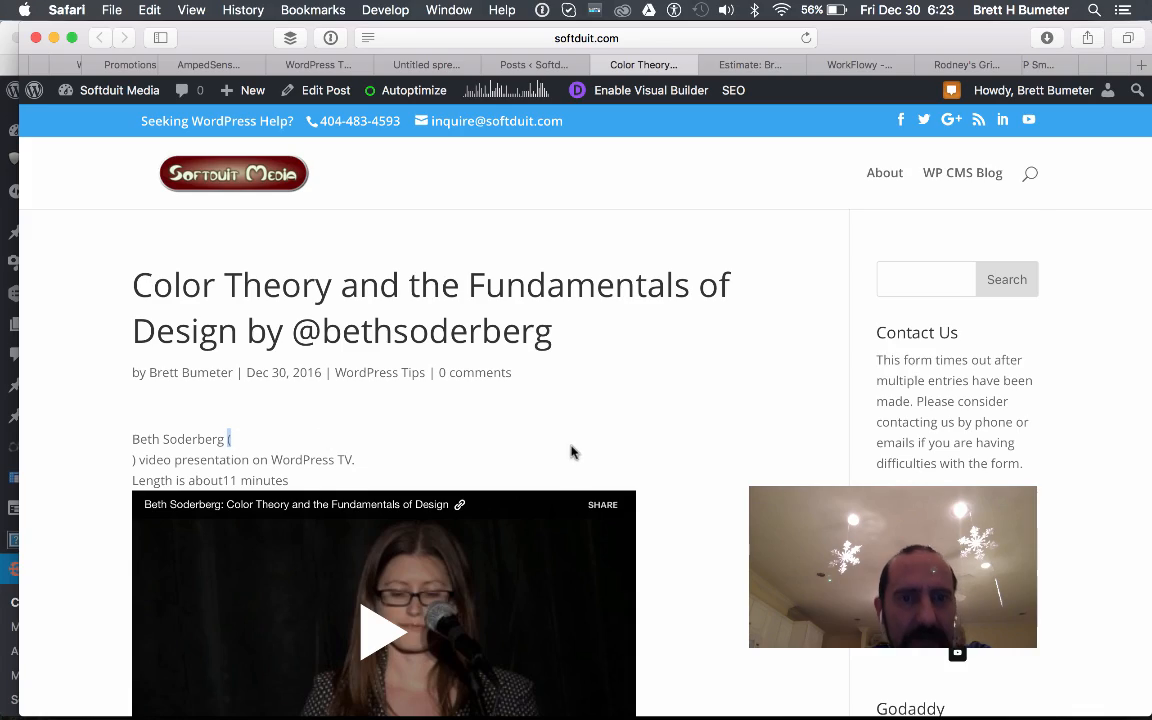
{"action": "scroll", "coordinate": [571, 452], "scroll_direction": "down", "scroll_amount": 10}
{"action": "scroll", "coordinate": [571, 452], "scroll_direction": "down", "scroll_amount": 5}
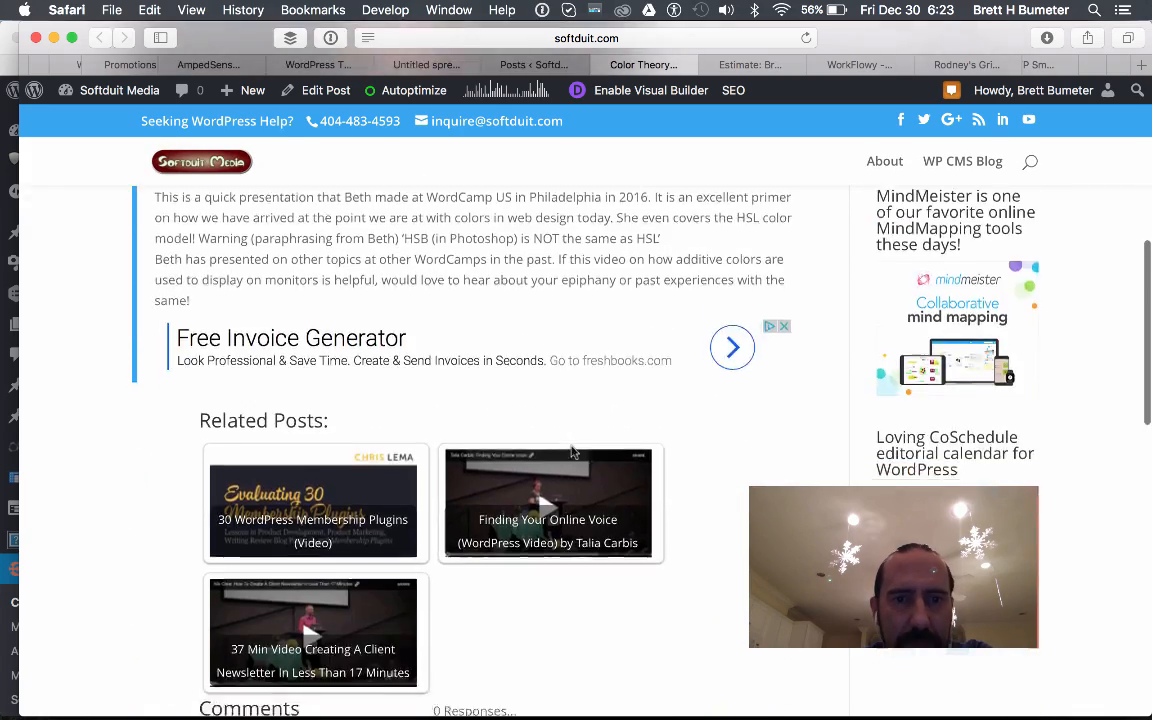
Review the previewed post again from the related posts back up to its title, intro text and video.
{"action": "scroll", "coordinate": [571, 452], "scroll_direction": "up", "scroll_amount": 6}
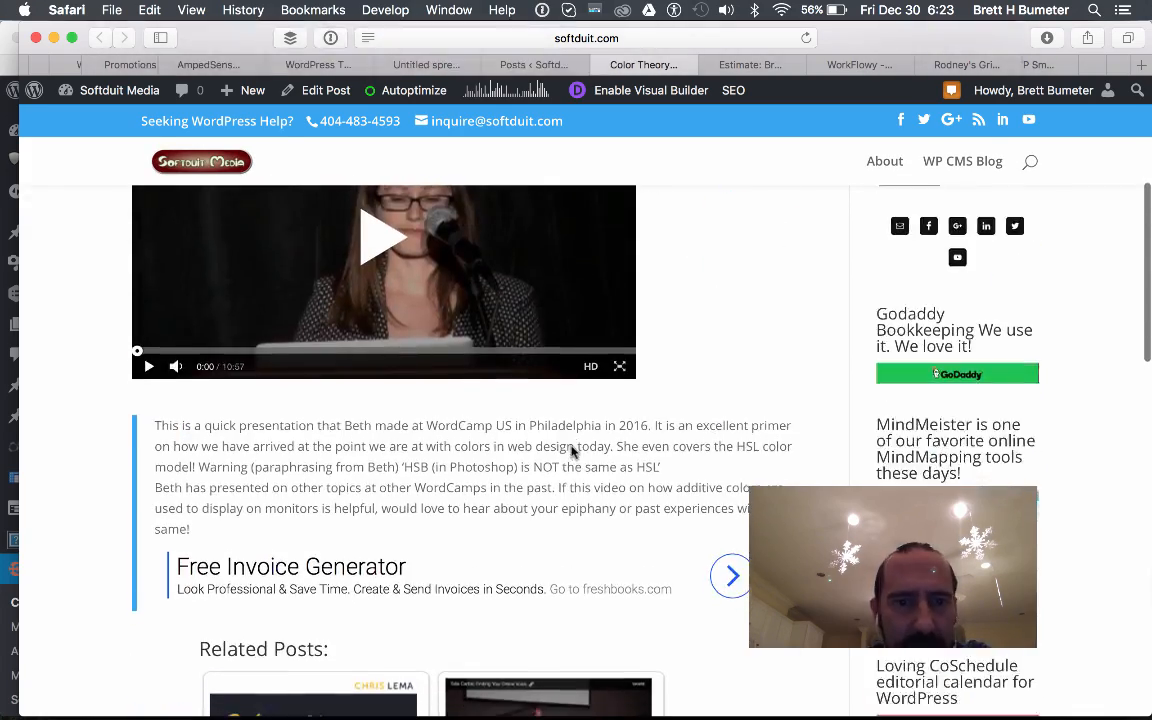
{"action": "scroll", "coordinate": [571, 452], "scroll_direction": "down", "scroll_amount": 8}
{"action": "scroll", "coordinate": [571, 452], "scroll_direction": "up", "scroll_amount": 6}
{"action": "scroll", "coordinate": [571, 452], "scroll_direction": "up", "scroll_amount": 8}
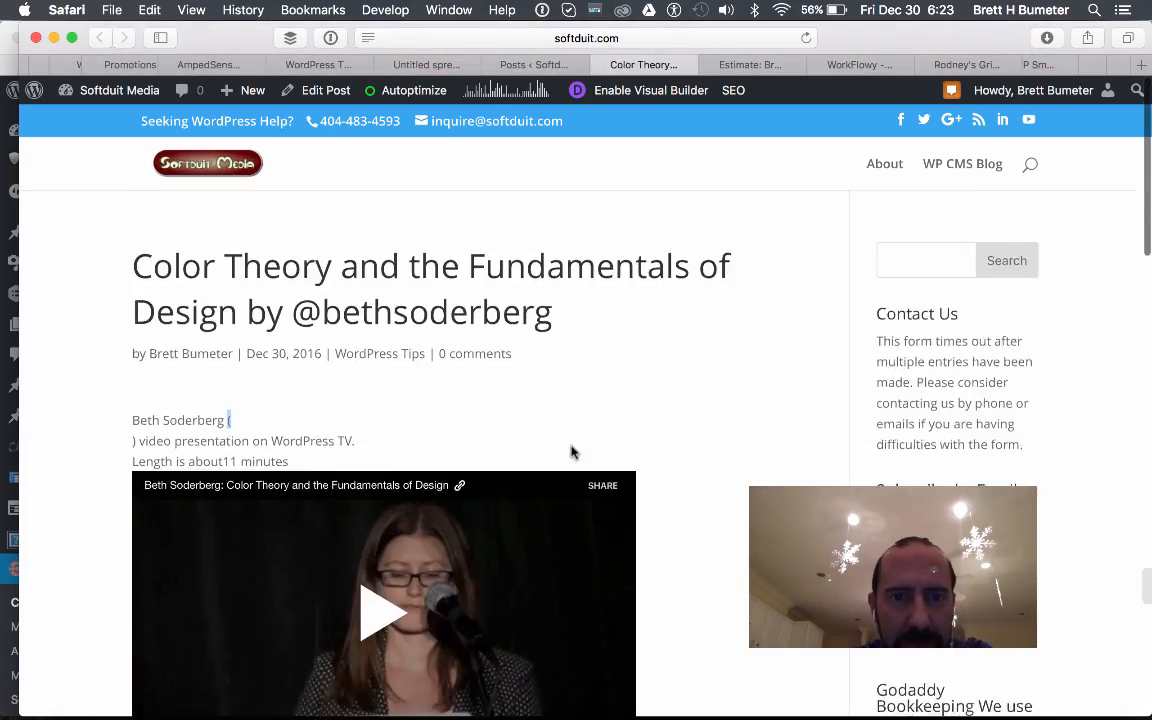
{"action": "scroll", "coordinate": [571, 452], "scroll_direction": "down", "scroll_amount": 6}
{"action": "scroll", "coordinate": [571, 452], "scroll_direction": "up", "scroll_amount": 4}
{"action": "scroll", "coordinate": [571, 452], "scroll_direction": "up", "scroll_amount": 4}
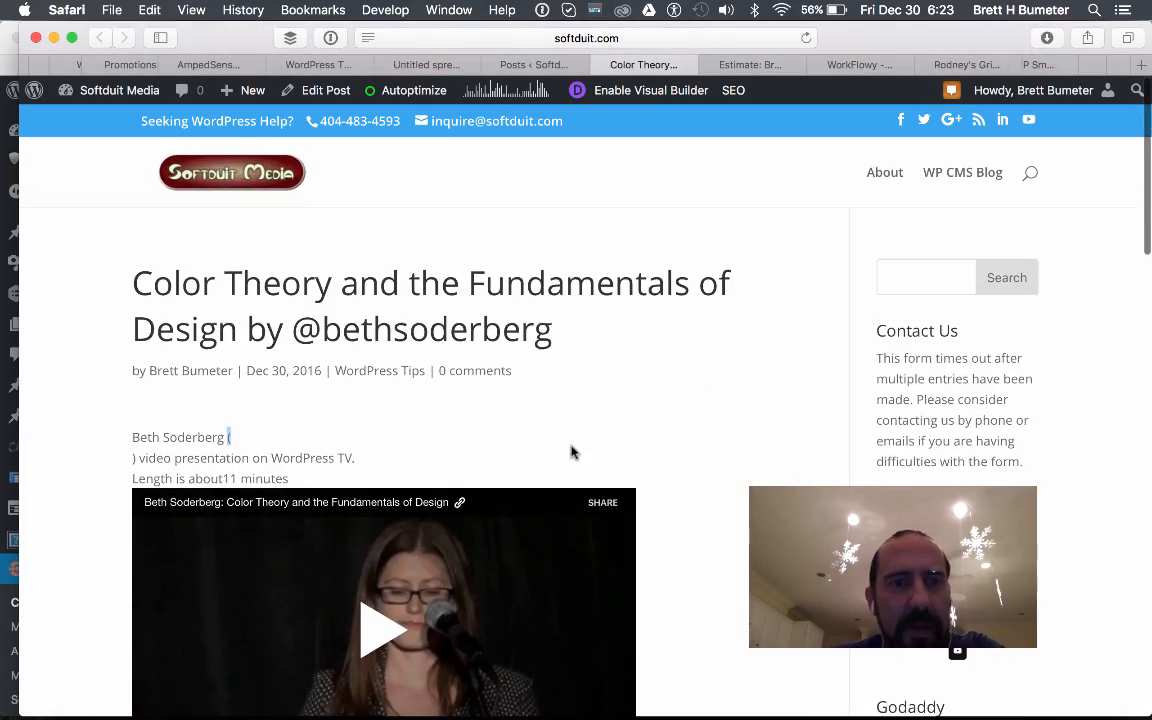
Capture a screenshot of just the embedded video player in the previewed post.
{"action": "scroll", "coordinate": [573, 452], "scroll_direction": "down", "scroll_amount": 5}
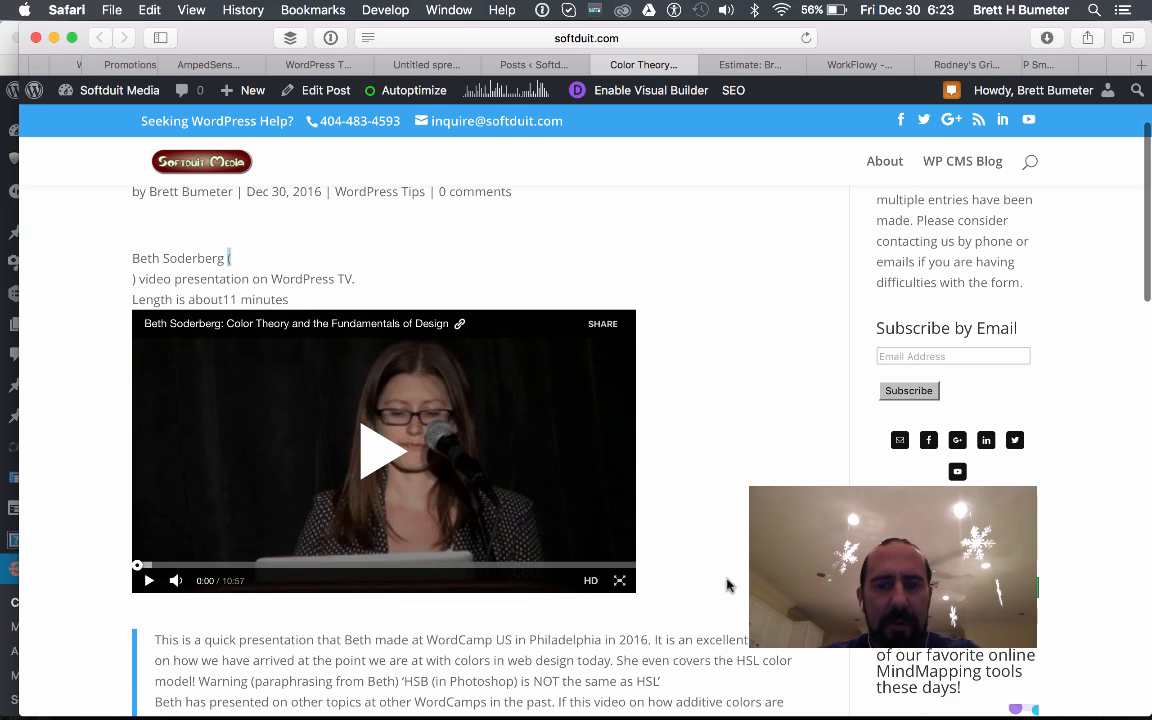
{"action": "key", "text": "super+shift+4"}
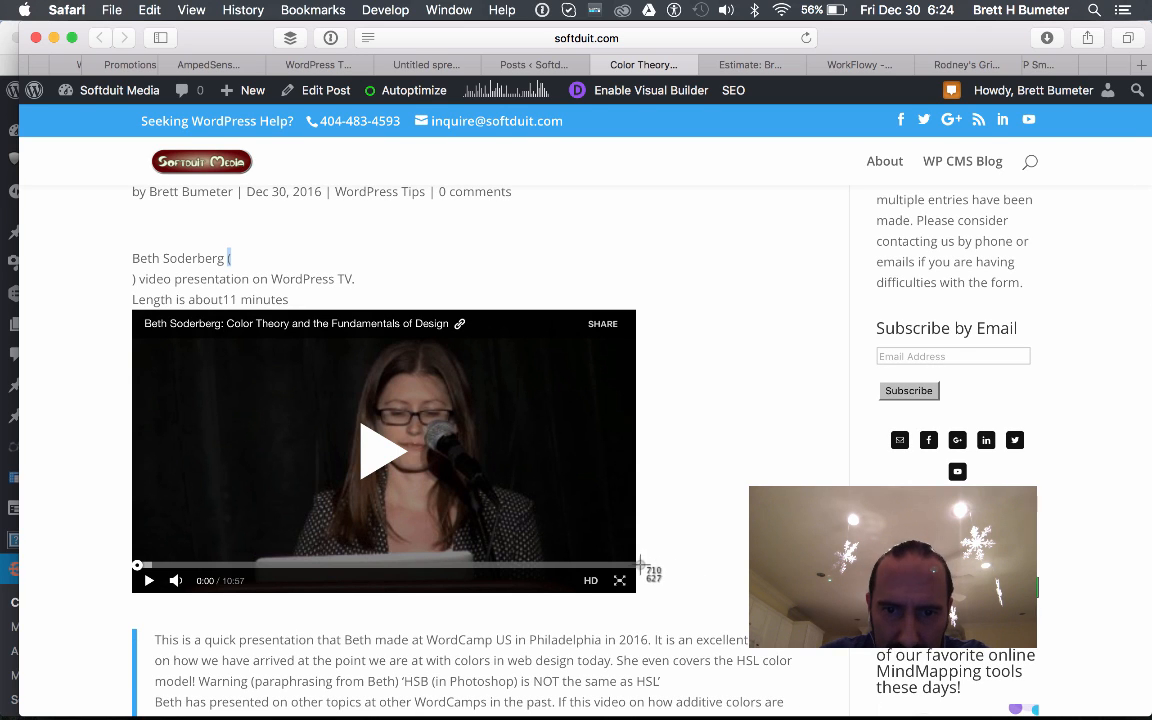
{"action": "left_click_drag", "start_coordinate": [636, 593], "coordinate": [131, 310]}
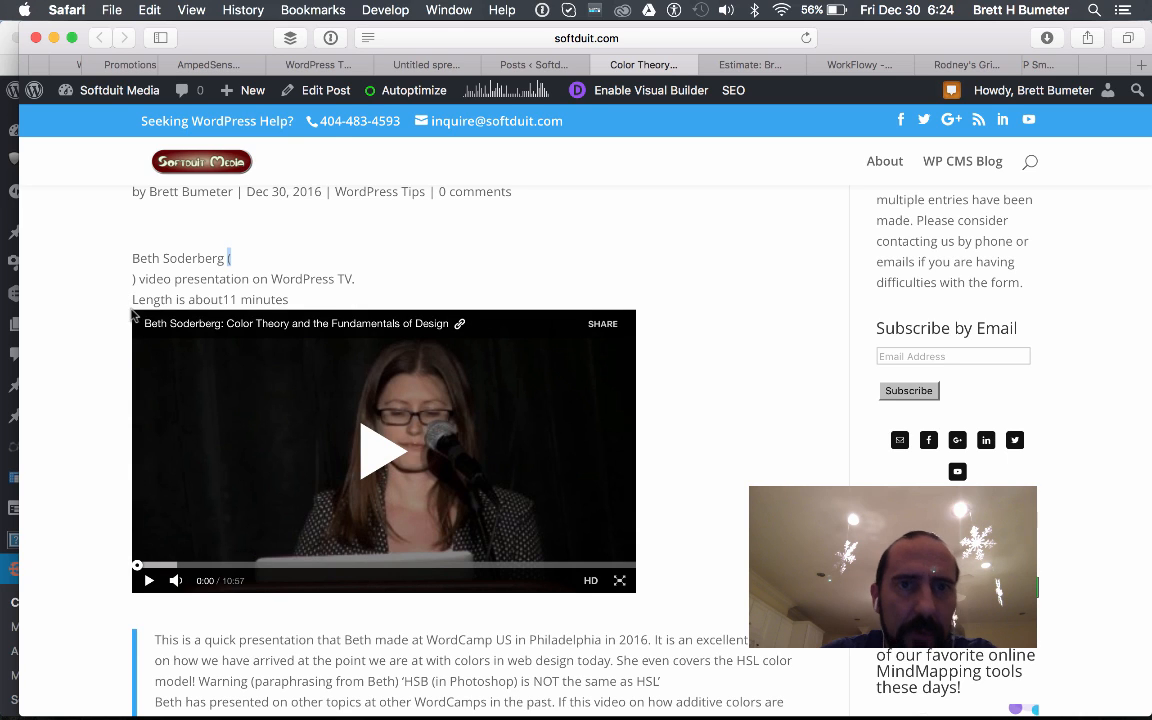
Open the previewed post for editing and start choosing a file to upload as its featured image.
{"action": "left_click", "coordinate": [323, 91]}
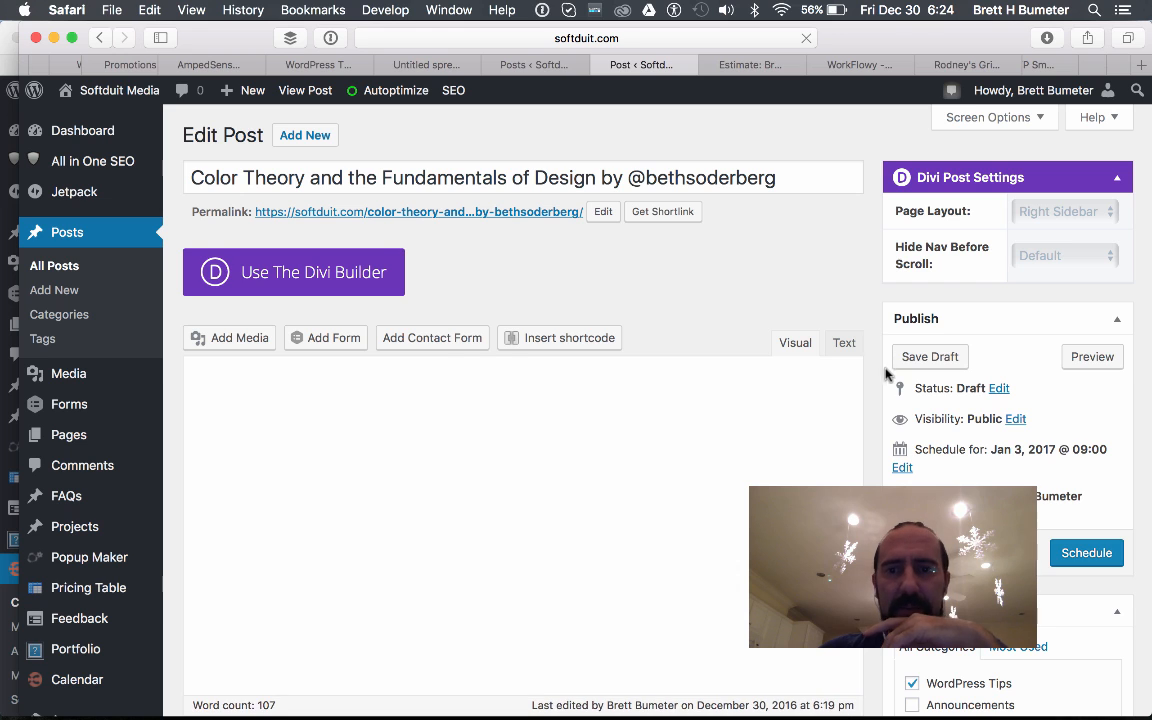
{"action": "scroll", "coordinate": [876, 386], "scroll_direction": "down", "scroll_amount": 1}
{"action": "scroll", "coordinate": [876, 386], "scroll_direction": "down", "scroll_amount": 10}
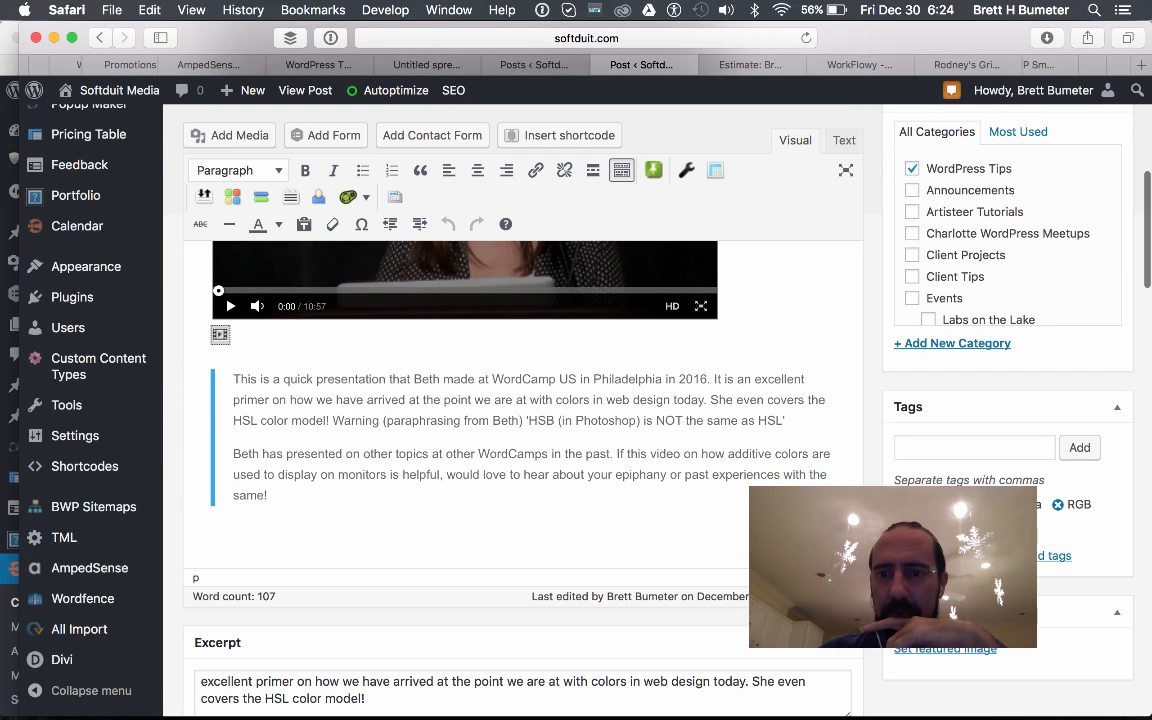
{"action": "left_click", "coordinate": [929, 650]}
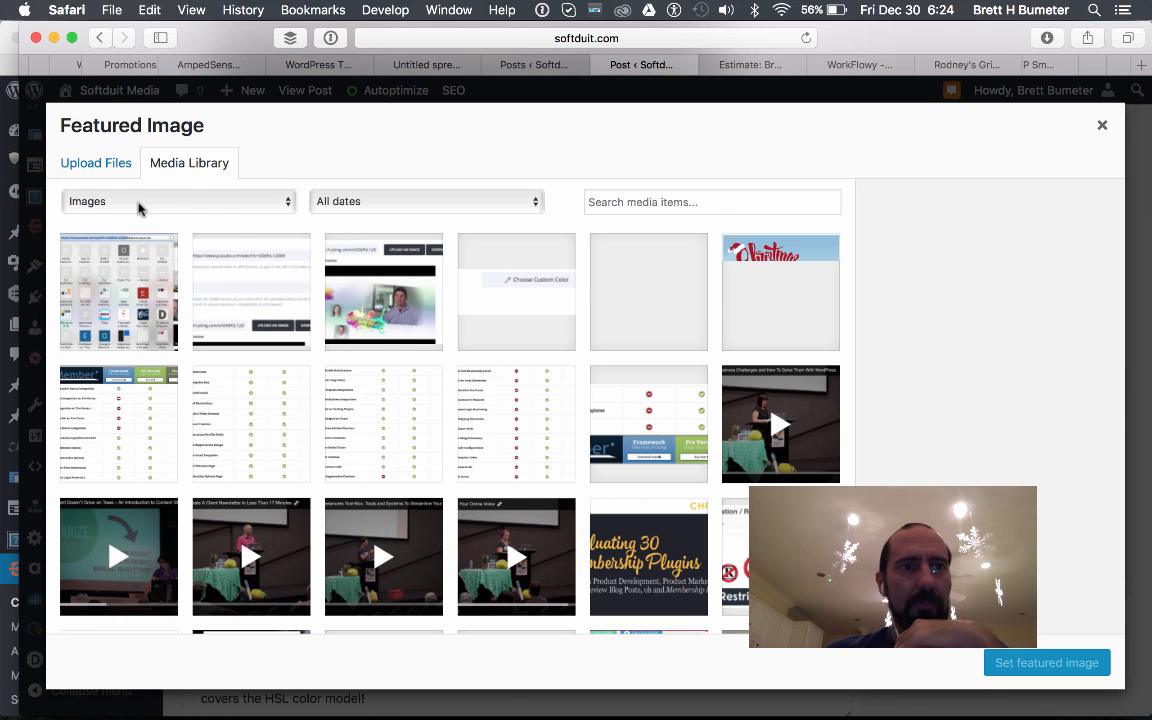
{"action": "left_click", "coordinate": [109, 169]}
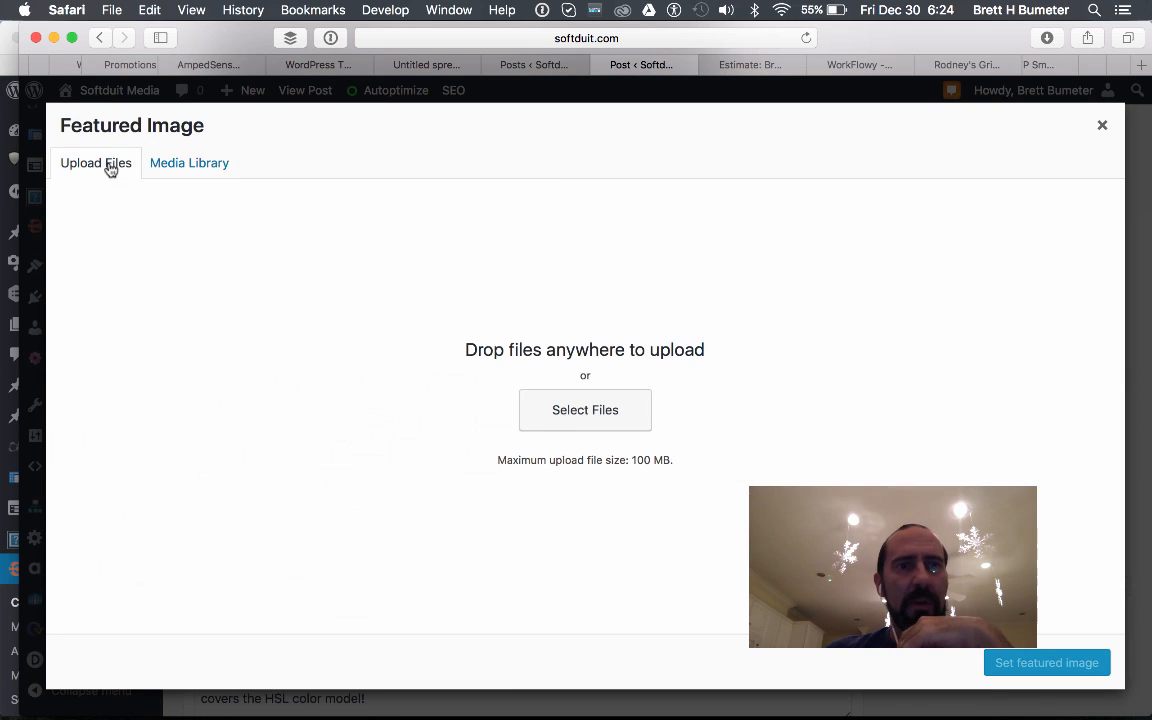
{"action": "left_click", "coordinate": [599, 416]}
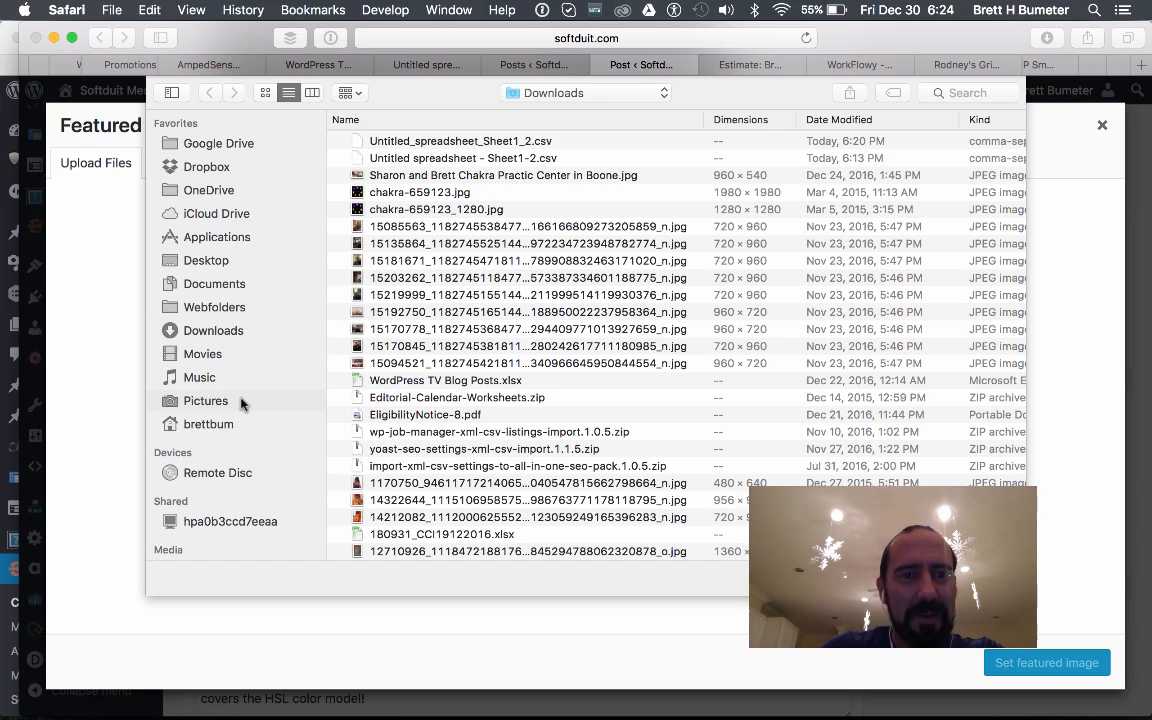
Upload "Screen Shot 2016-12-30 at 6.23.59 PM" from the recent folder inside Screenshots in Pictures.
{"action": "left_click", "coordinate": [206, 401]}
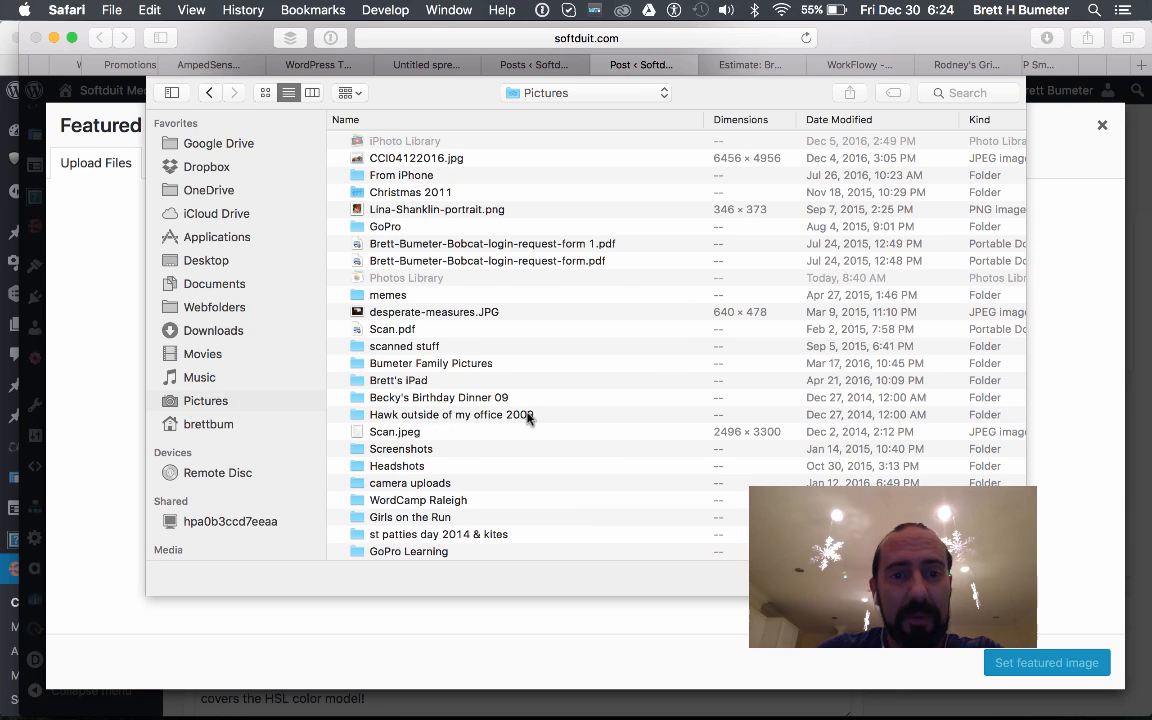
{"action": "scroll", "coordinate": [527, 418], "scroll_direction": "down", "scroll_amount": 4}
{"action": "scroll", "coordinate": [527, 418], "scroll_direction": "up", "scroll_amount": 4}
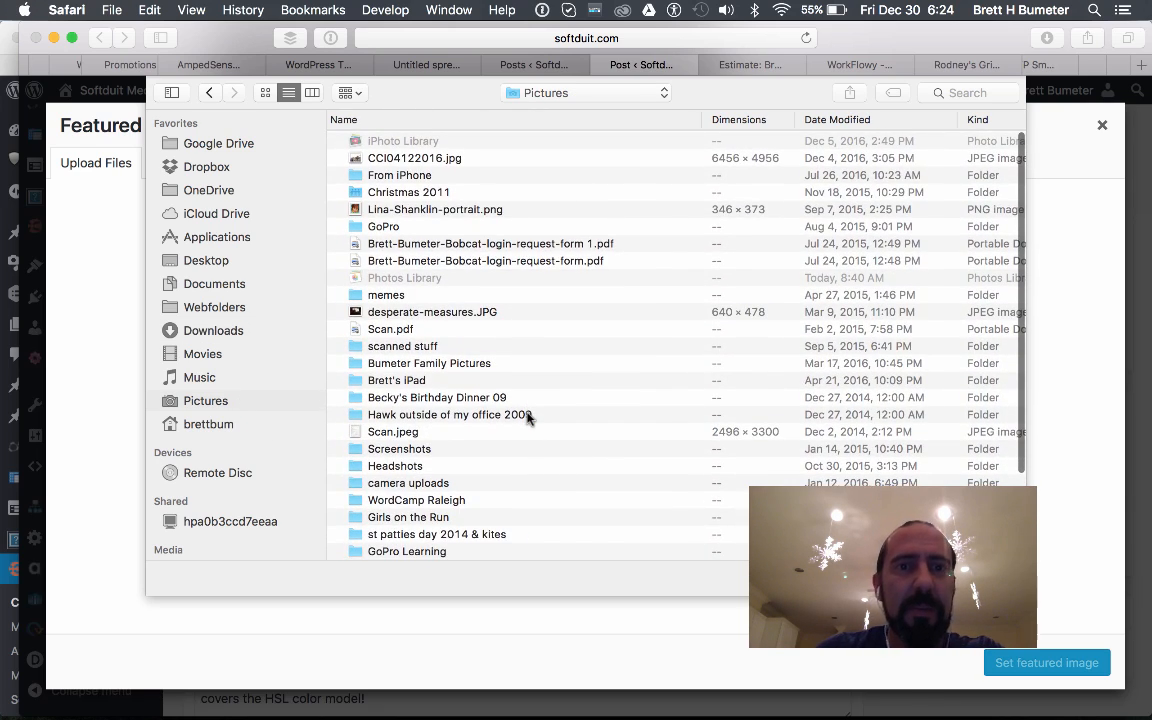
{"action": "double_click", "coordinate": [425, 346]}
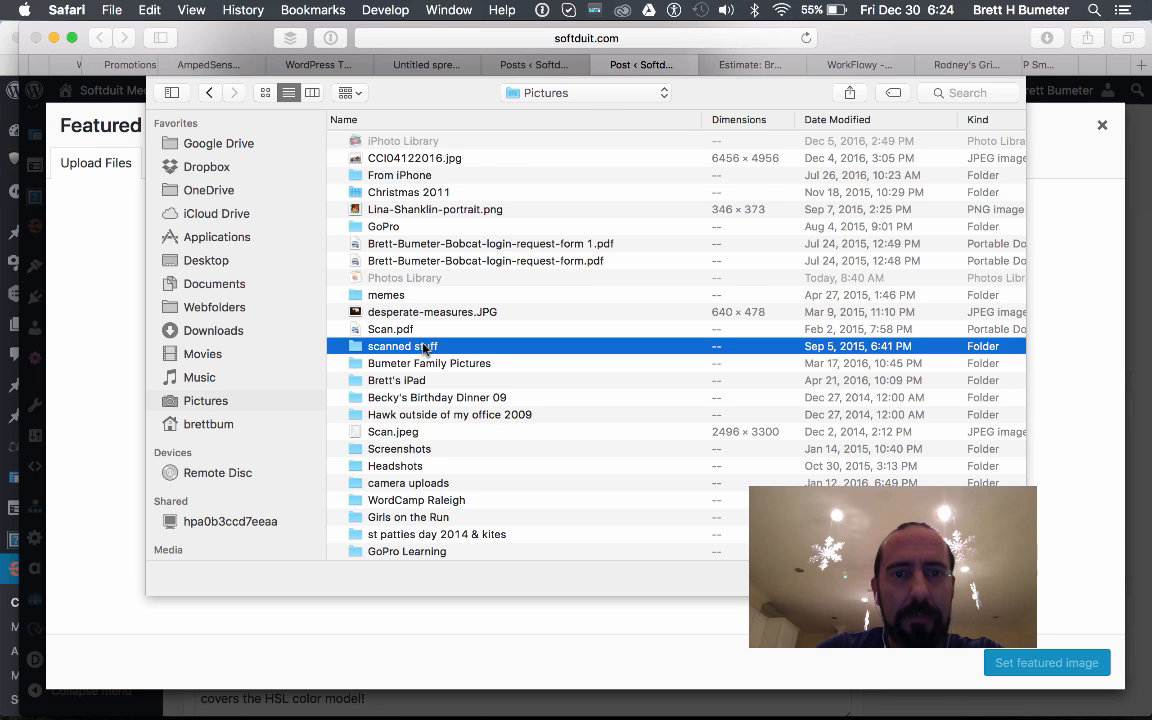
{"action": "left_click", "coordinate": [208, 93]}
{"action": "double_click", "coordinate": [405, 452]}
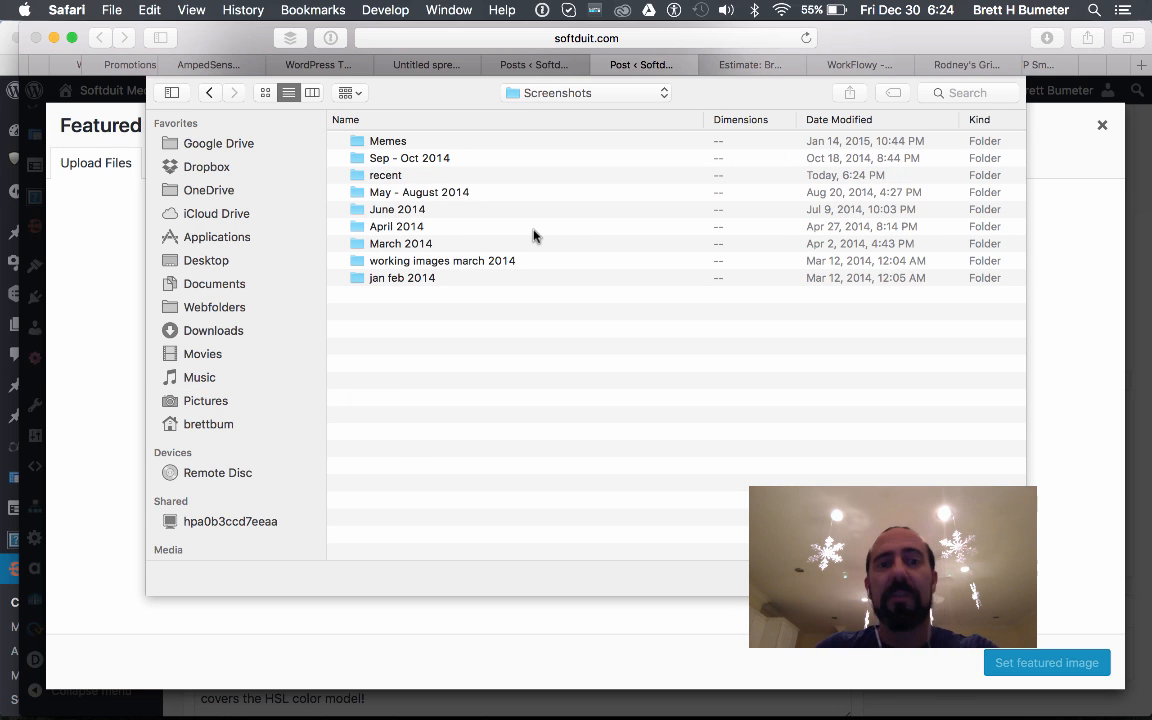
{"action": "double_click", "coordinate": [417, 175]}
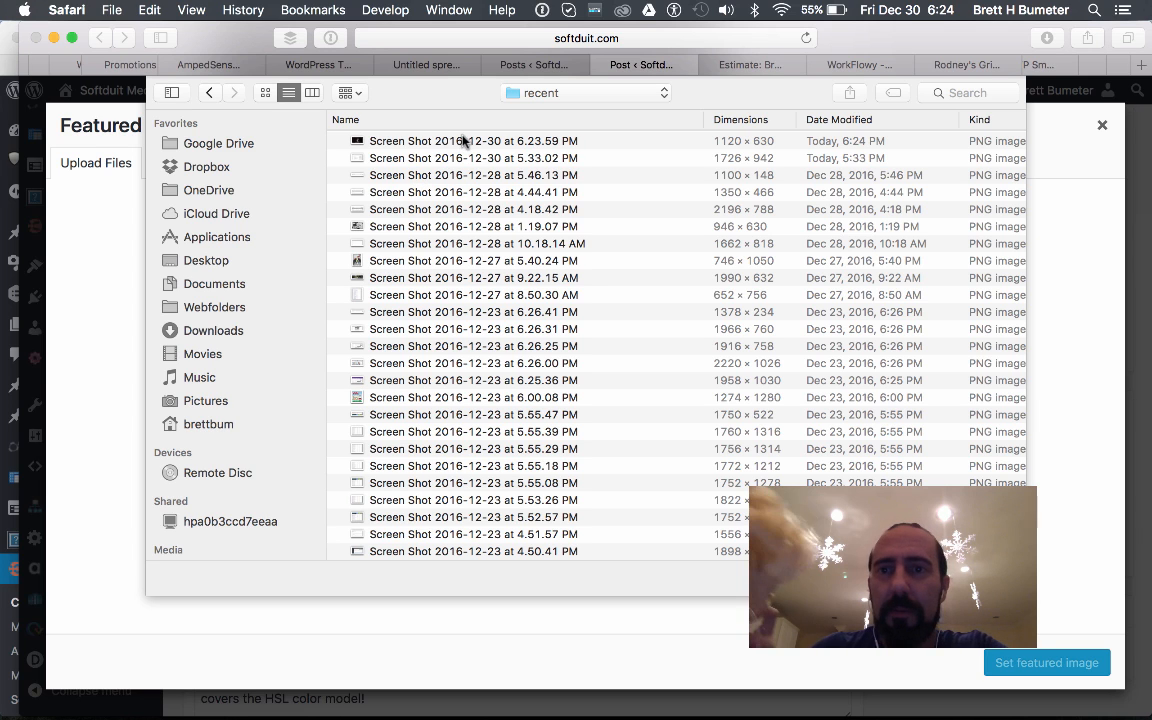
{"action": "left_click", "coordinate": [451, 141]}
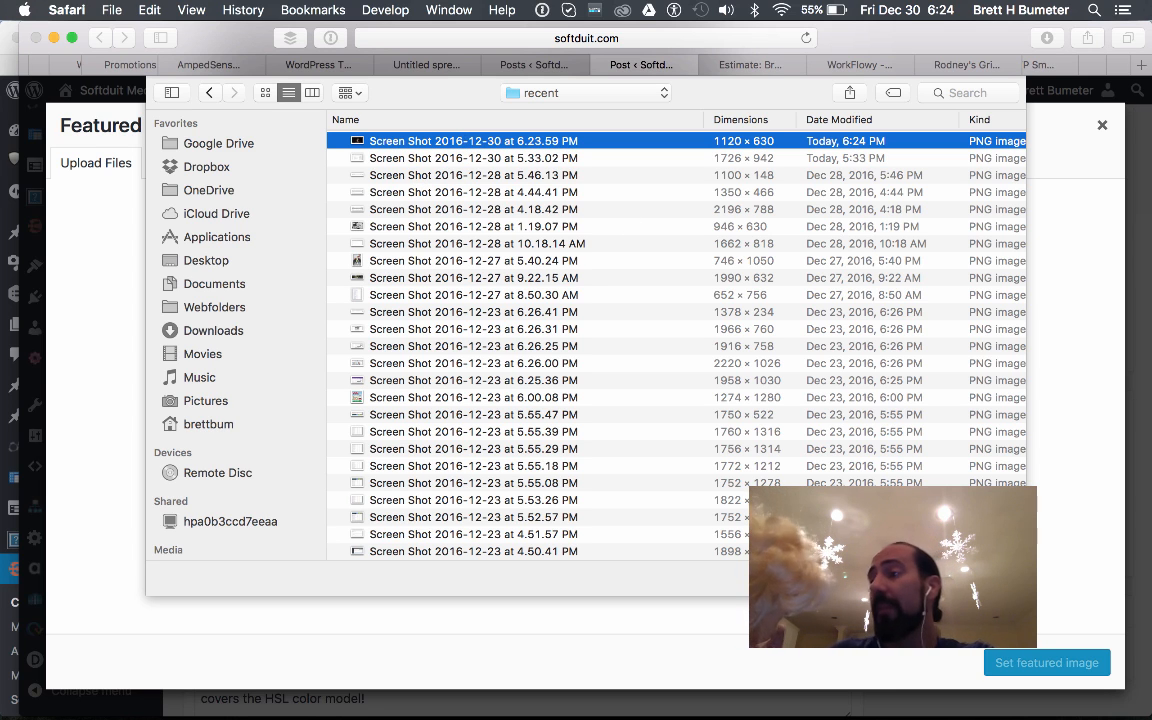
{"action": "key", "text": "Return"}
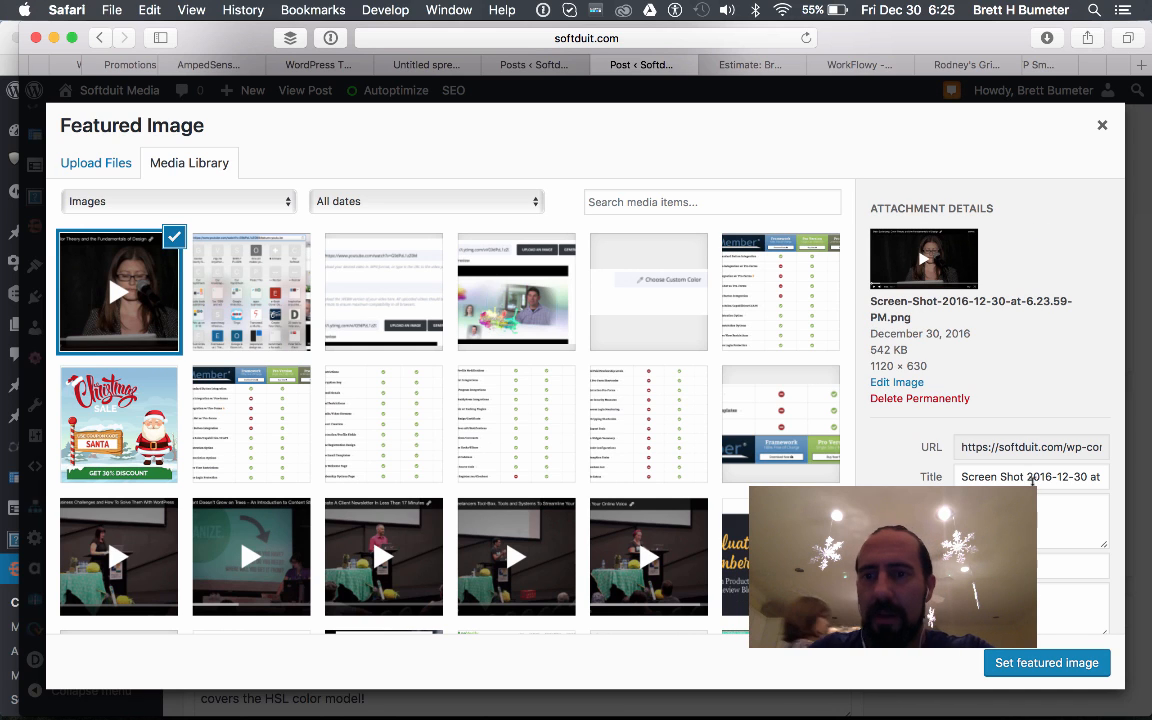
Check the post title in the WordPress TV Blog Posts spreadsheet and set the image's title, caption and alt text to "Color Theory and Design".
{"action": "triple_click", "coordinate": [1032, 478]}
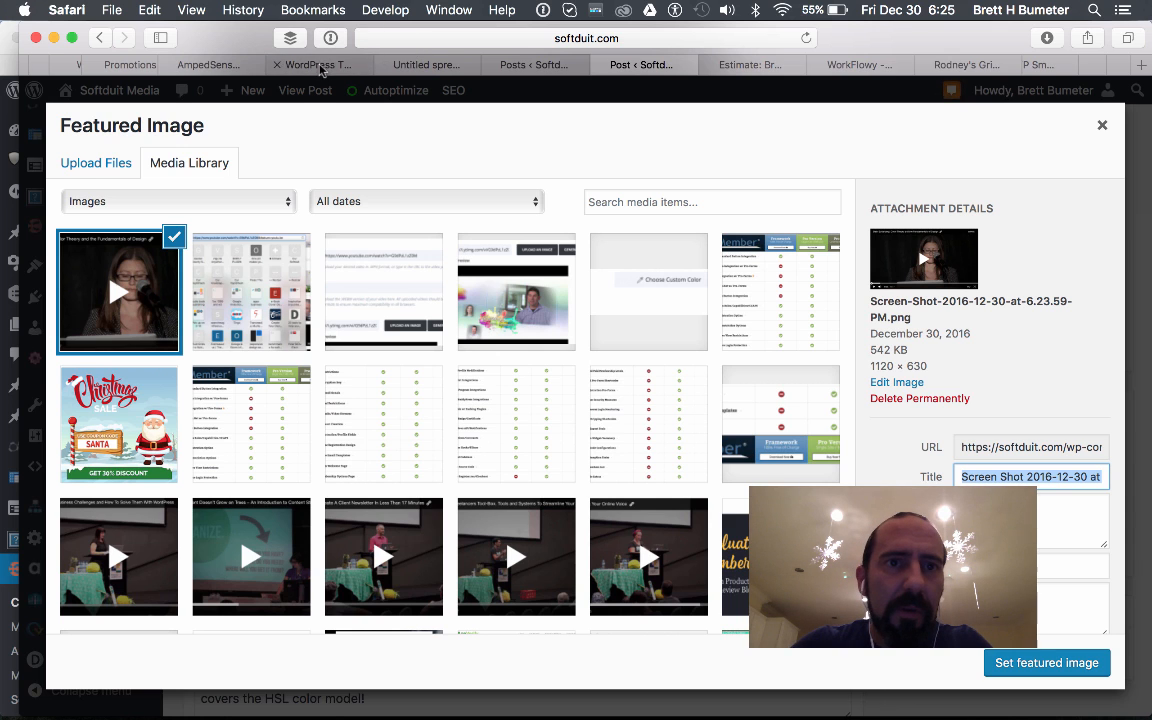
{"action": "left_click", "coordinate": [318, 66]}
{"action": "left_click", "coordinate": [229, 289]}
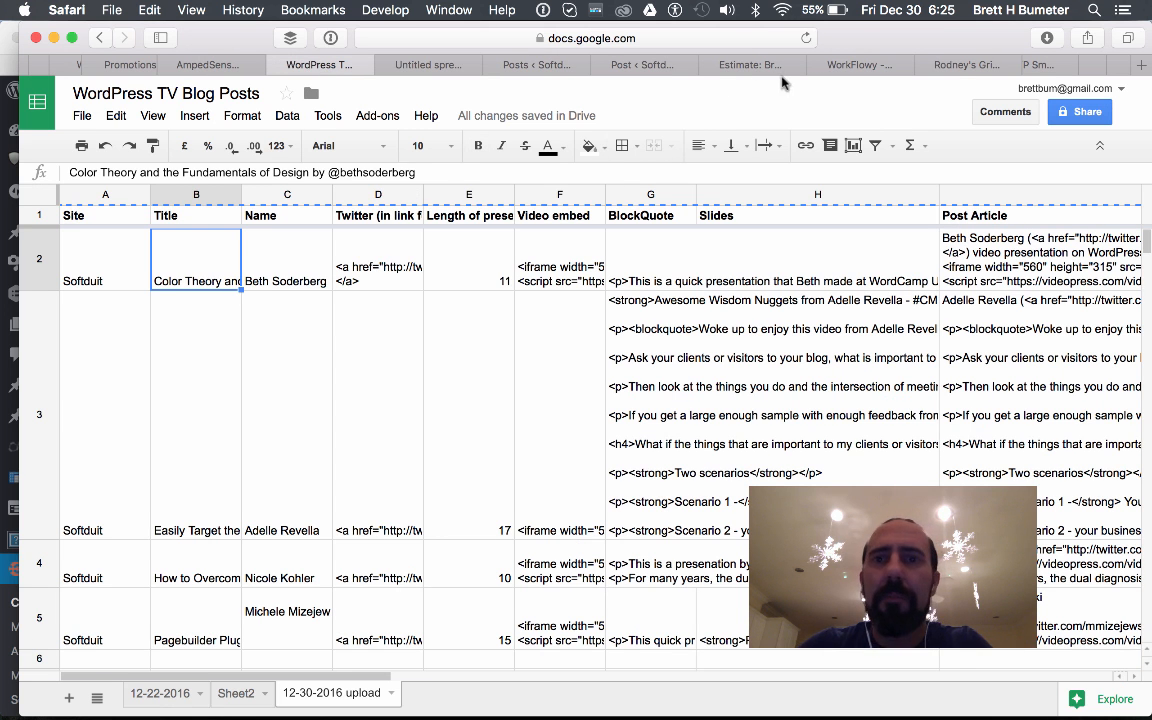
{"action": "left_click", "coordinate": [643, 66]}
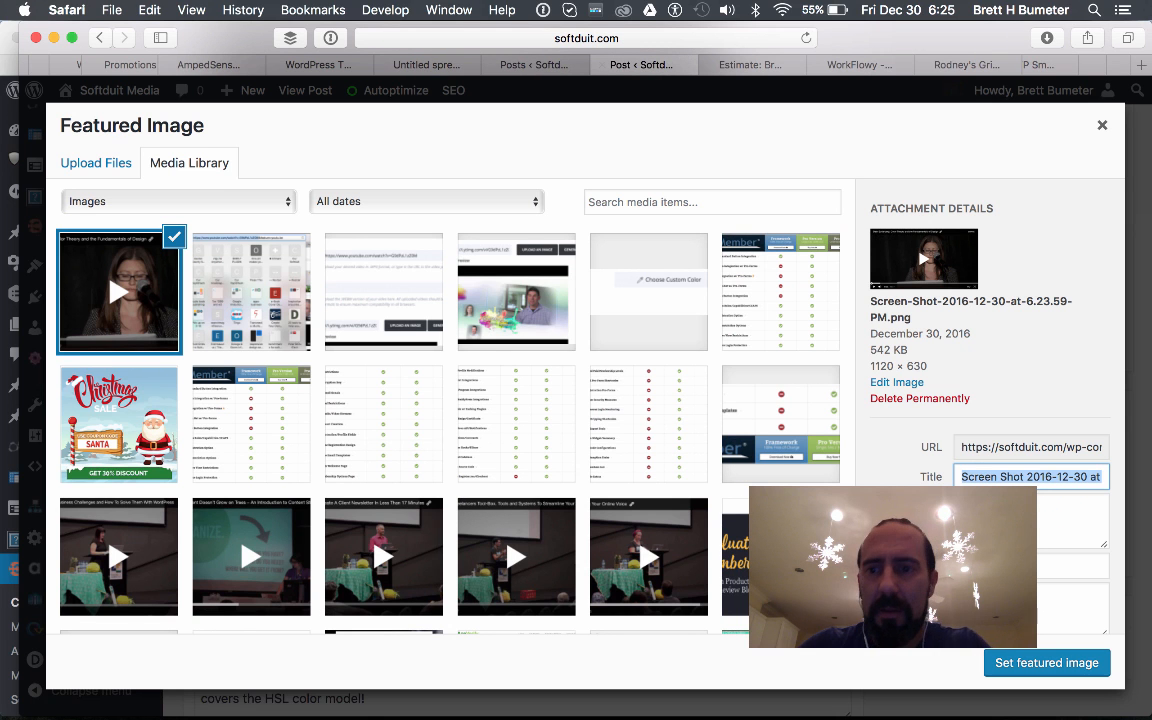
{"action": "type", "text": "Color Theory and Design"}
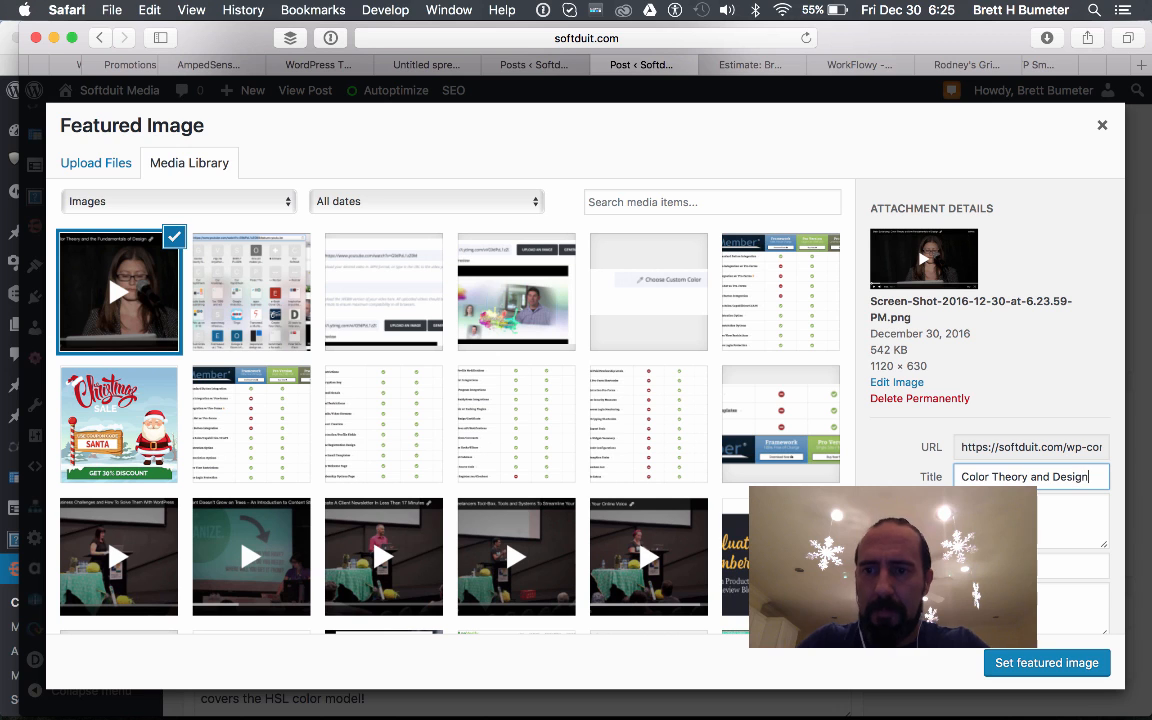
{"action": "key", "text": "Tab"}
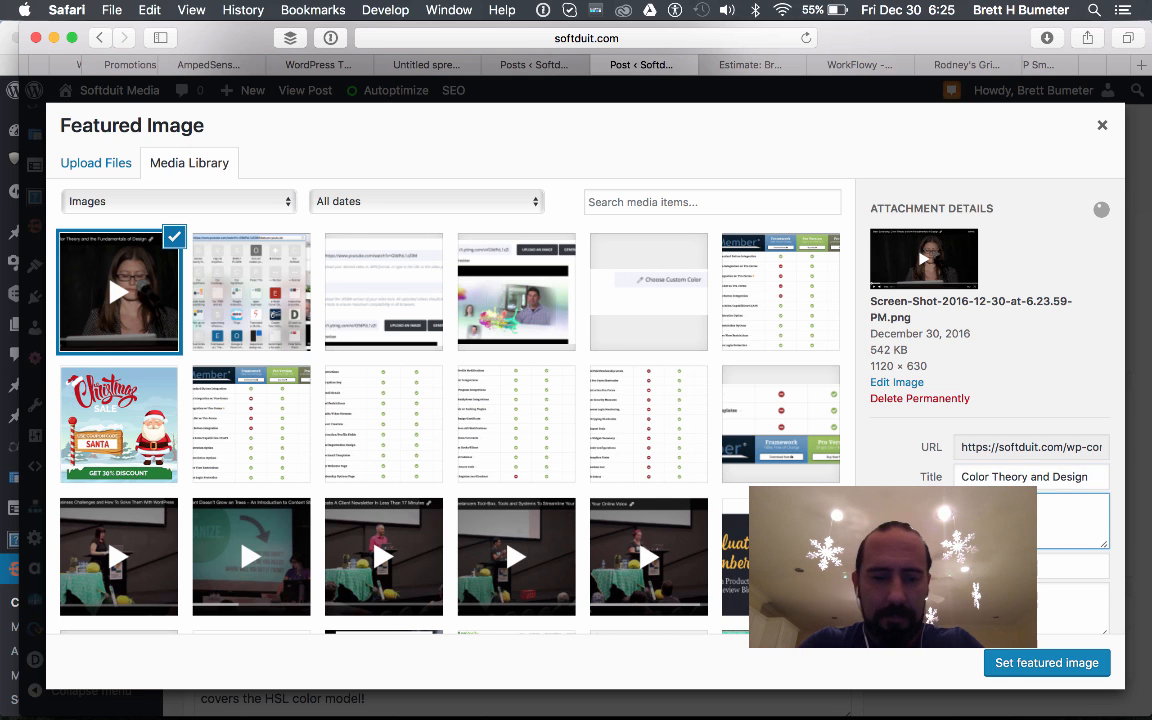
{"action": "type", "text": "Color Theory and Design"}
{"action": "key", "text": "Tab"}
{"action": "type", "text": "Color Theory and Design"}
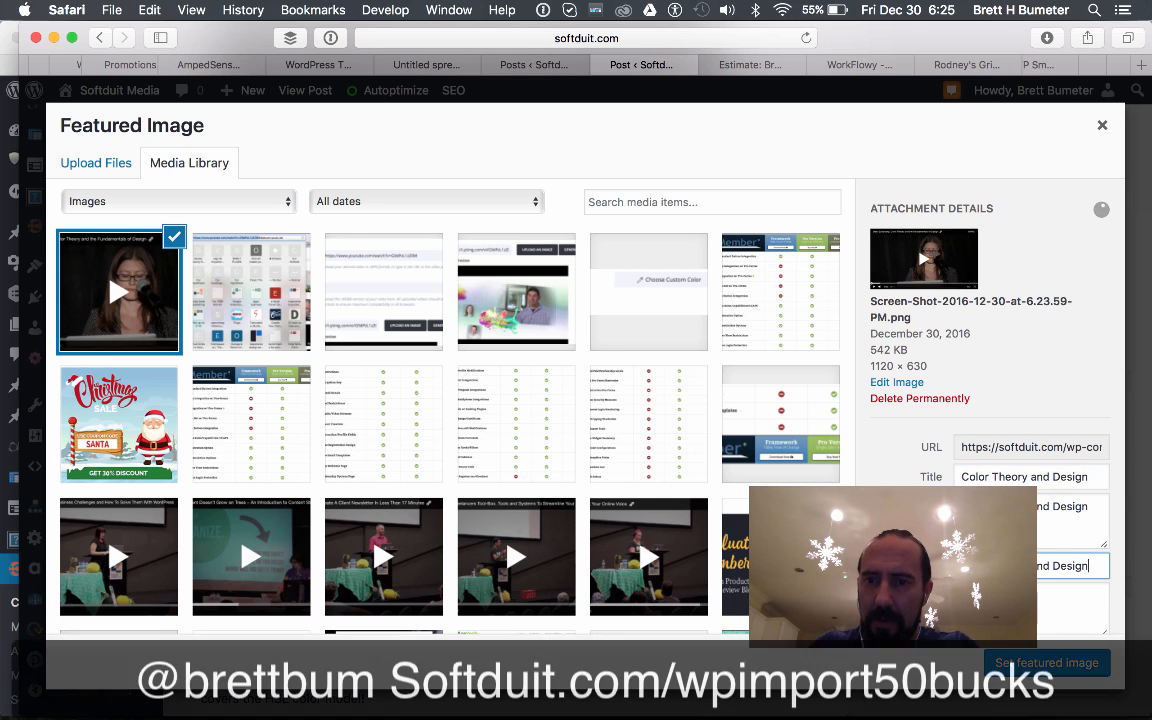
Optimize the uploaded image, set it as the post's featured image and check it in the post editor.
{"action": "scroll", "coordinate": [982, 420], "scroll_direction": "down", "scroll_amount": 5}
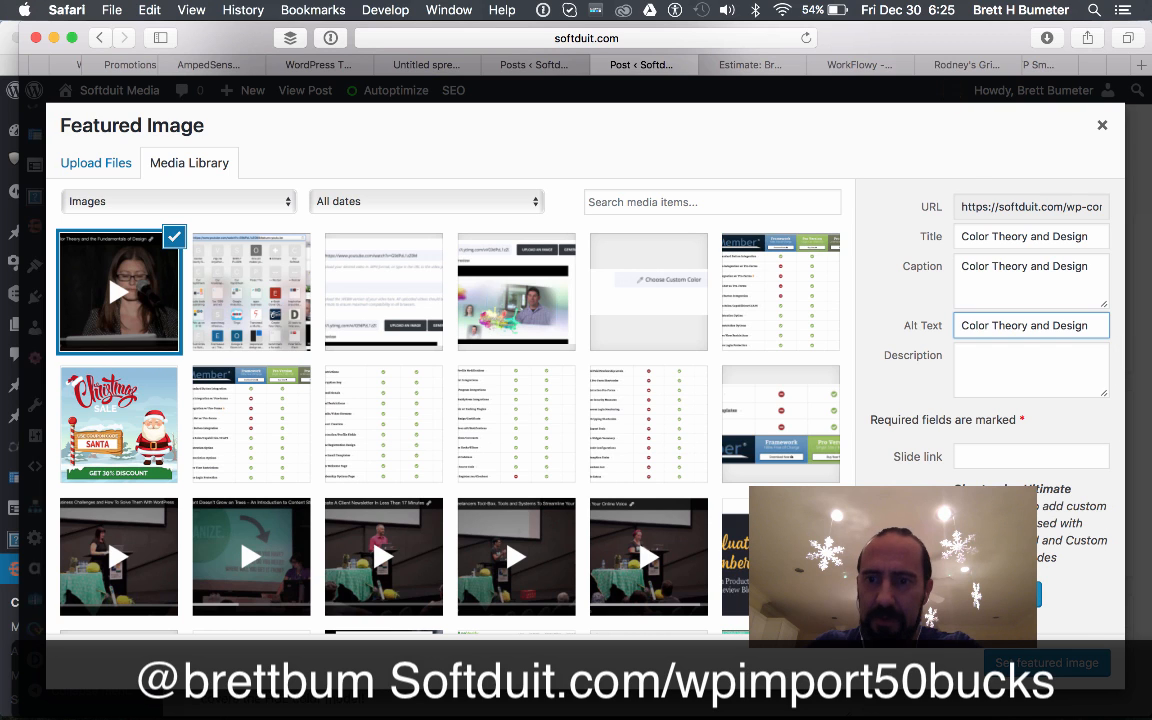
{"action": "left_click", "coordinate": [1008, 594]}
{"action": "scroll", "coordinate": [980, 380], "scroll_direction": "down", "scroll_amount": 1}
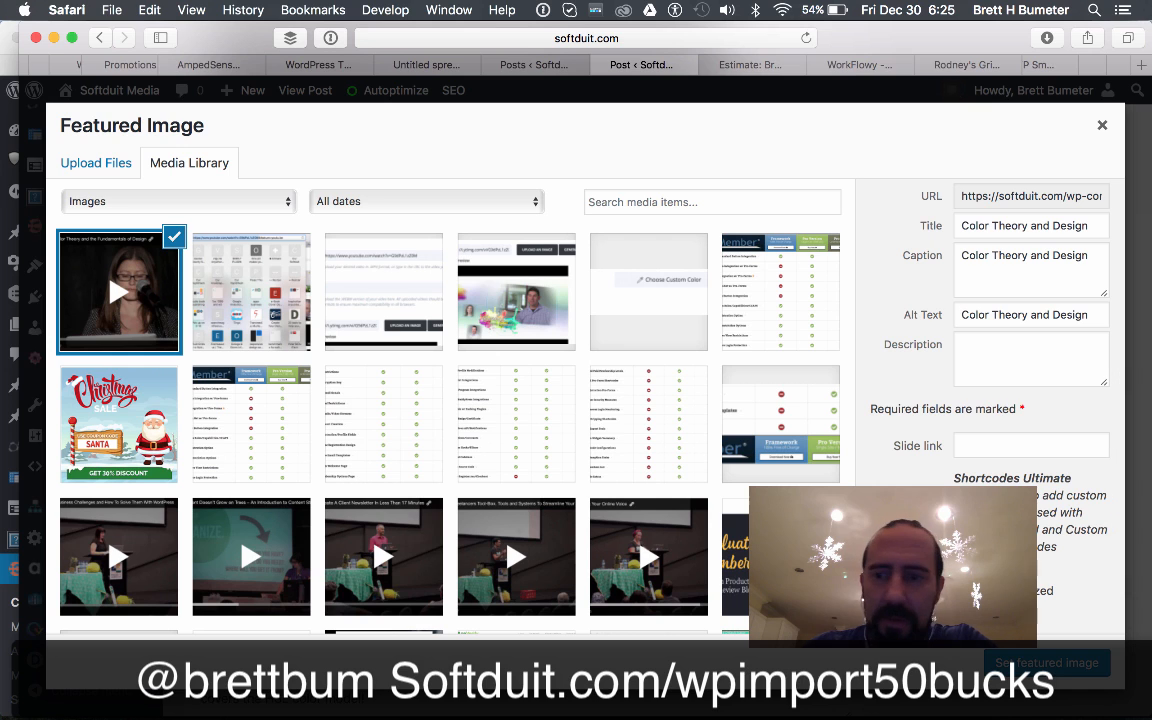
{"action": "scroll", "coordinate": [982, 408], "scroll_direction": "down", "scroll_amount": 1}
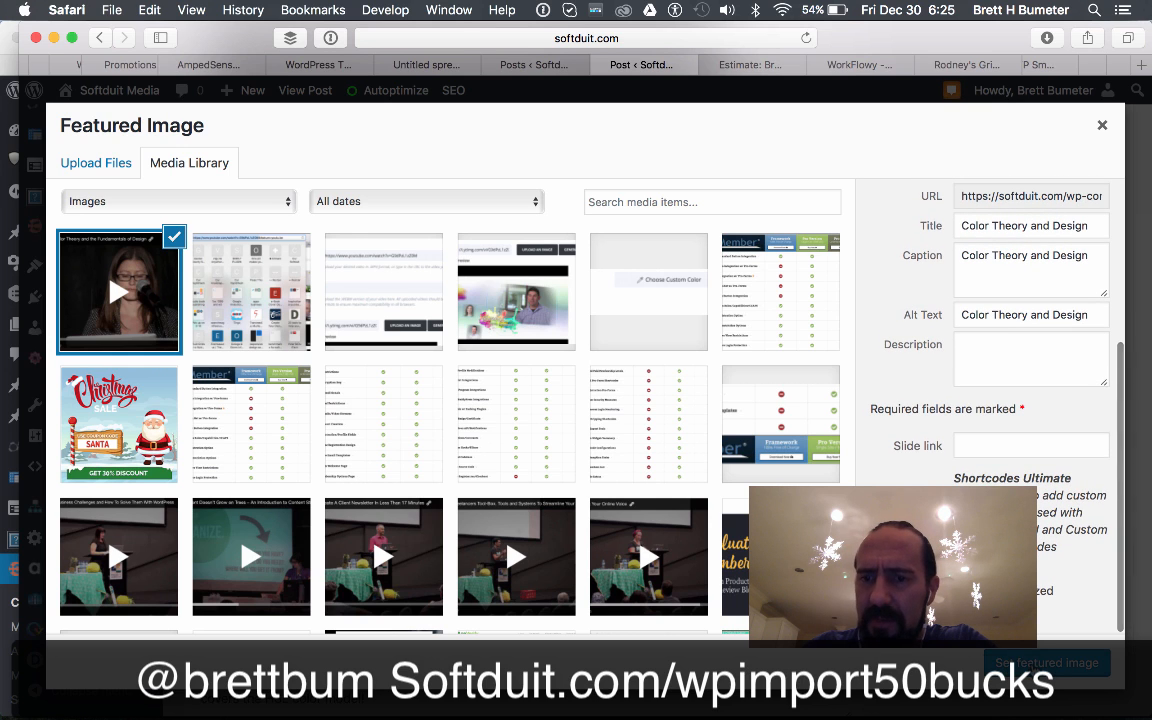
{"action": "left_click", "coordinate": [1040, 663]}
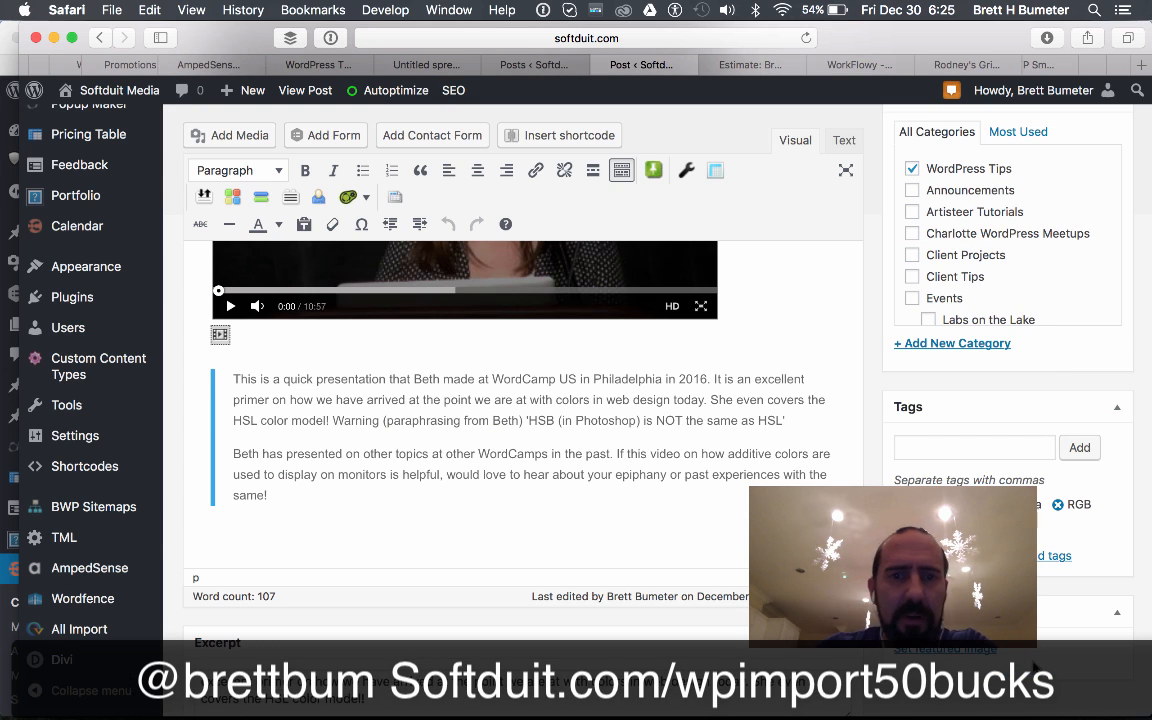
{"action": "scroll", "coordinate": [1035, 668], "scroll_direction": "down", "scroll_amount": 3}
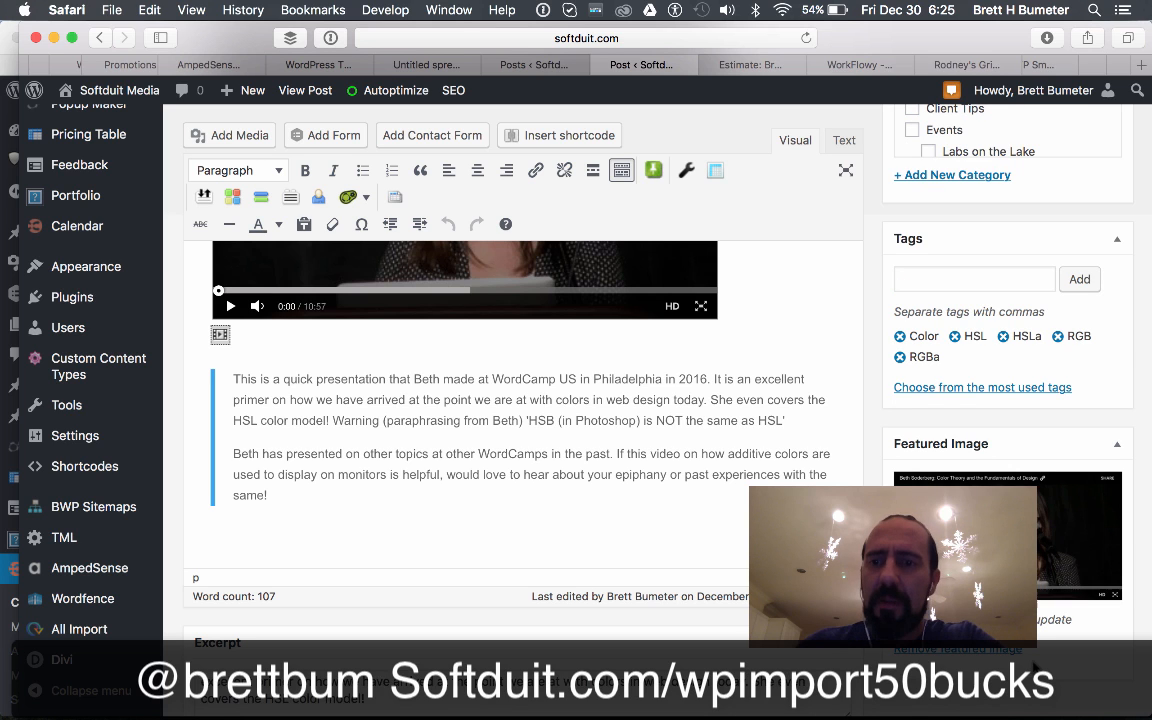
Select the gap between the intro's parentheses, compare it with the Twitter link and Post Article formula in spreadsheet row 2, and return to the post.
{"action": "scroll", "coordinate": [715, 442], "scroll_direction": "up", "scroll_amount": 10}
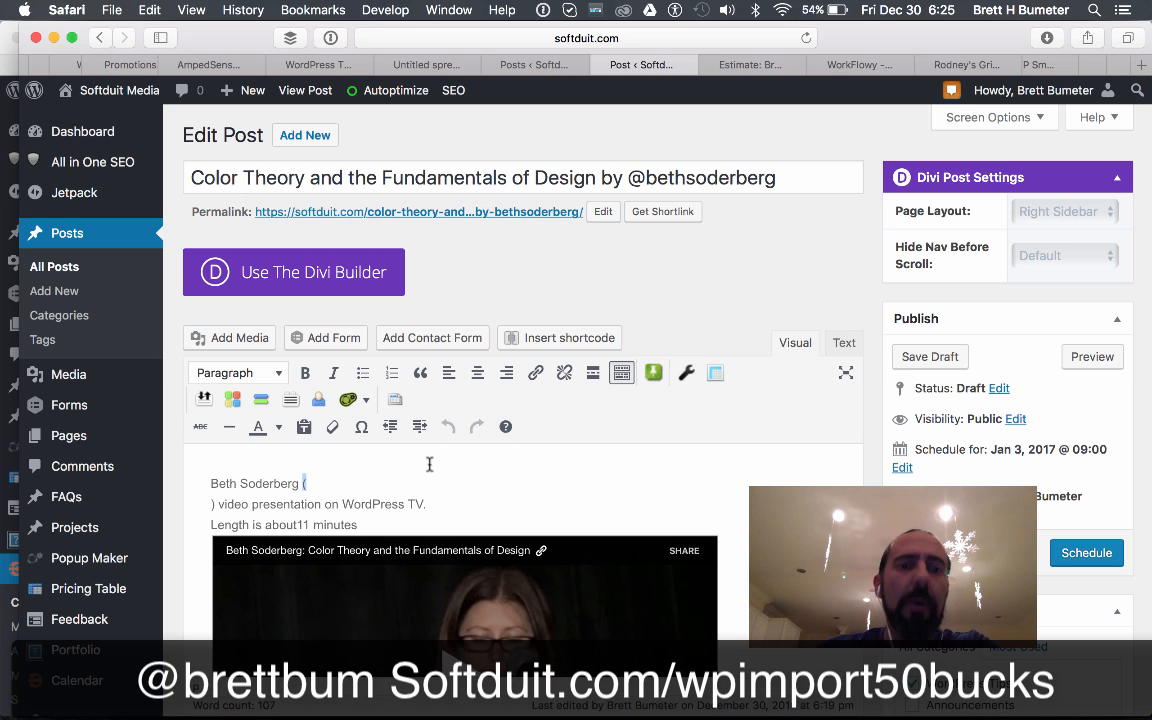
{"action": "left_click_drag", "start_coordinate": [211, 503], "coordinate": [306, 483]}
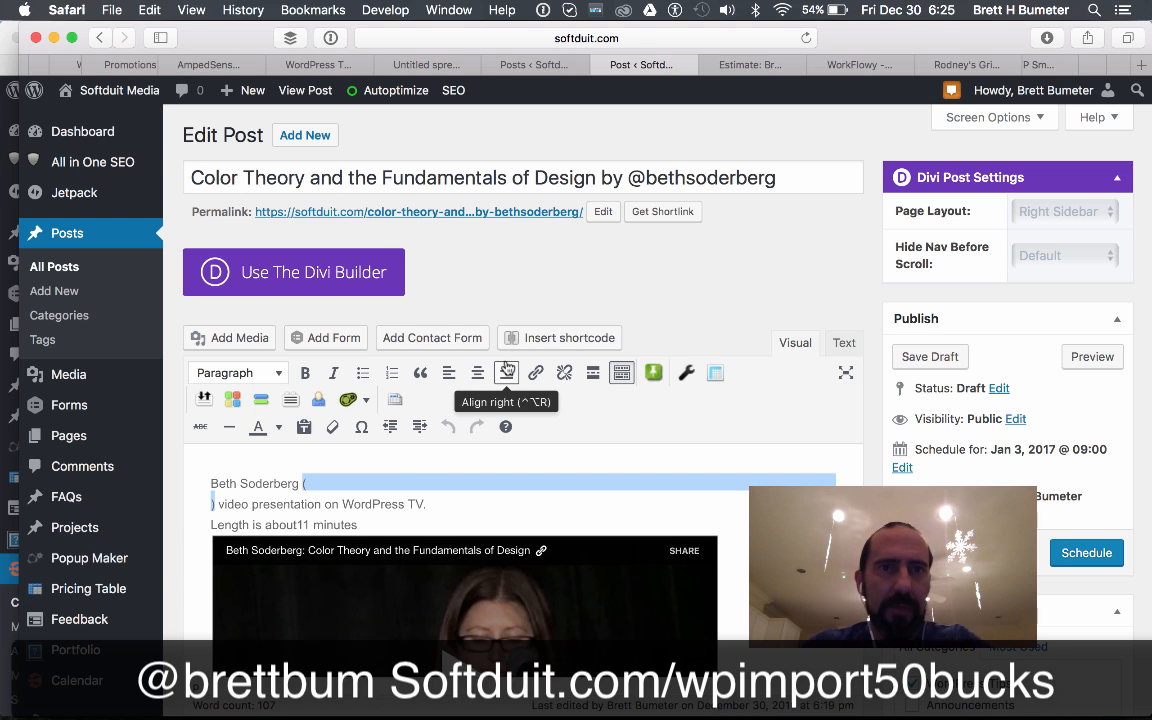
{"action": "left_click", "coordinate": [320, 65]}
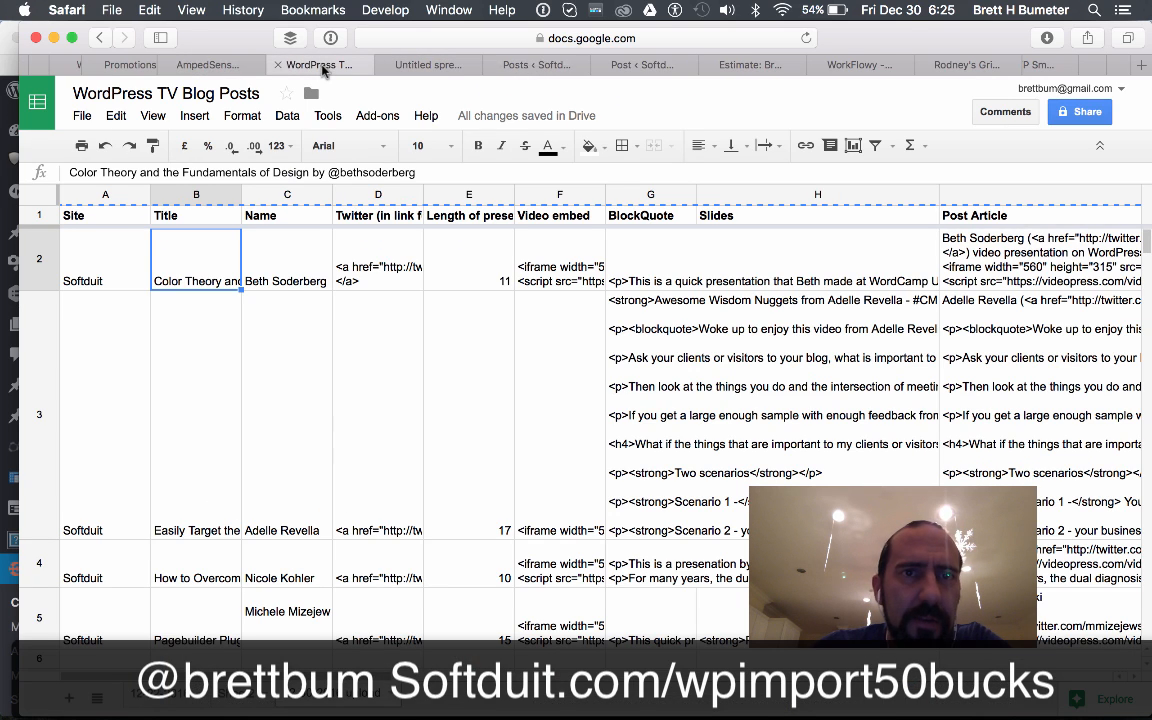
{"action": "left_click", "coordinate": [298, 283]}
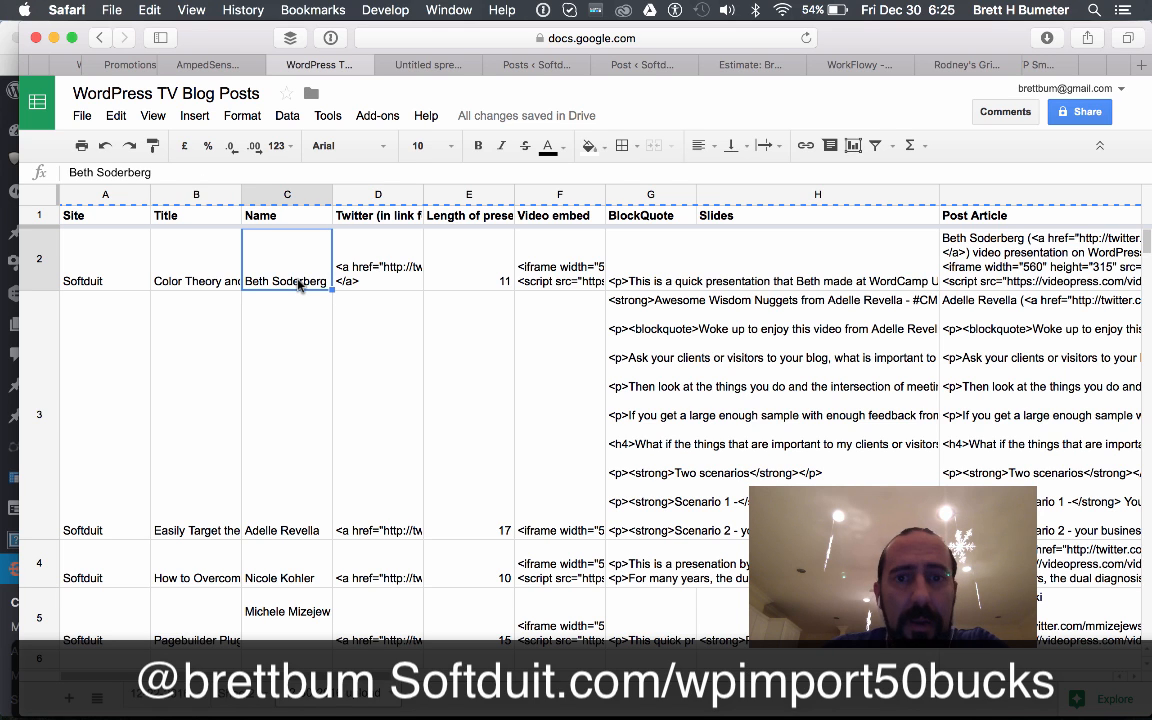
{"action": "key", "text": "Right"}
{"action": "key", "text": "Right"}
{"action": "key", "text": "Right"}
{"action": "key", "text": "Right"}
{"action": "key", "text": "Right"}
{"action": "key", "text": "Right"}
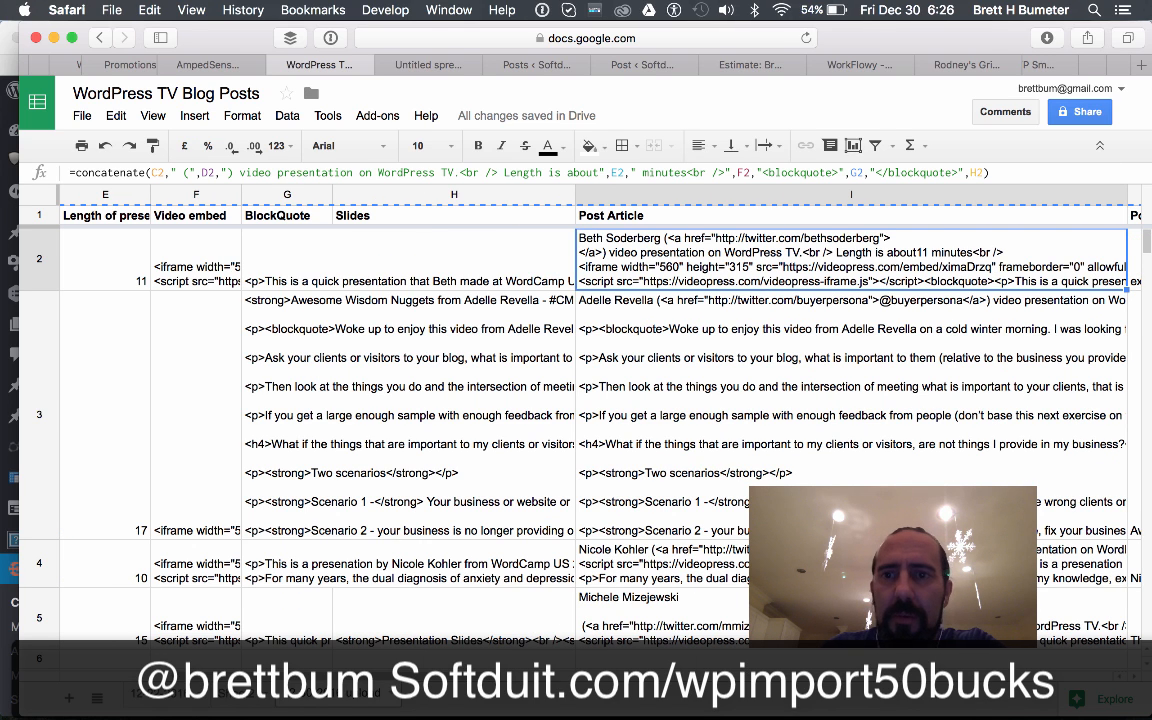
{"action": "left_click", "coordinate": [604, 66]}
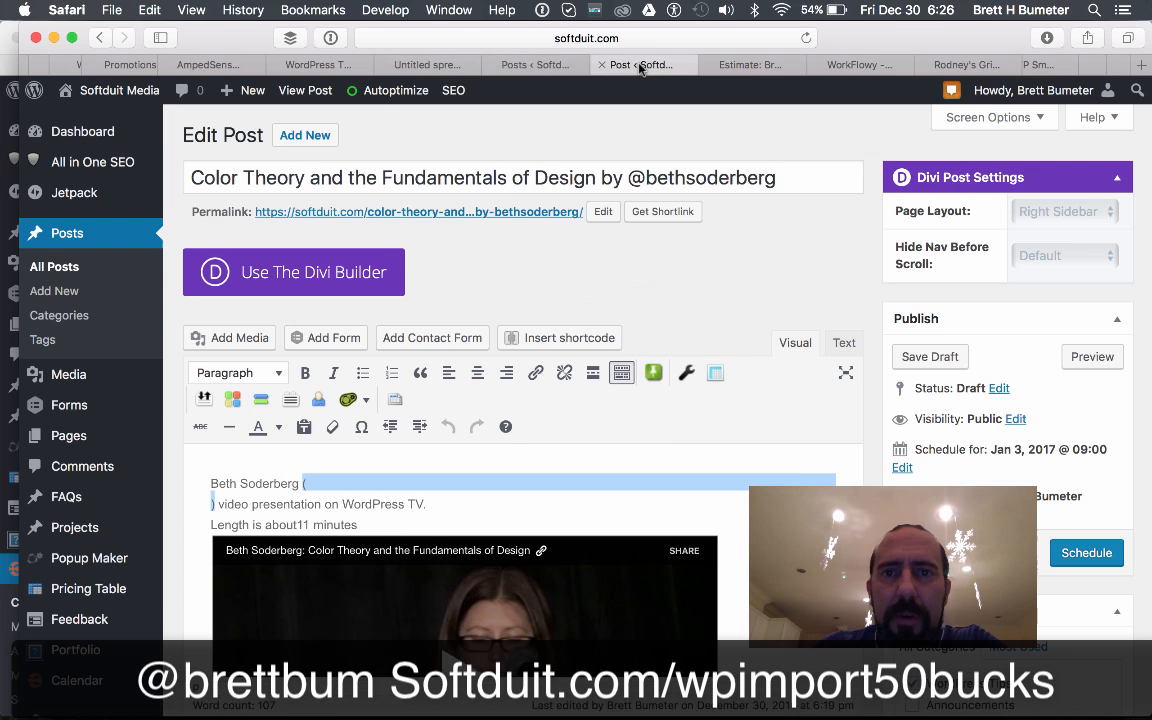
In the post's HTML, add a space after the intro's opening parenthesis and insert the presenter's @ Twitter handle as link text directly before the closing tag.
{"action": "left_click", "coordinate": [844, 343]}
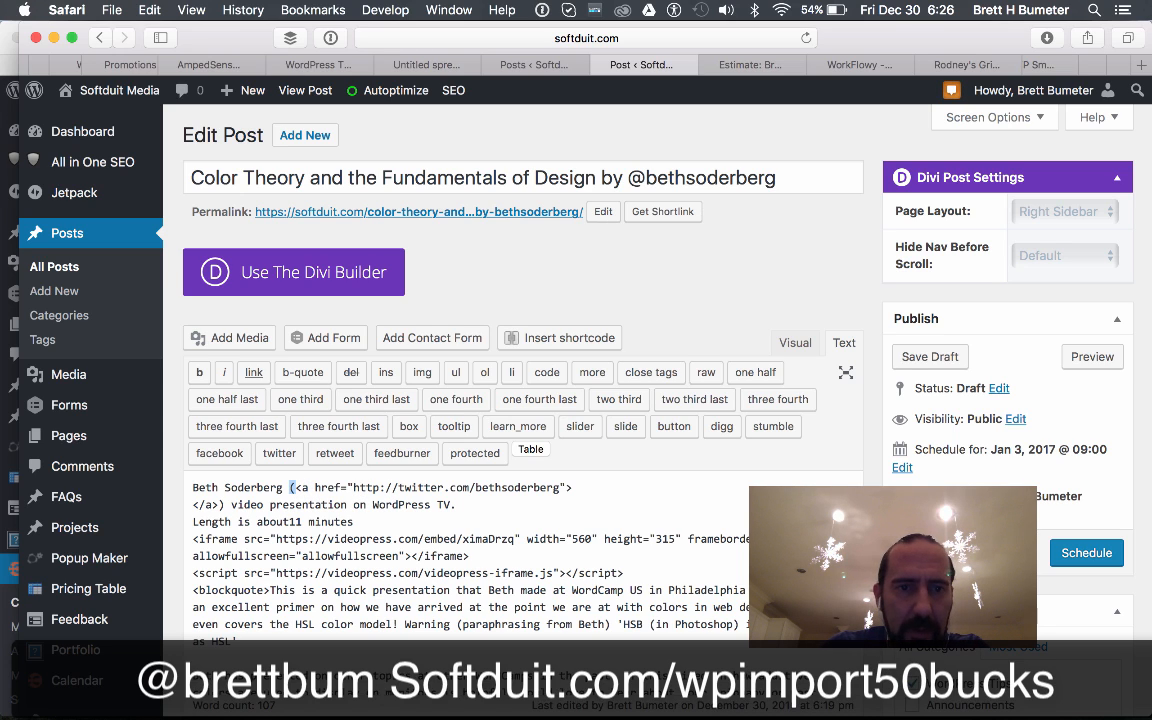
{"action": "left_click", "coordinate": [297, 487]}
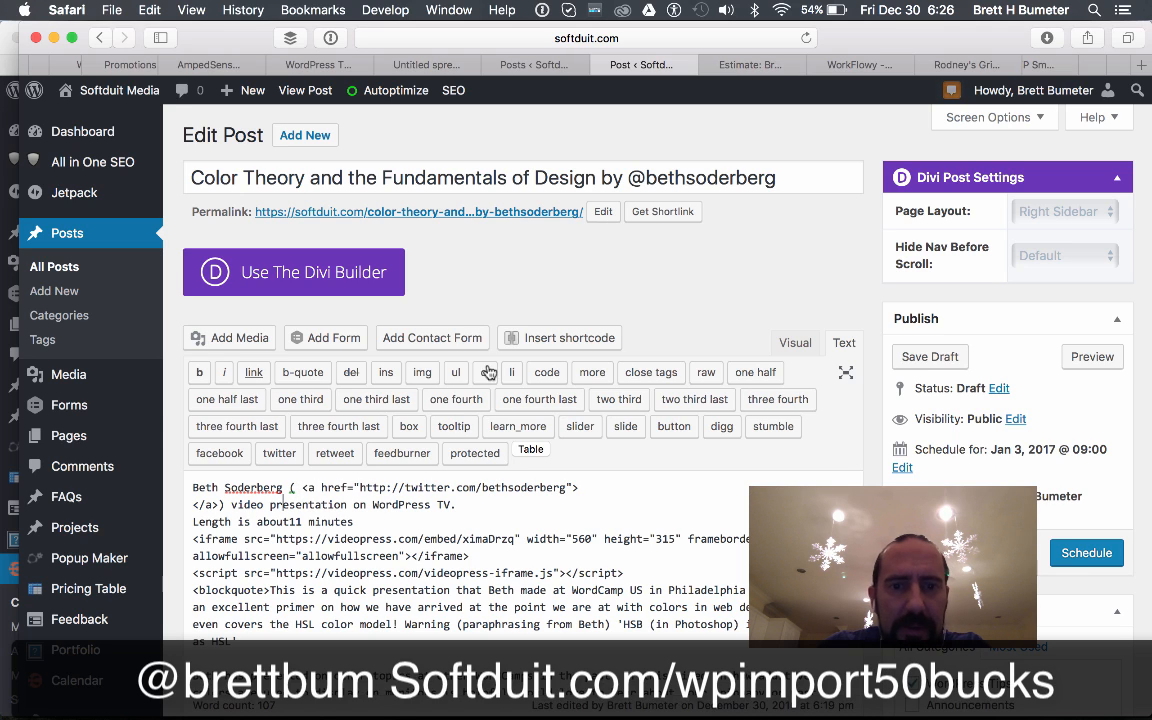
{"action": "double_click", "coordinate": [566, 487]}
{"action": "key", "text": "super+c"}
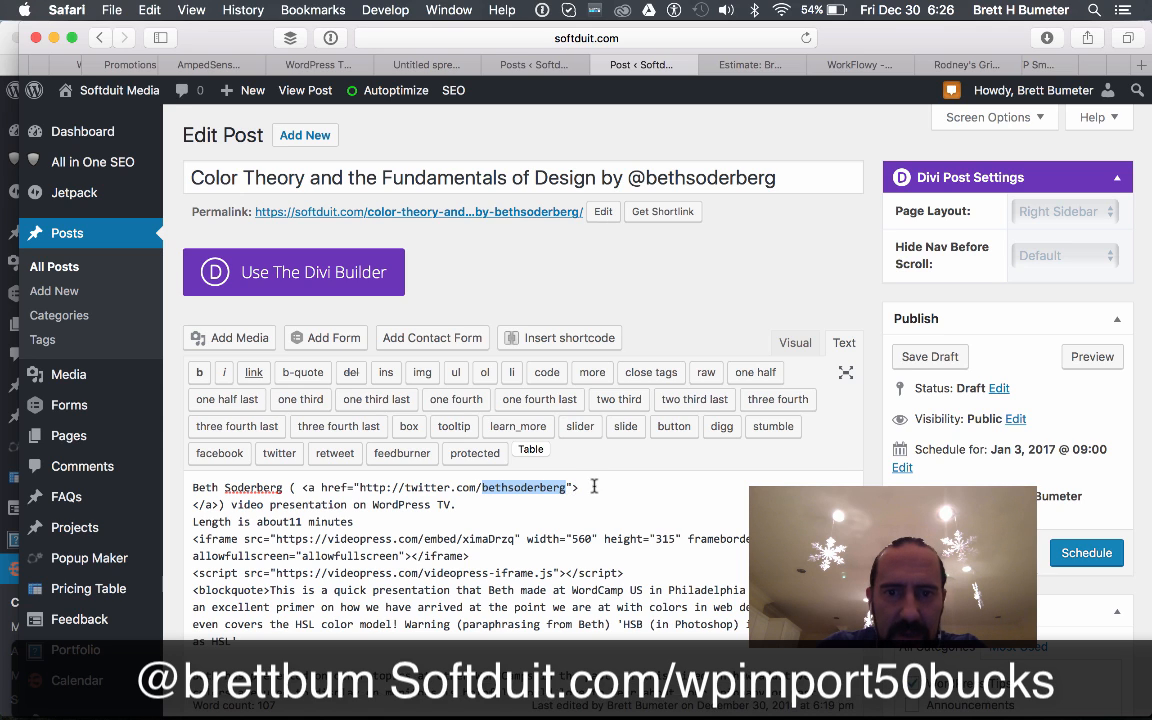
{"action": "left_click", "coordinate": [594, 487]}
{"action": "type", "text": "@"}
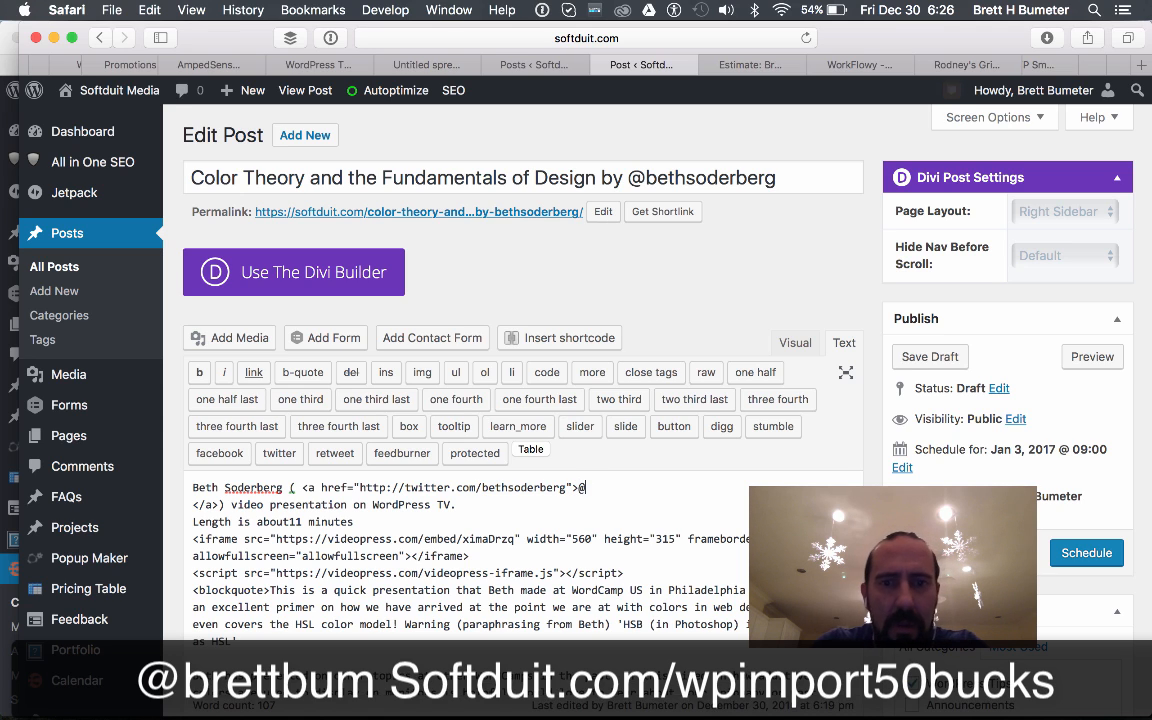
{"action": "key", "text": "super+v"}
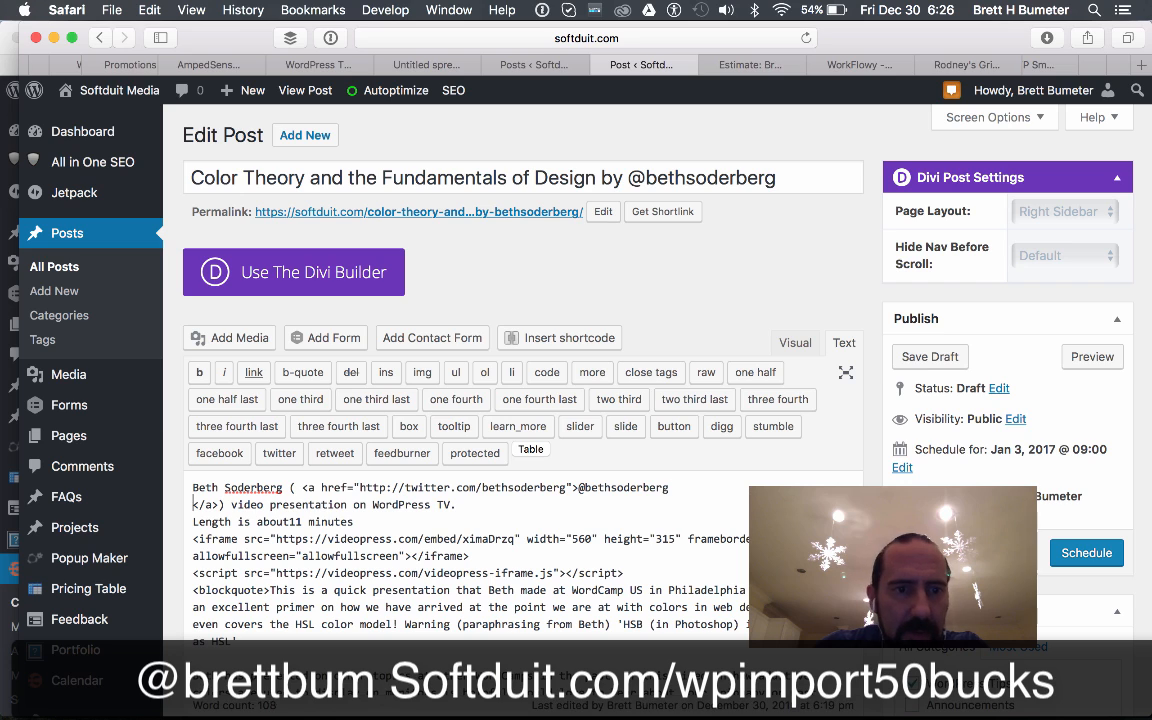
{"action": "key", "text": "BackSpace"}
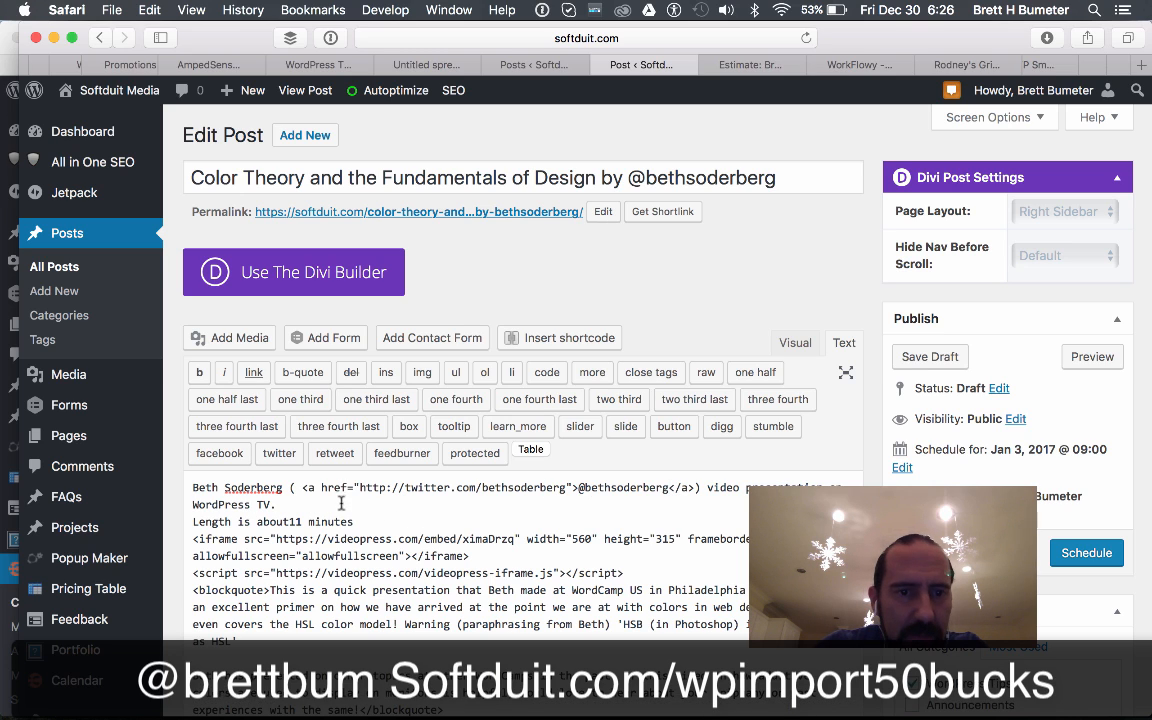
Return to the visual version of the post and insert the missing space before "11 minutes" in the length line.
{"action": "left_click", "coordinate": [796, 342]}
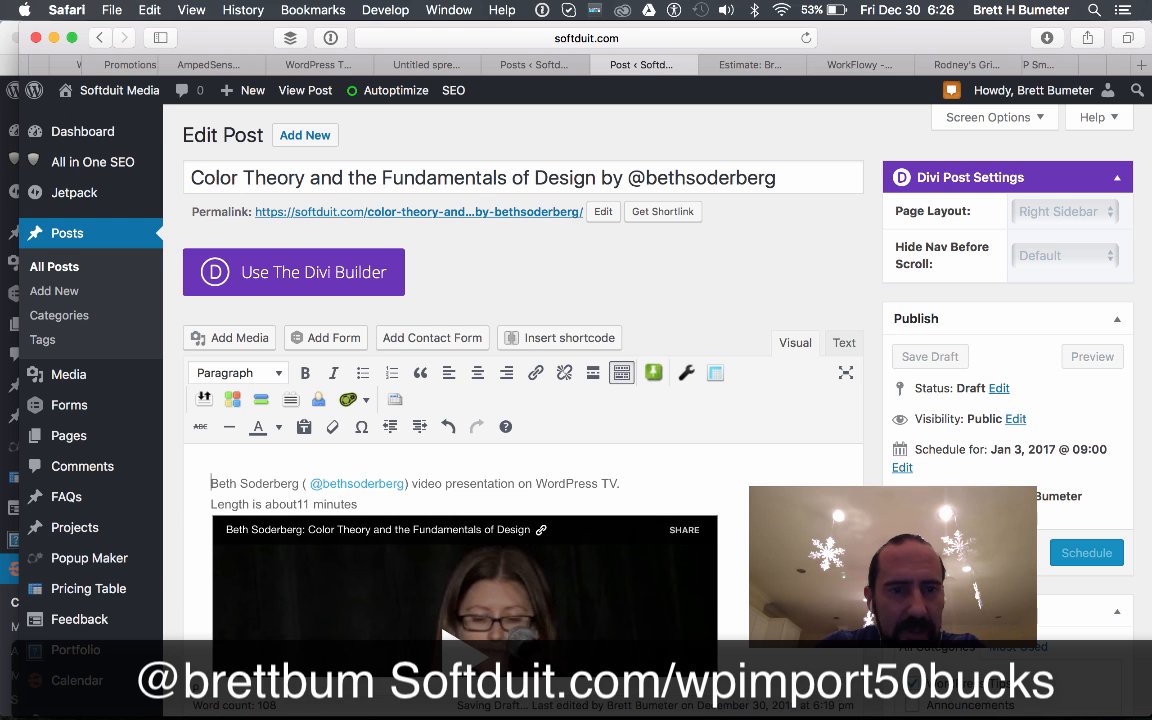
{"action": "left_click", "coordinate": [298, 504]}
Add a CoSchedule social campaign to the post and apply the "6 Month que for Blog" template with "Same day as publish".
{"action": "scroll", "coordinate": [751, 485], "scroll_direction": "down", "scroll_amount": 15}
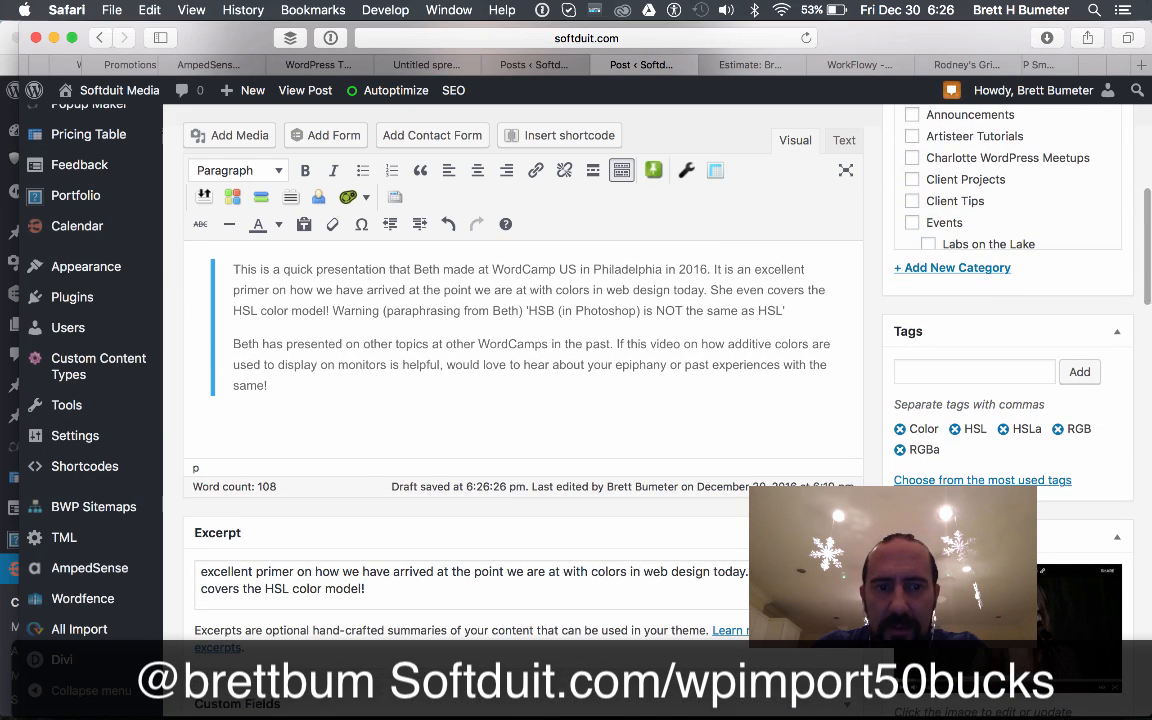
{"action": "scroll", "coordinate": [513, 400], "scroll_direction": "down", "scroll_amount": 10}
{"action": "scroll", "coordinate": [471, 366], "scroll_direction": "down", "scroll_amount": 1}
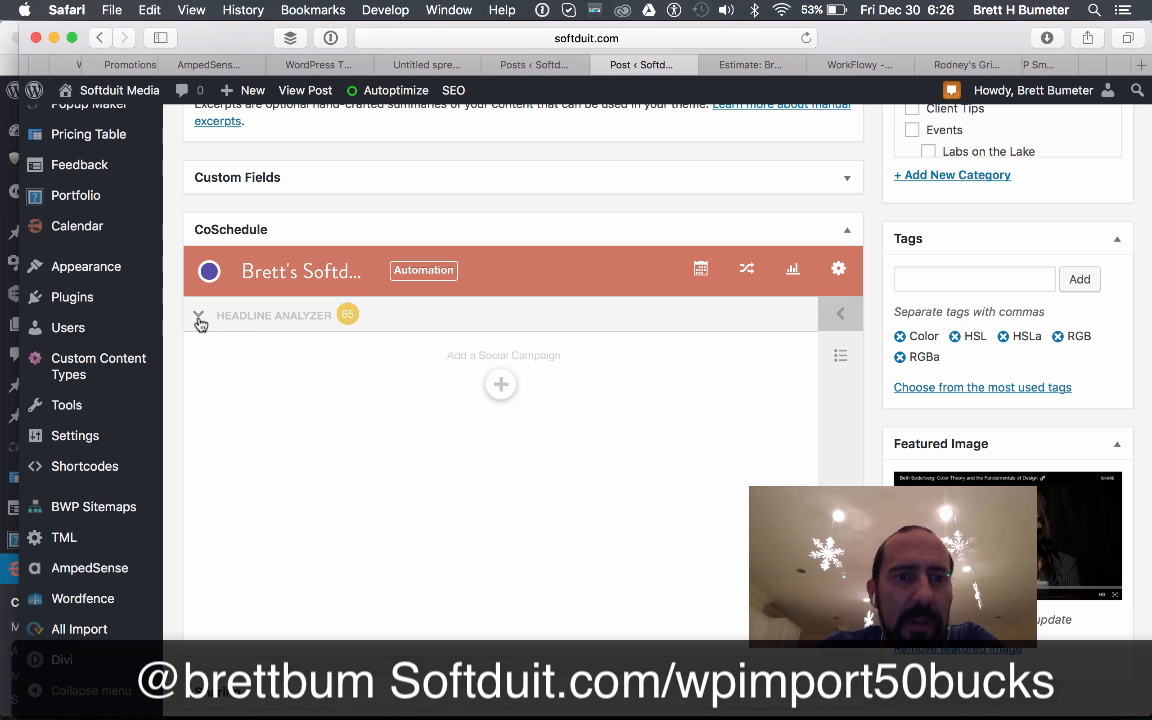
{"action": "left_click", "coordinate": [501, 385]}
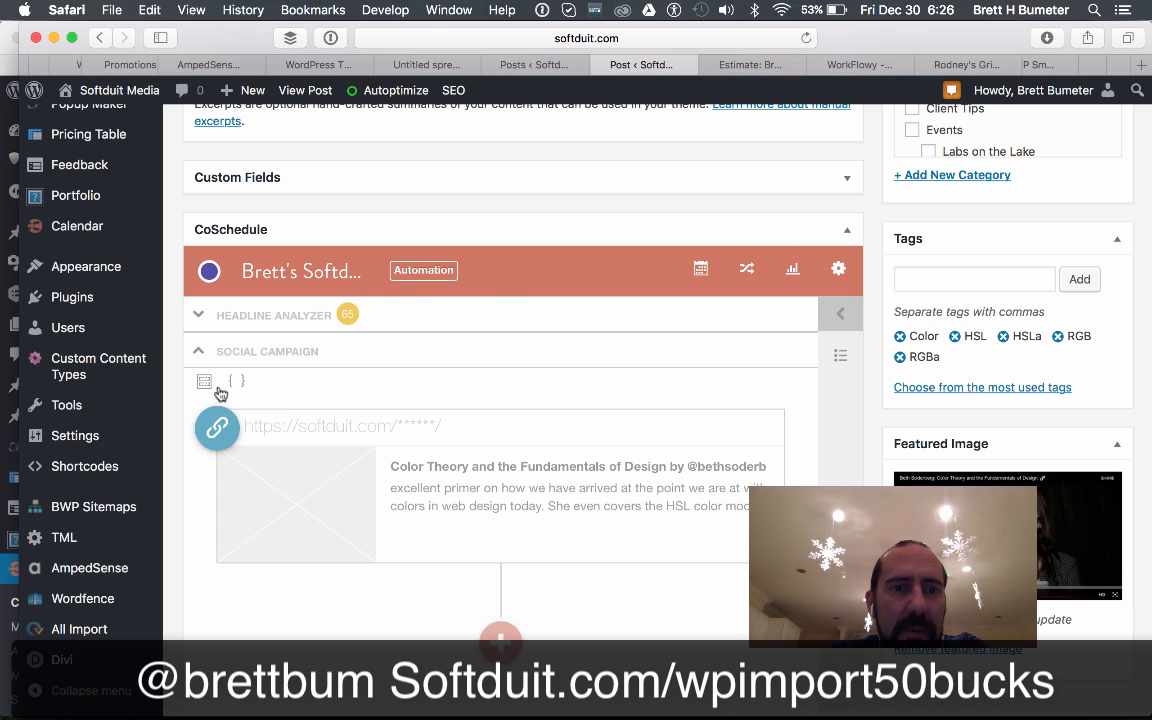
{"action": "left_click", "coordinate": [205, 381]}
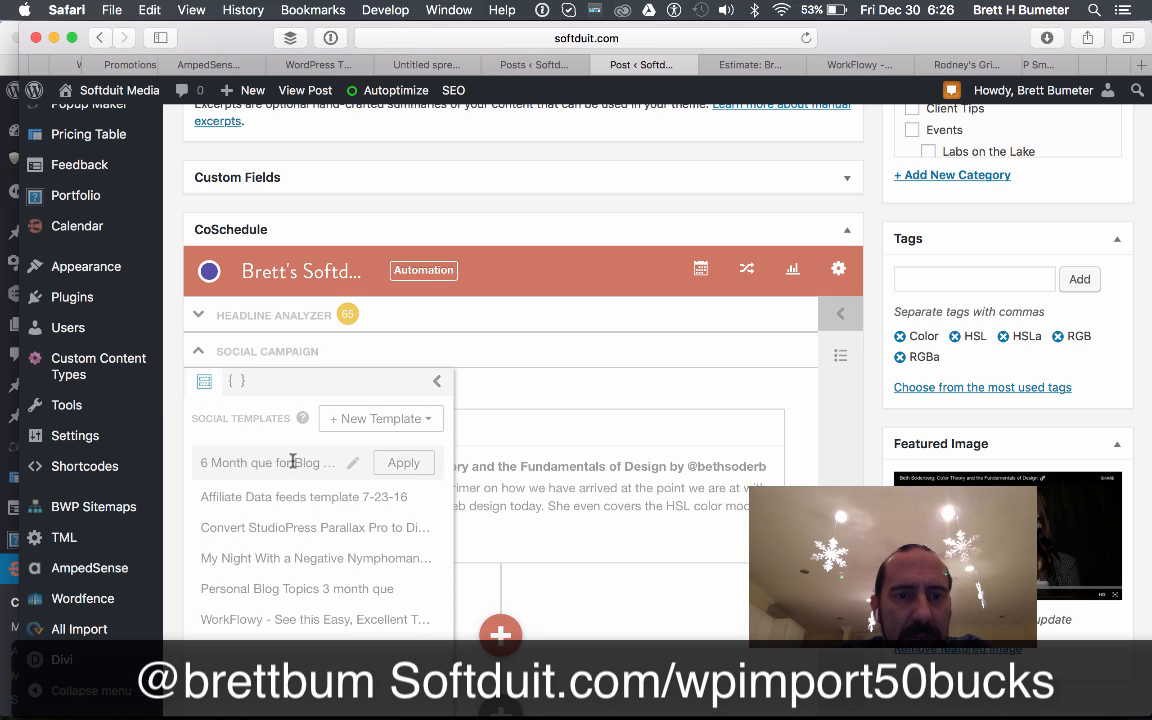
{"action": "left_click", "coordinate": [418, 469]}
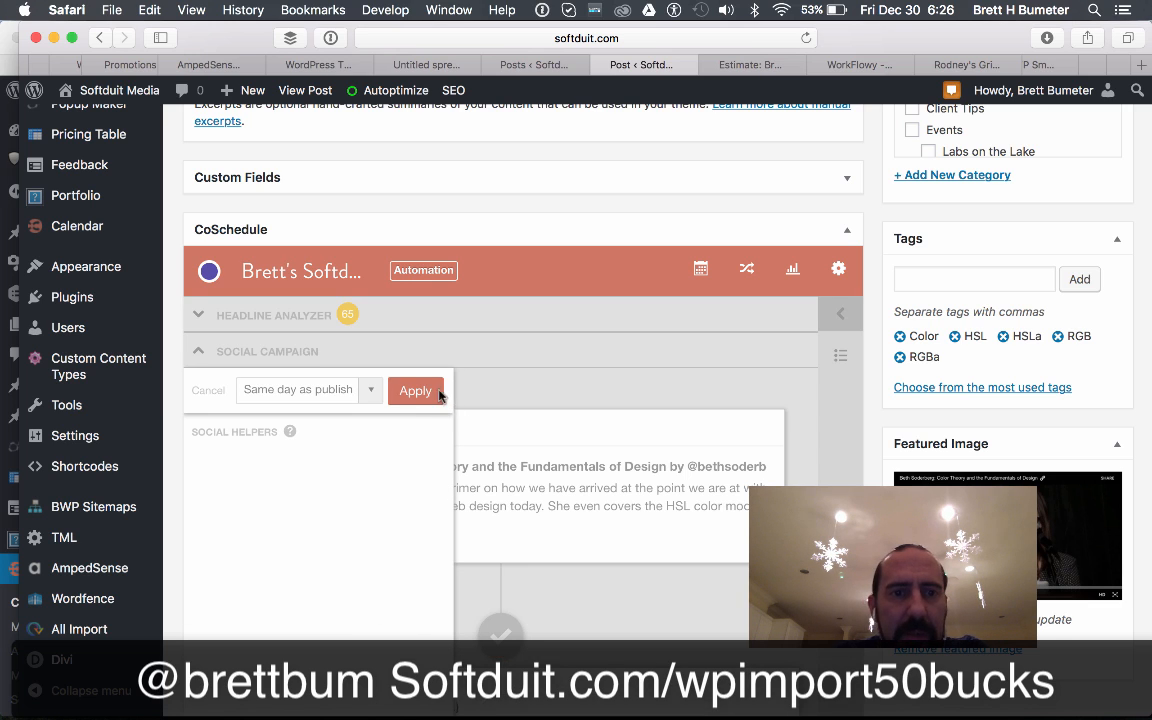
{"action": "left_click", "coordinate": [428, 392]}
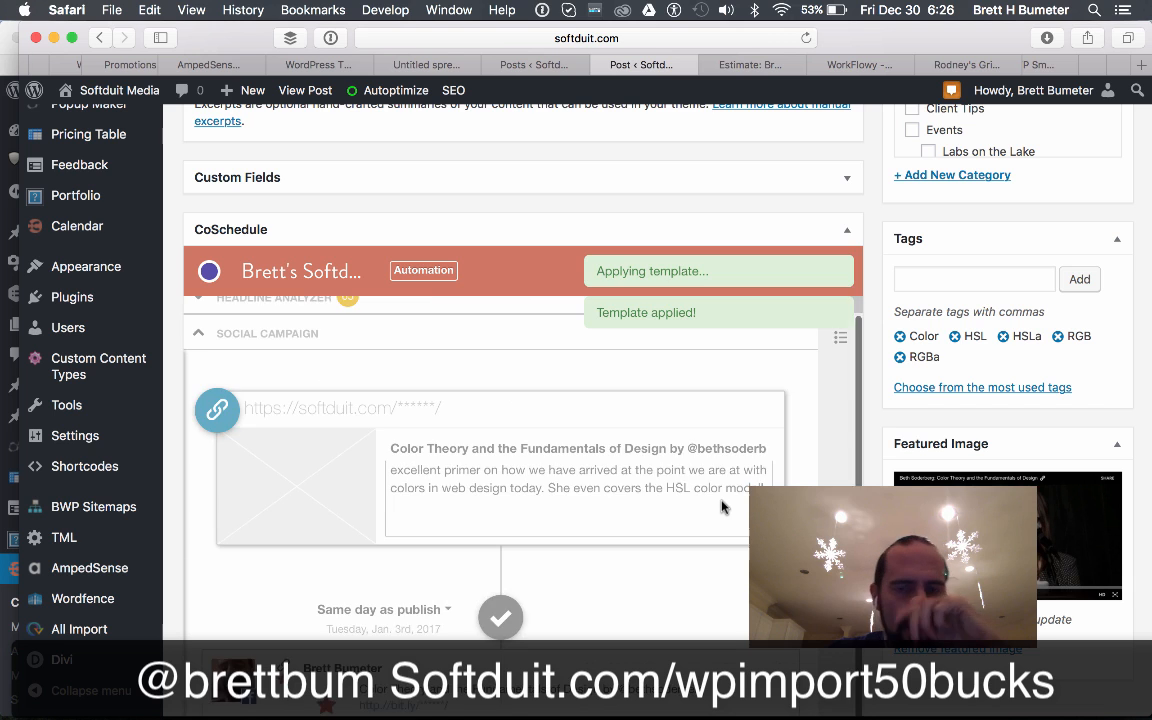
Review the campaign's social messages from the day of publishing through 183 days after publish.
{"action": "scroll", "coordinate": [722, 507], "scroll_direction": "up", "scroll_amount": 1}
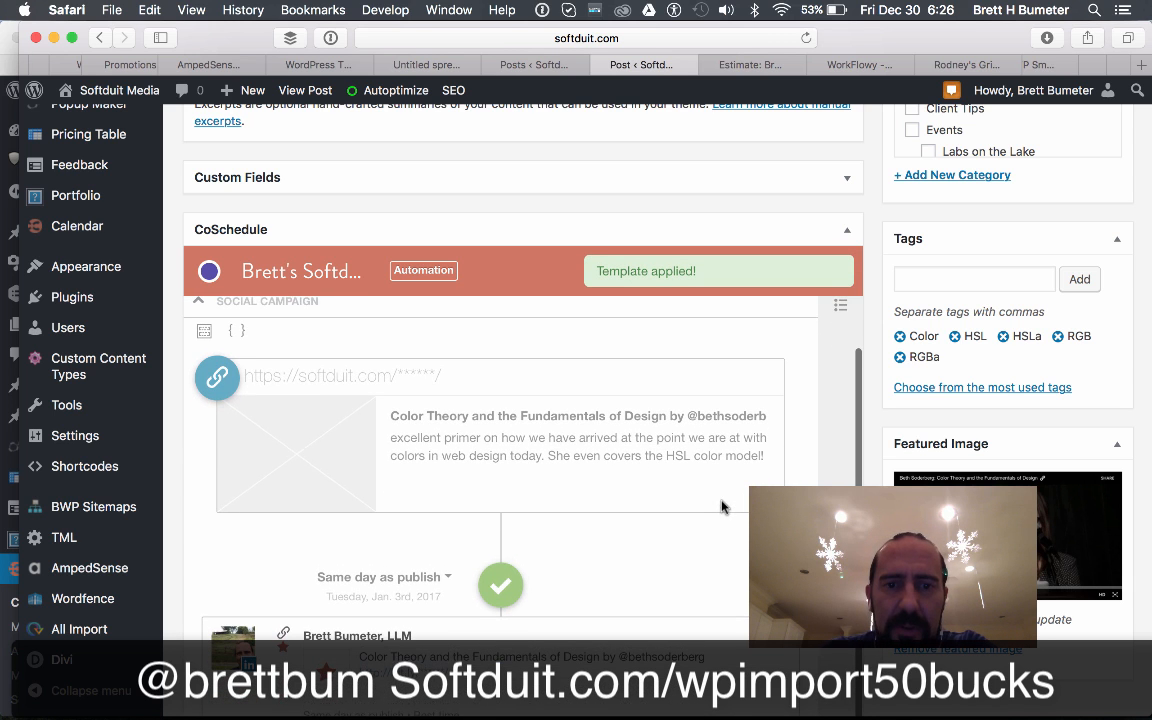
{"action": "scroll", "coordinate": [740, 487], "scroll_direction": "down", "scroll_amount": 12}
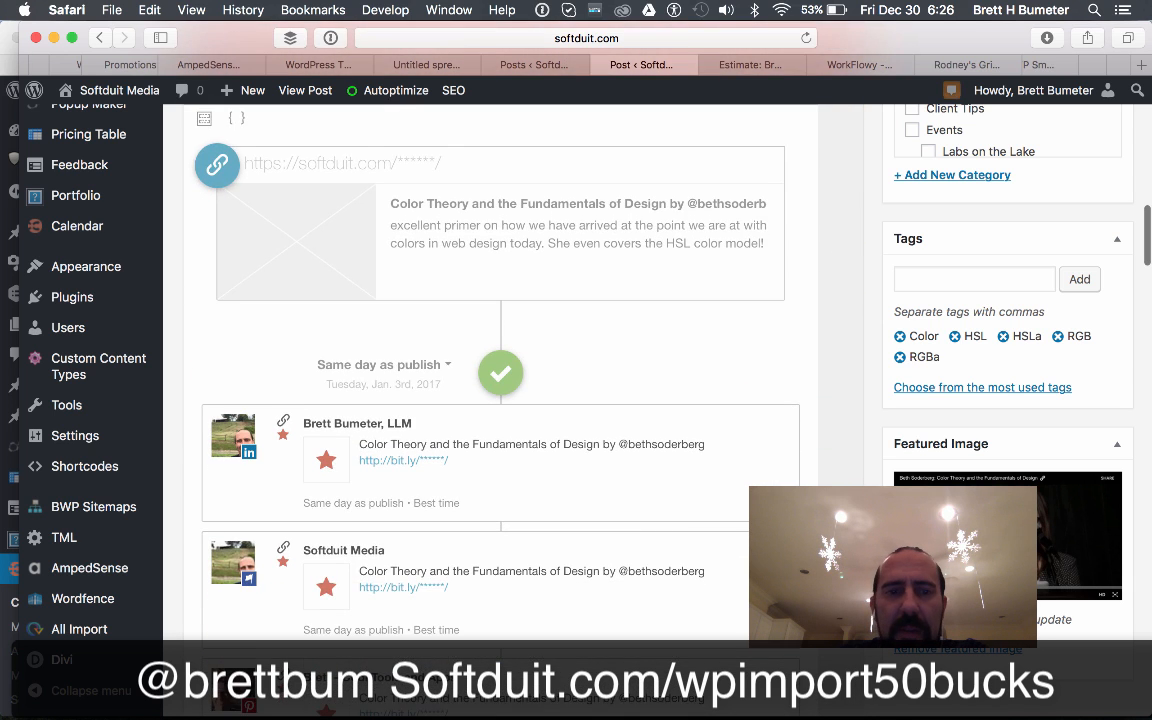
{"action": "scroll", "coordinate": [460, 380], "scroll_direction": "down", "scroll_amount": 6}
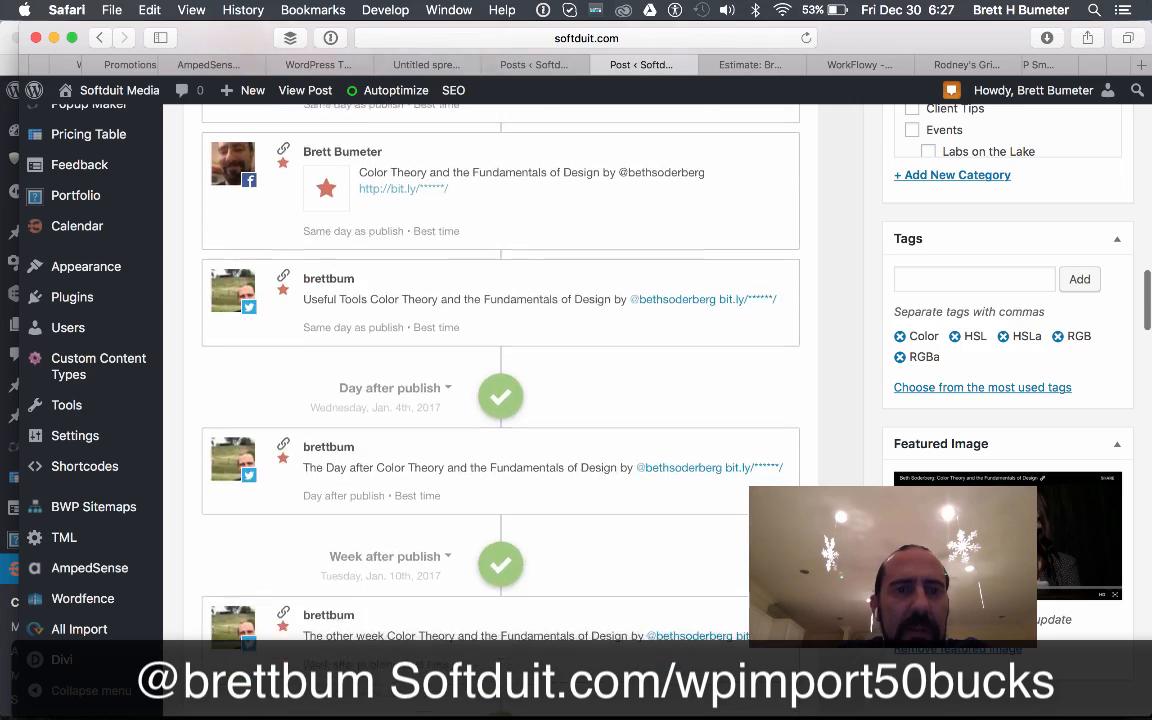
{"action": "scroll", "coordinate": [460, 380], "scroll_direction": "up", "scroll_amount": 8}
{"action": "scroll", "coordinate": [460, 380], "scroll_direction": "down", "scroll_amount": 5}
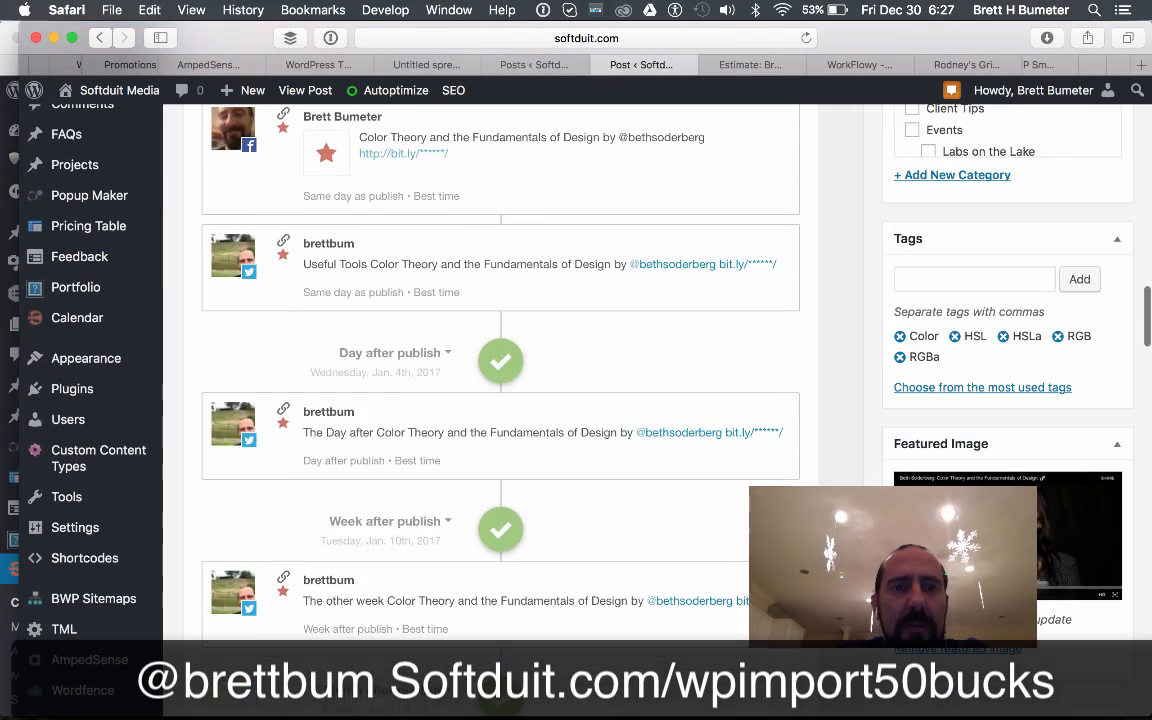
{"action": "scroll", "coordinate": [500, 380], "scroll_direction": "down", "scroll_amount": 14}
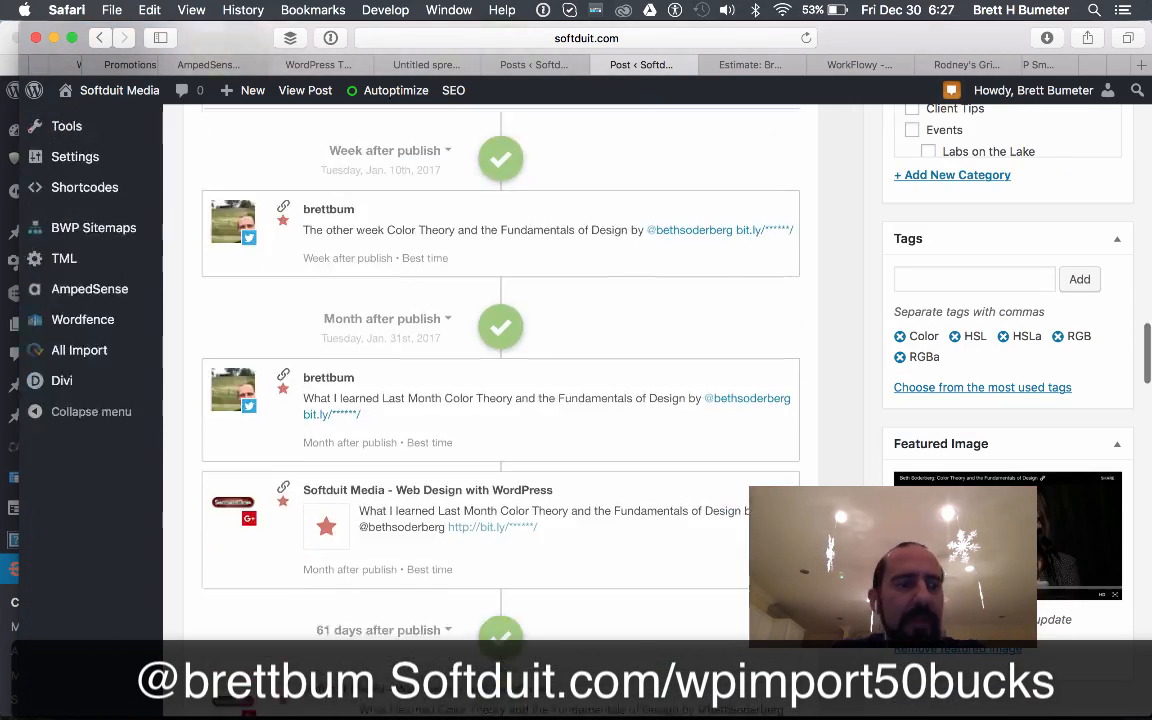
{"action": "scroll", "coordinate": [500, 380], "scroll_direction": "down", "scroll_amount": 12}
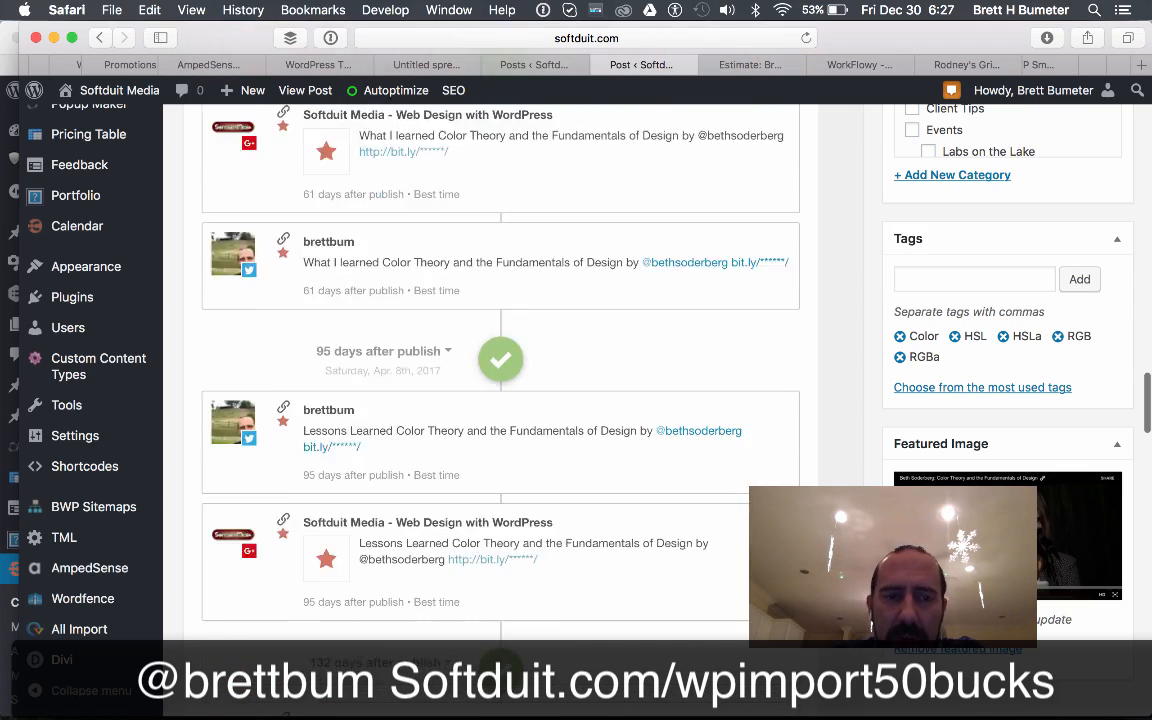
{"action": "scroll", "coordinate": [500, 380], "scroll_direction": "down", "scroll_amount": 12}
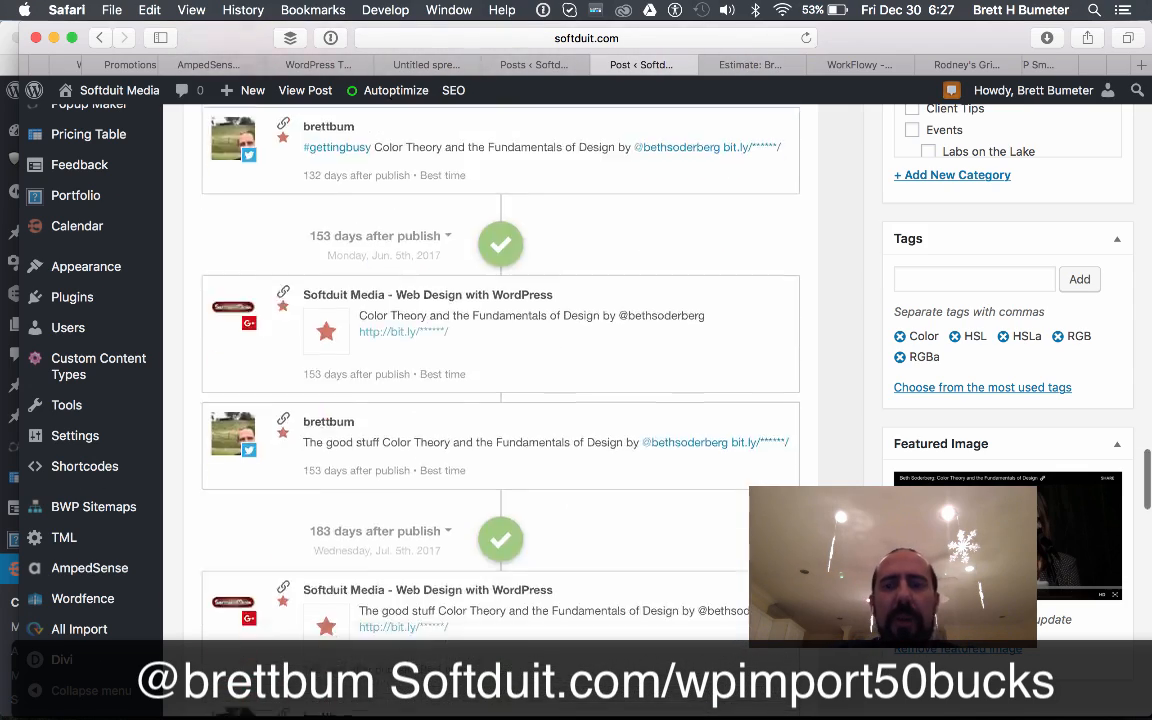
Schedule the post for Jan 3, 2017 @ 09:00.
{"action": "scroll", "coordinate": [500, 380], "scroll_direction": "up", "scroll_amount": 20}
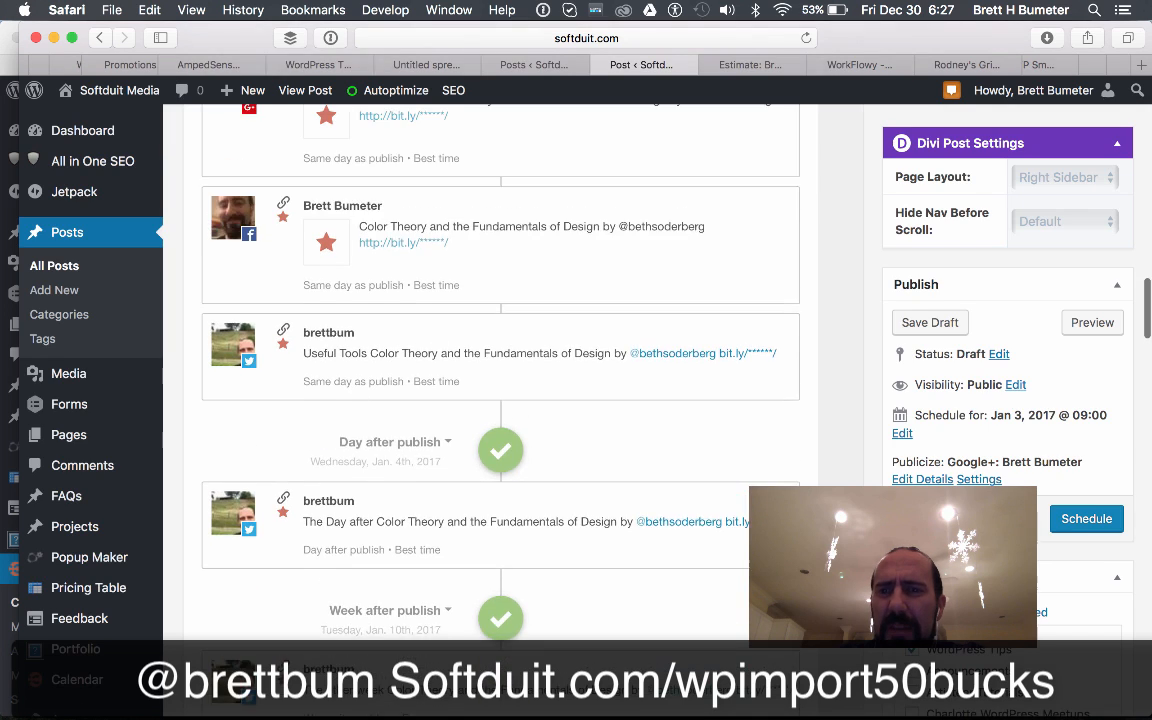
{"action": "scroll", "coordinate": [500, 380], "scroll_direction": "up", "scroll_amount": 10}
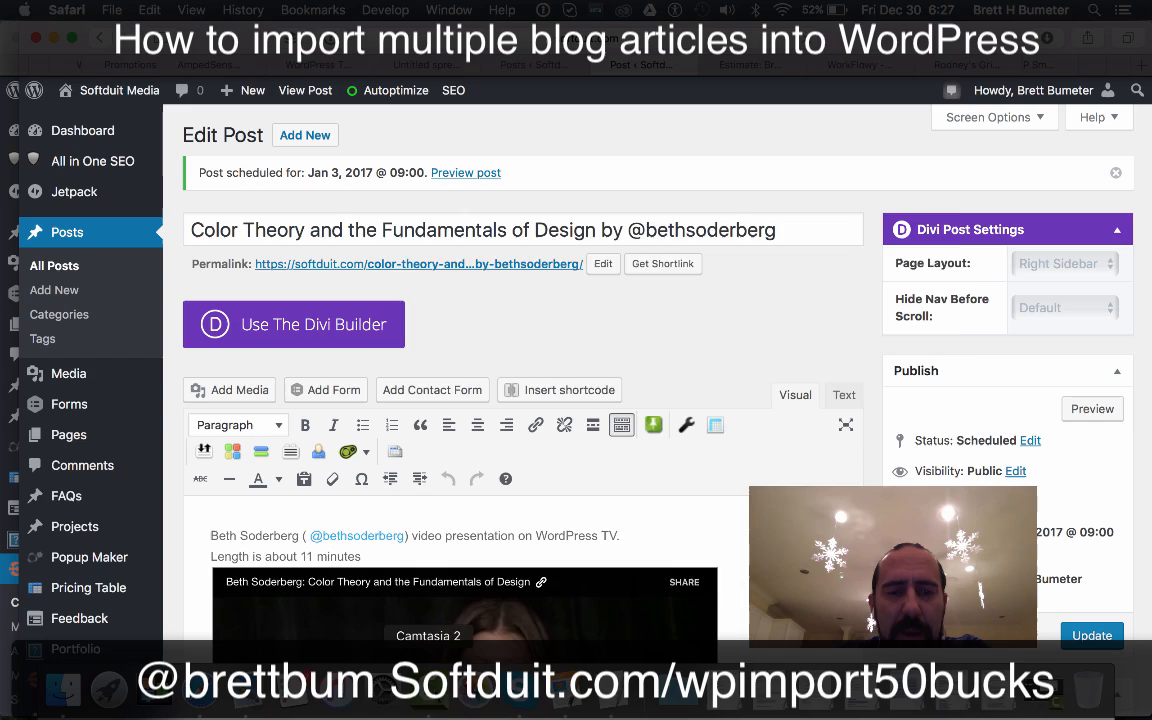
{"action": "right_click", "coordinate": [428, 690]}
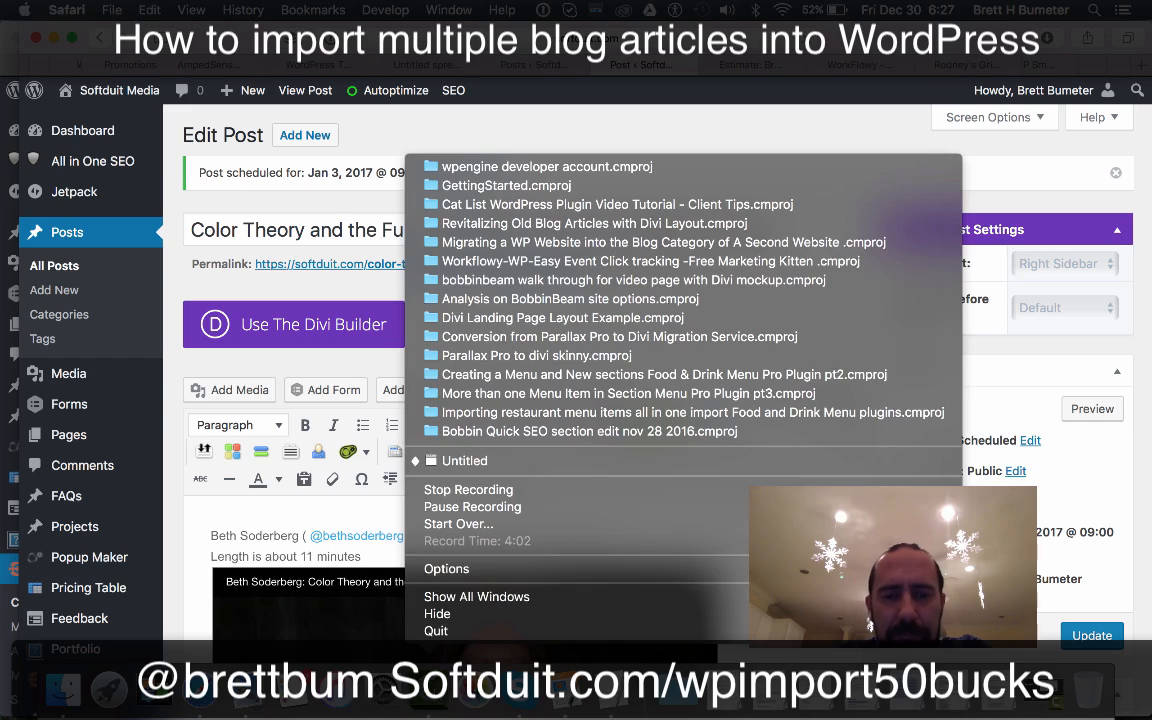